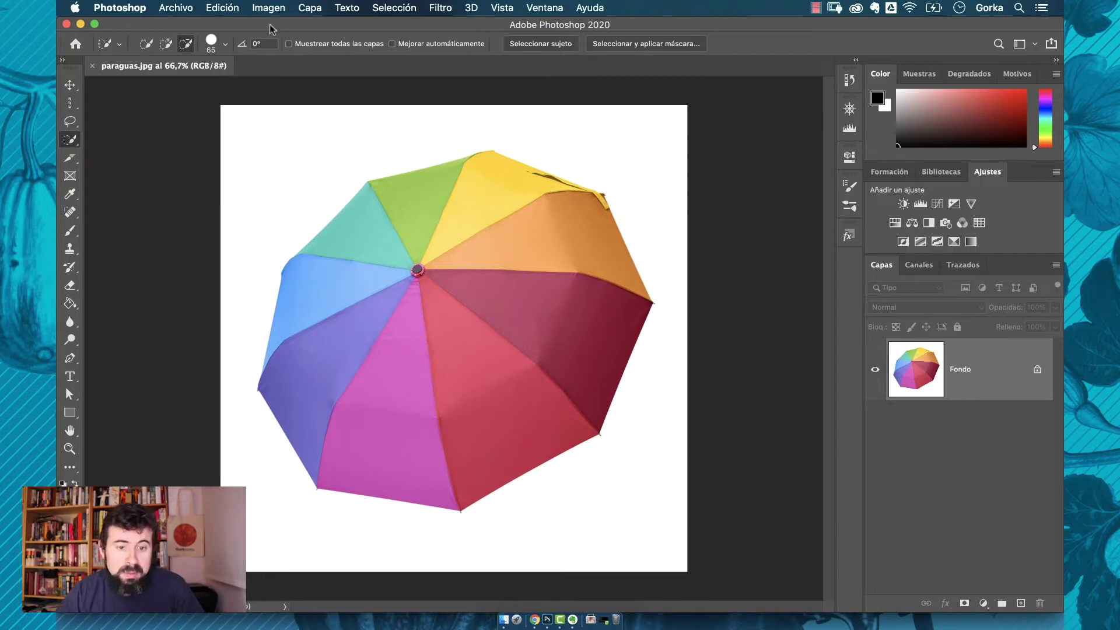
pyautogui.click(266, 5)
pyautogui.moveTo(295, 45)
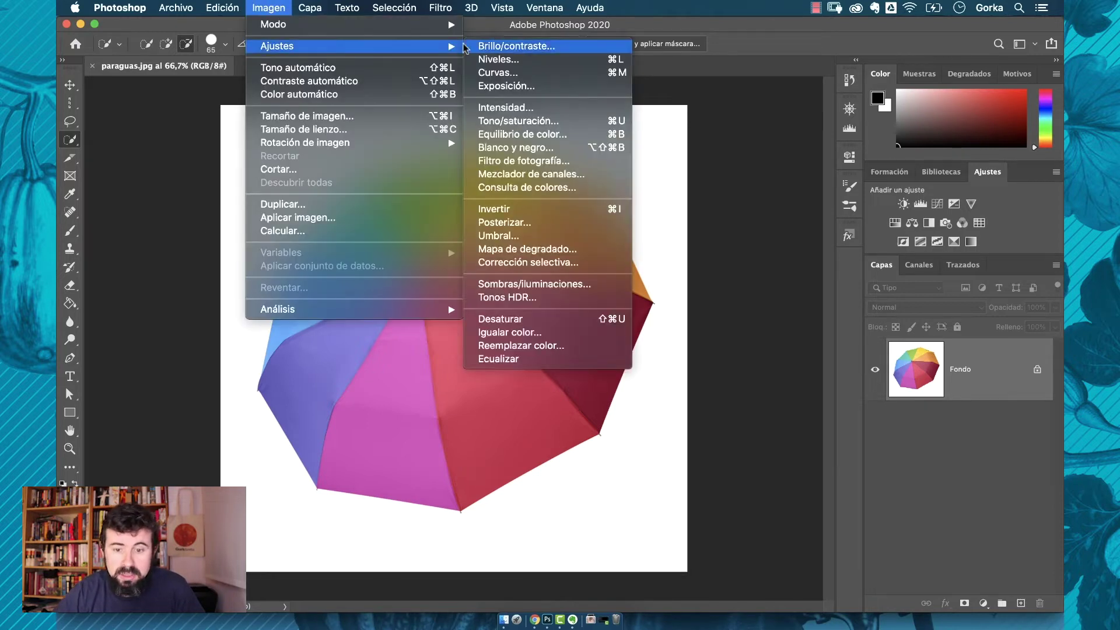
pyautogui.click(552, 122)
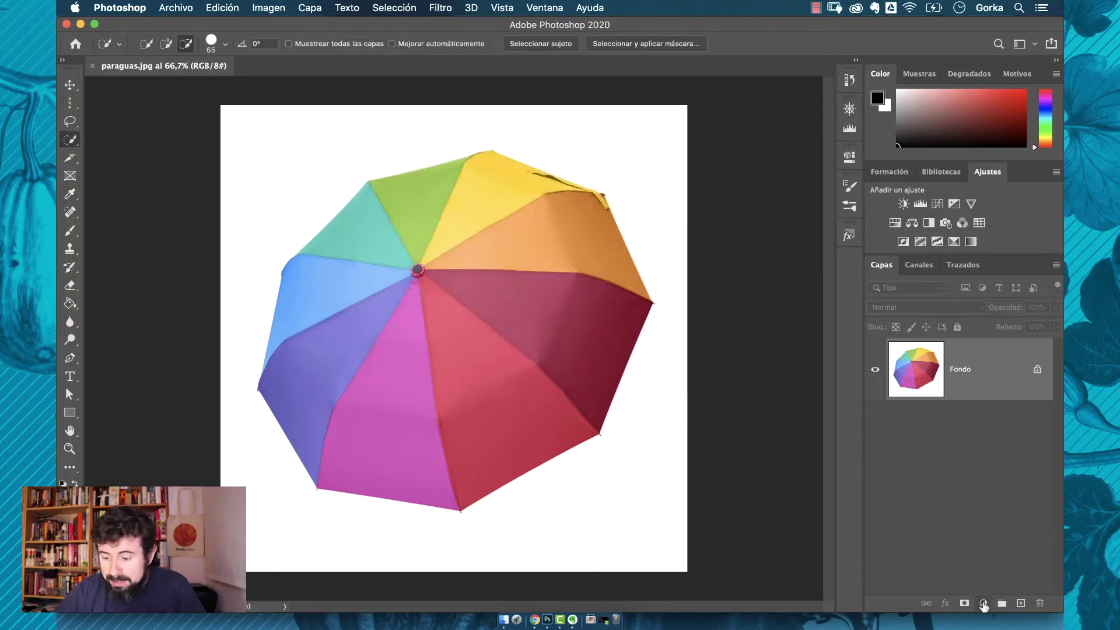
# Add a Tono/saturación adjustment layer above the Fondo layer and delete it again
pyautogui.click(984, 604)
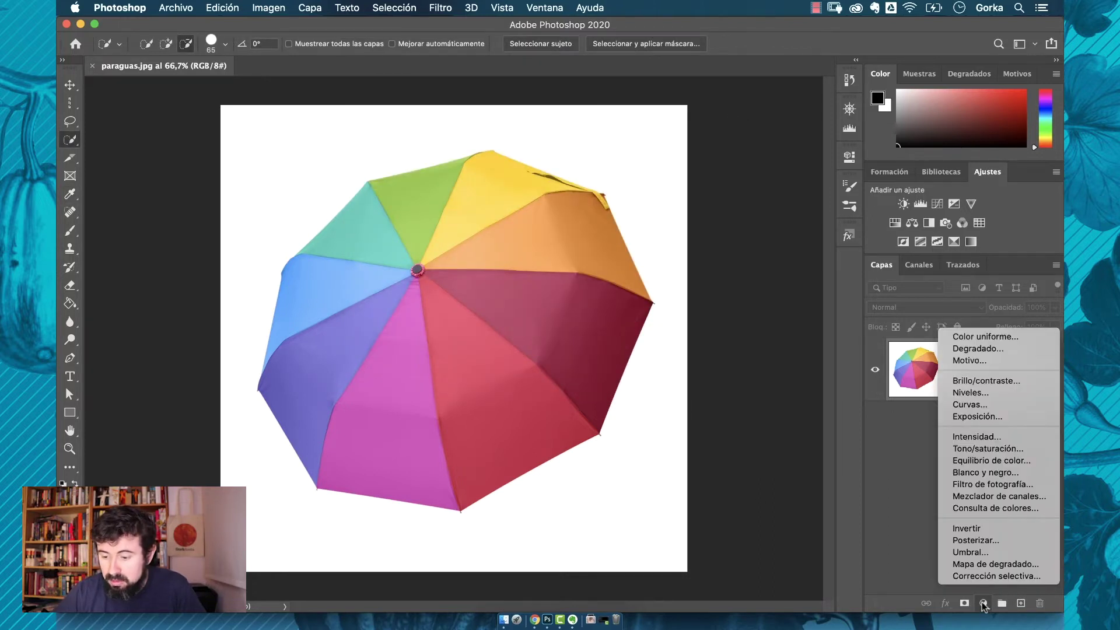
pyautogui.click(990, 449)
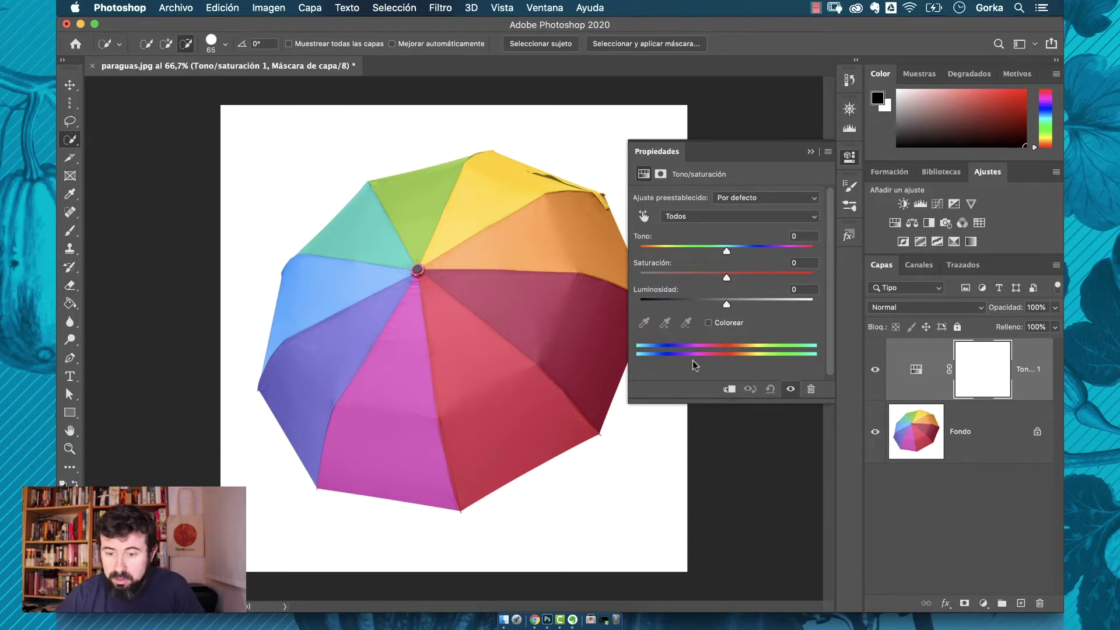
pyautogui.press('BackSpace')
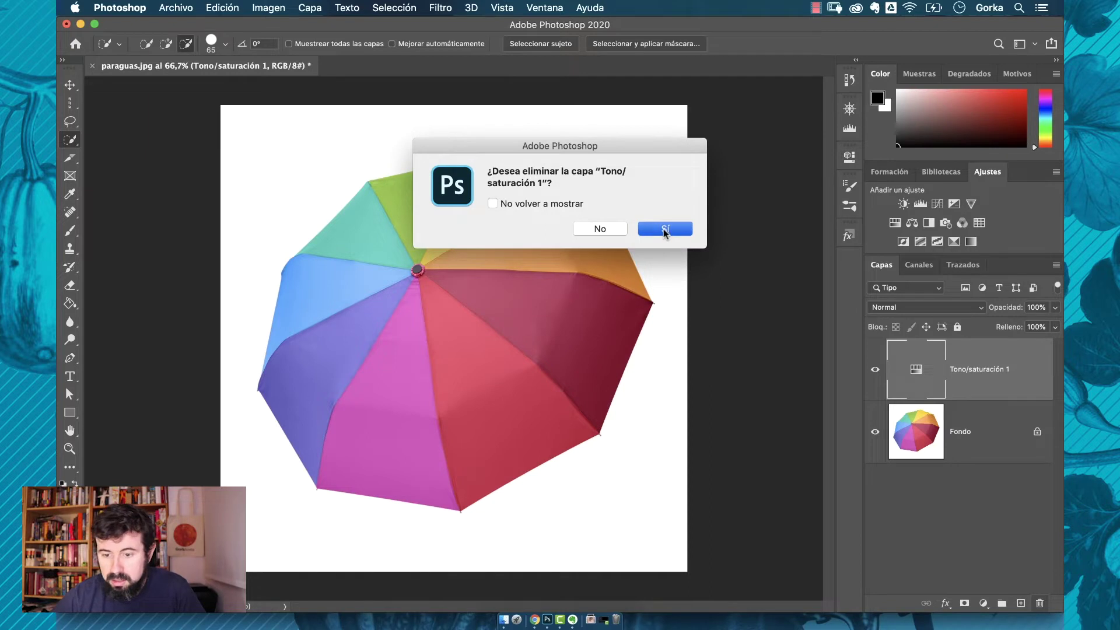
pyautogui.click(664, 229)
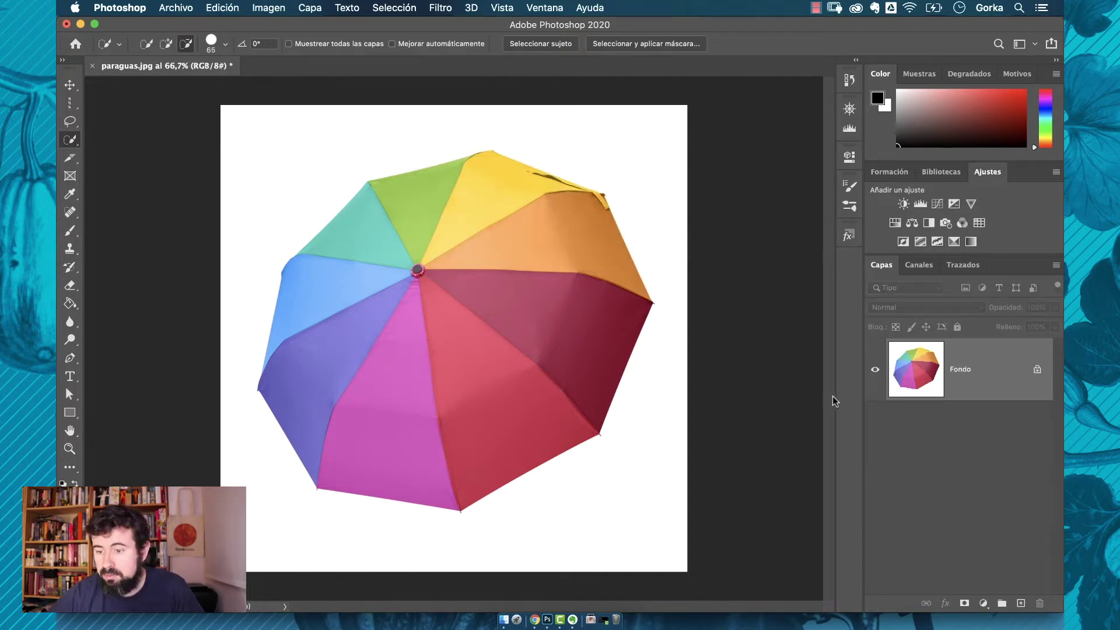
# Add a Tono/saturación adjustment layer above the Fondo layer of the umbrella image
pyautogui.click(896, 224)
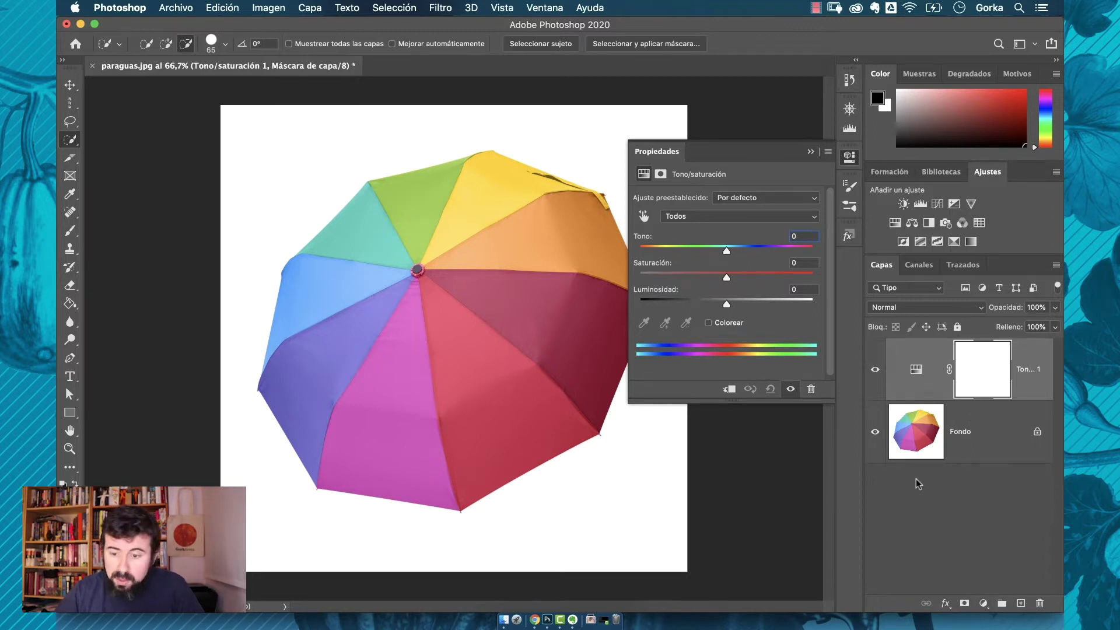
pyautogui.click(308, 8)
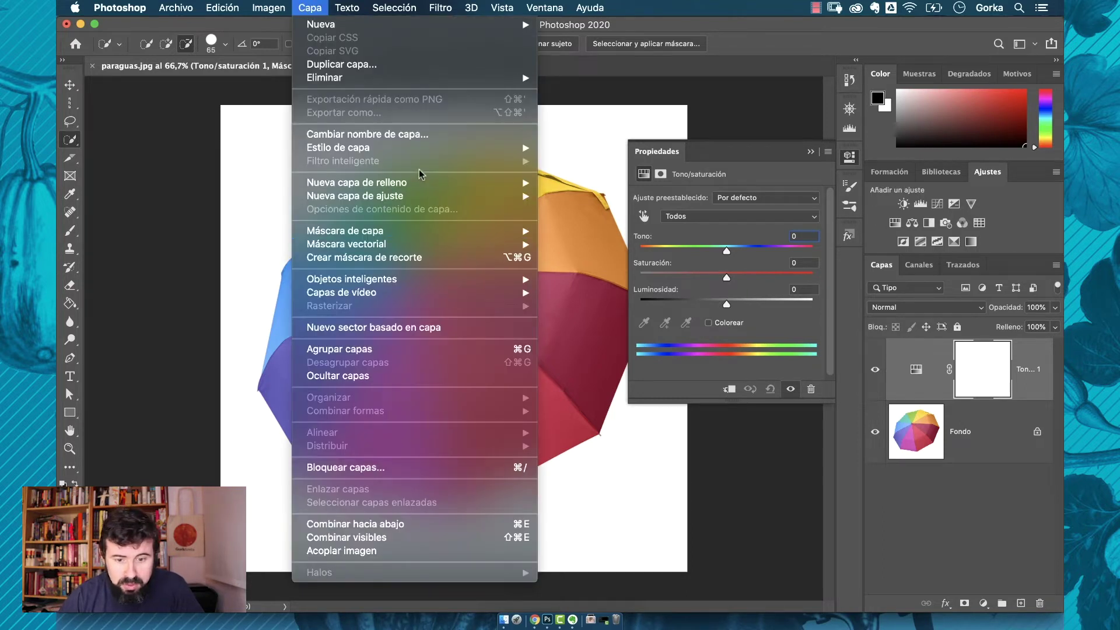
pyautogui.moveTo(418, 197)
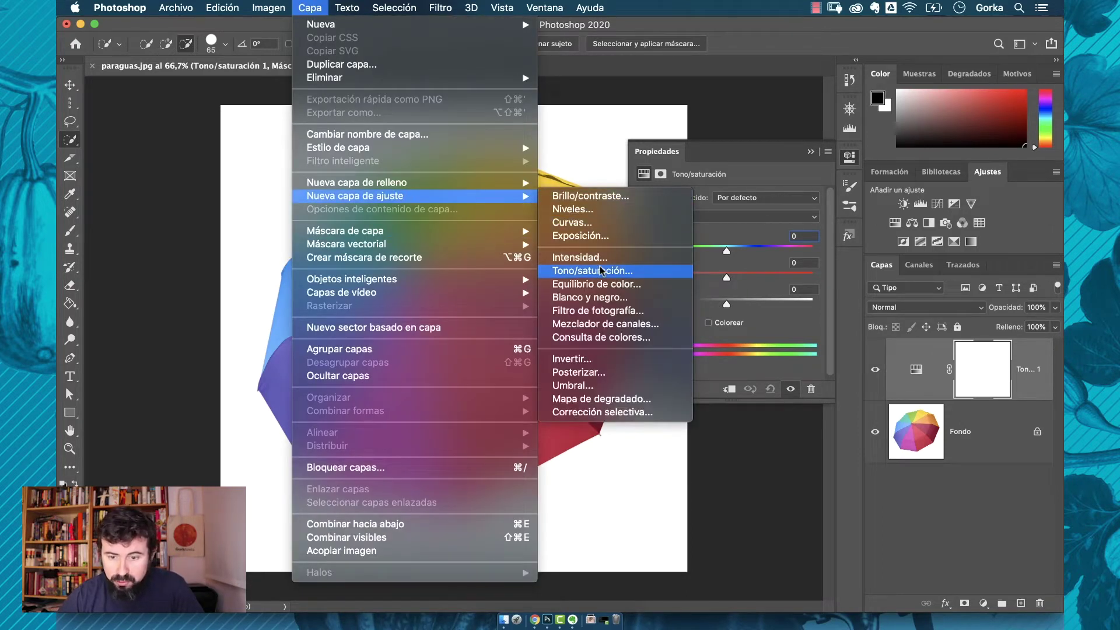
pyautogui.click(615, 90)
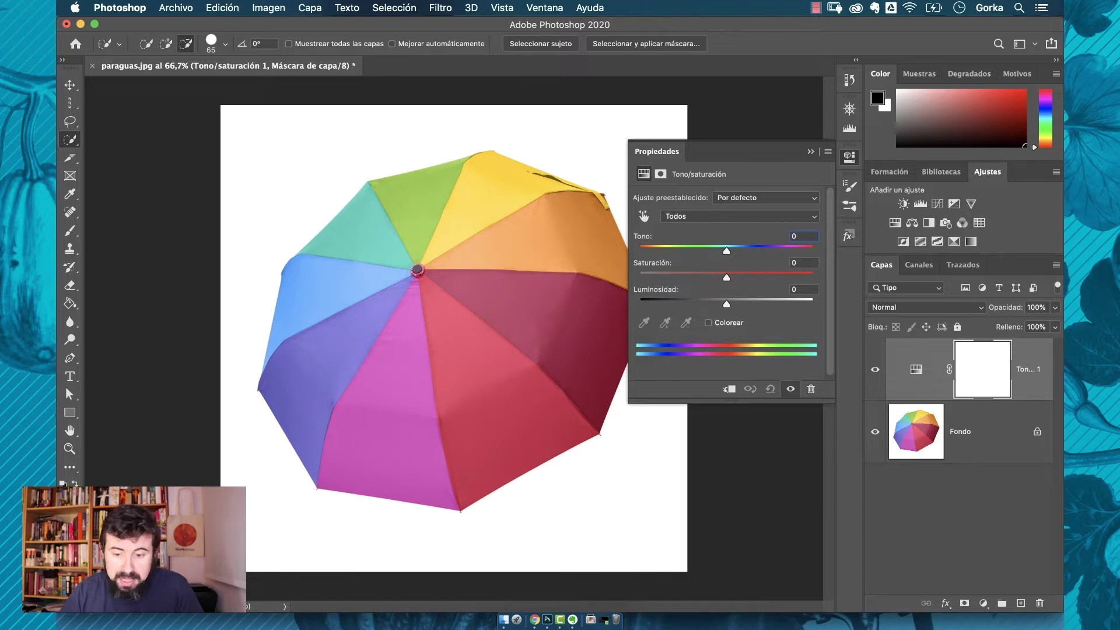
# Try a green foreground colour in the colour picker with hue 85°, saturation 77% and brightness 83%
pyautogui.click(67, 500)
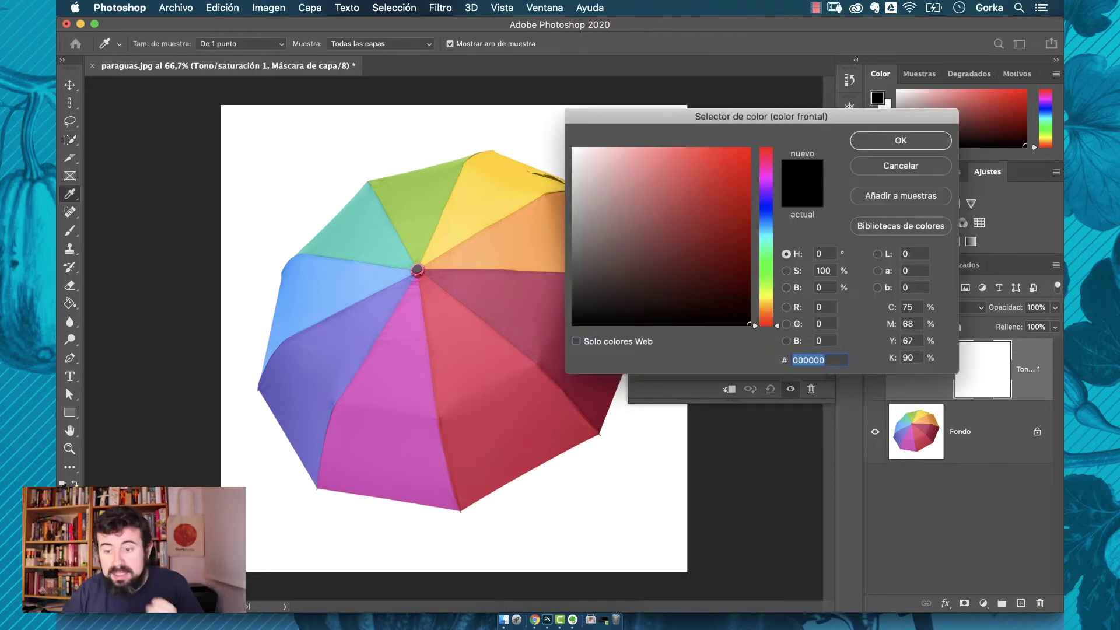
pyautogui.moveTo(651, 119); pyautogui.dragTo(425, 235)
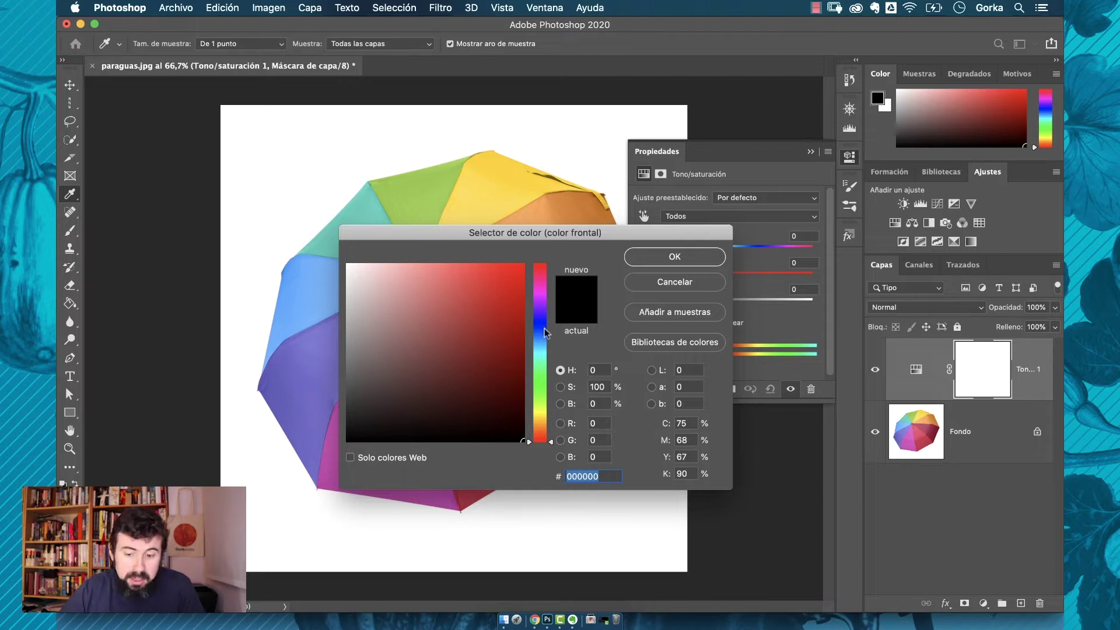
pyautogui.click(540, 401)
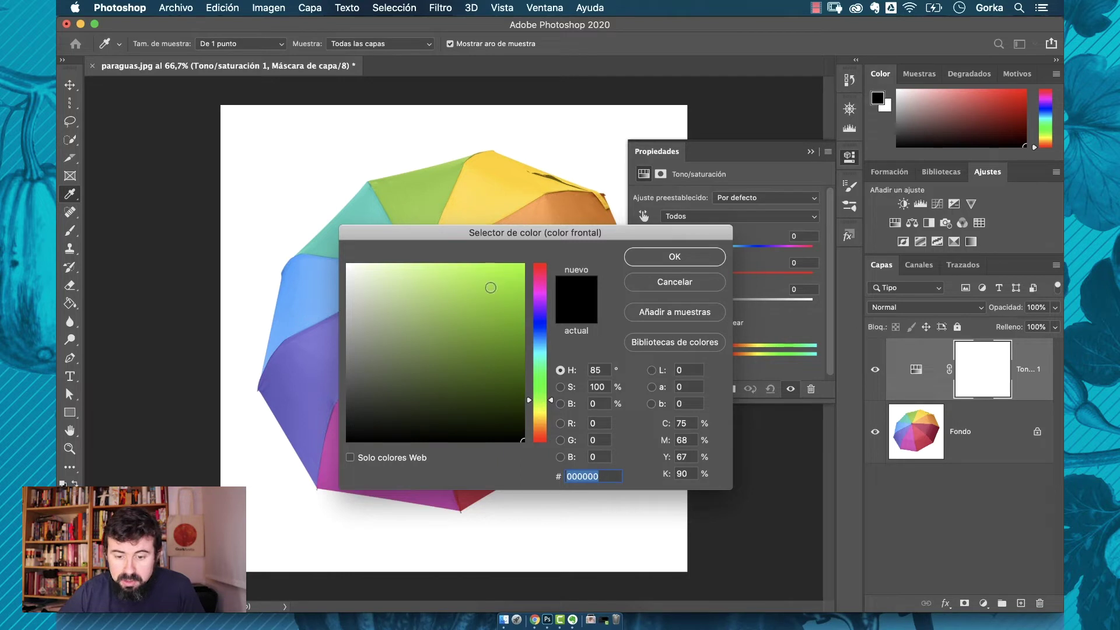
pyautogui.click(484, 294)
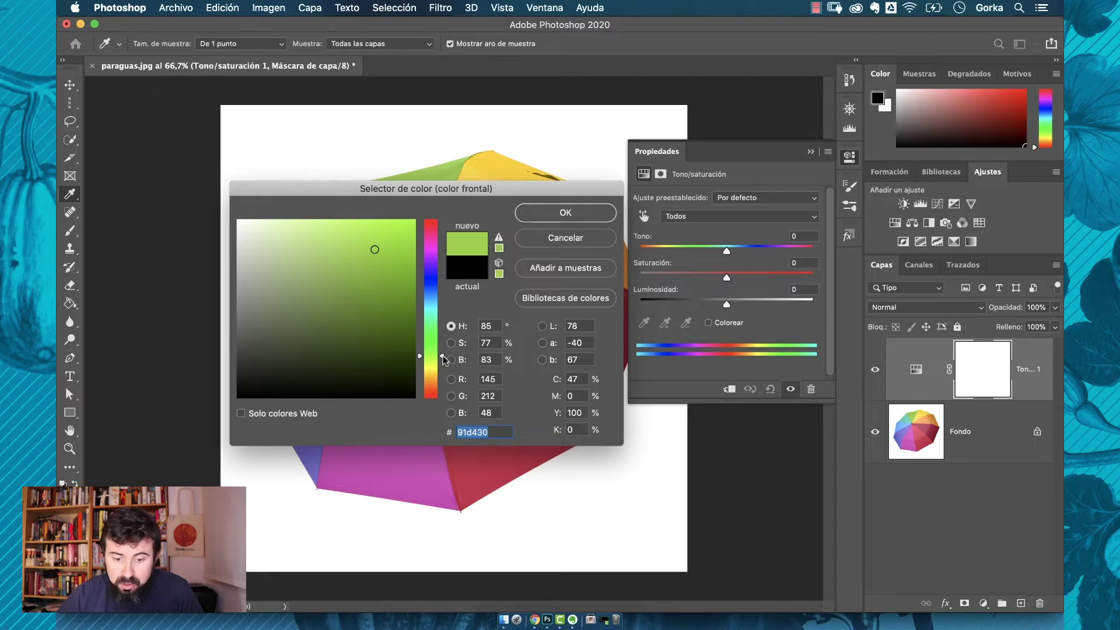
pyautogui.moveTo(442, 355)
pyautogui.mouseDown()
pyautogui.moveTo(441, 251)
pyautogui.moveTo(441, 352)
pyautogui.mouseUp()
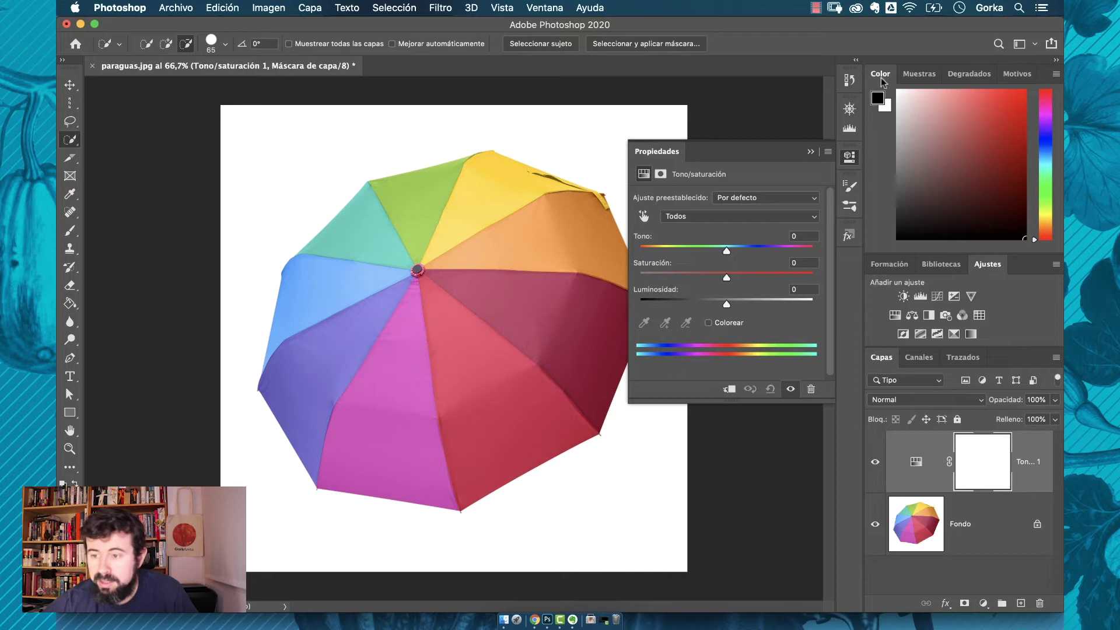
# Display the colour selector as Rueda de colores and choose a blue foreground hue of 231°
pyautogui.click(1056, 74)
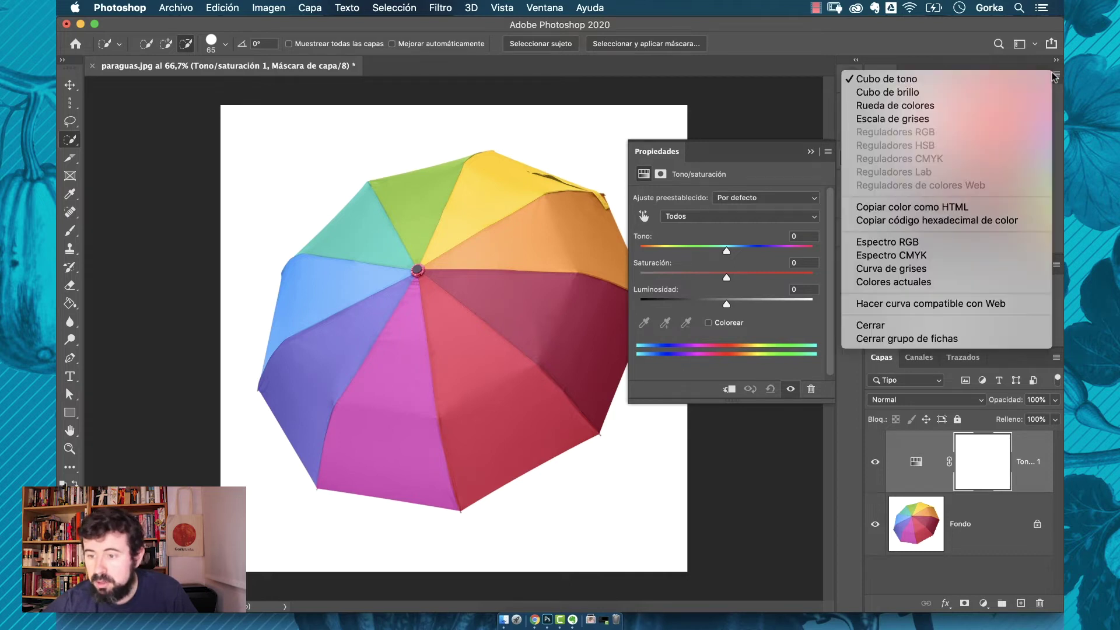
pyautogui.click(987, 111)
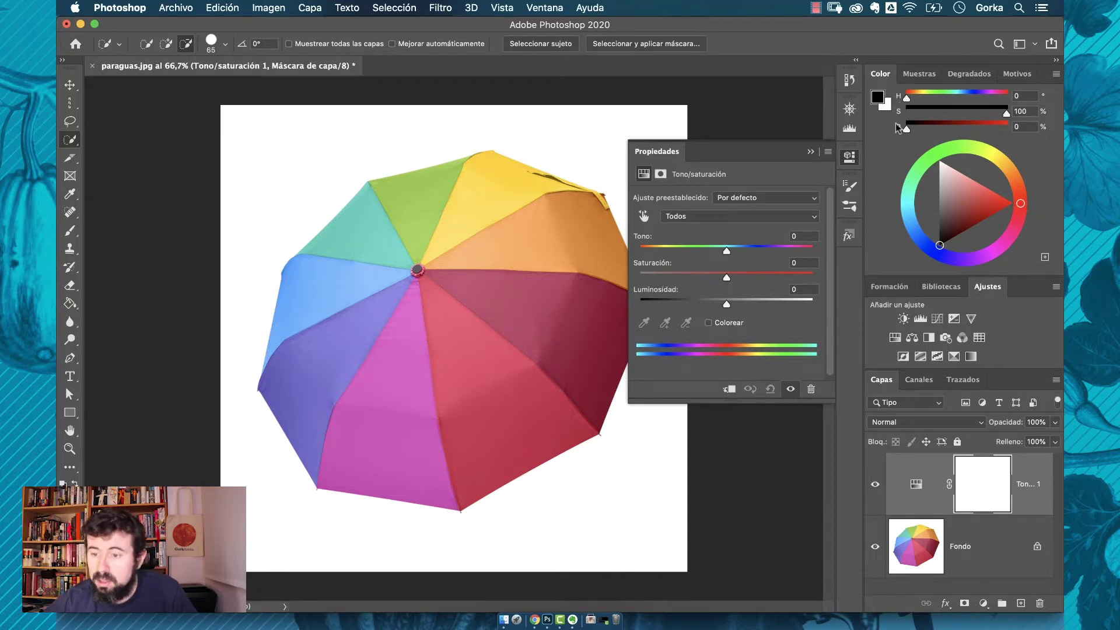
pyautogui.moveTo(1021, 204)
pyautogui.mouseDown()
pyautogui.moveTo(1013, 171)
pyautogui.moveTo(970, 148)
pyautogui.moveTo(927, 159)
pyautogui.moveTo(910, 190)
pyautogui.moveTo(923, 249)
pyautogui.mouseUp()
pyautogui.moveTo(929, 159); pyautogui.dragTo(952, 148)
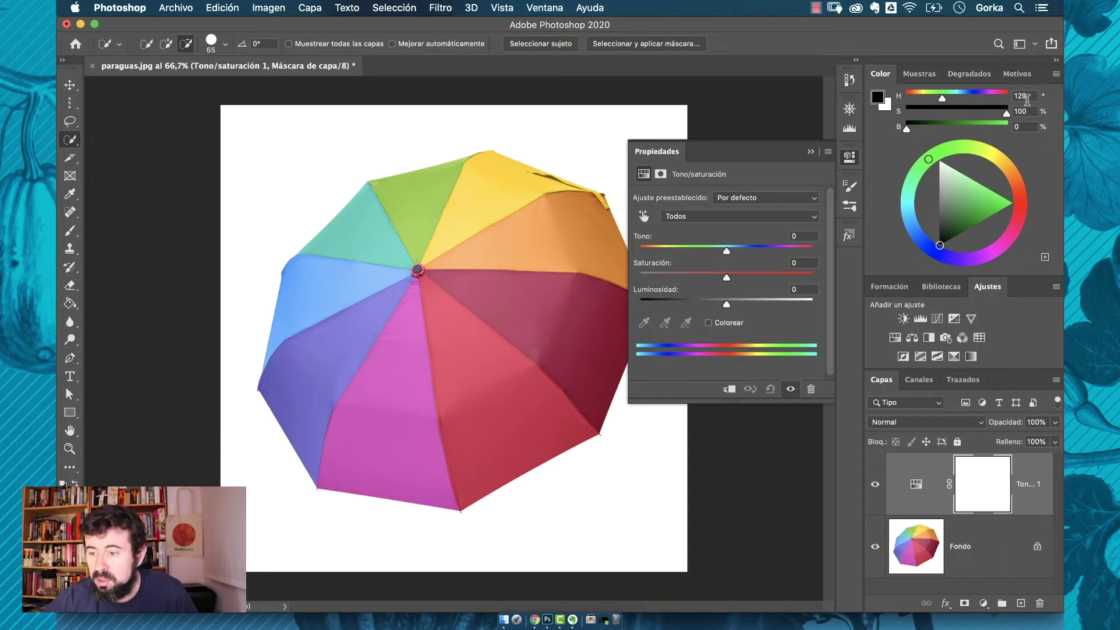
pyautogui.click(928, 248)
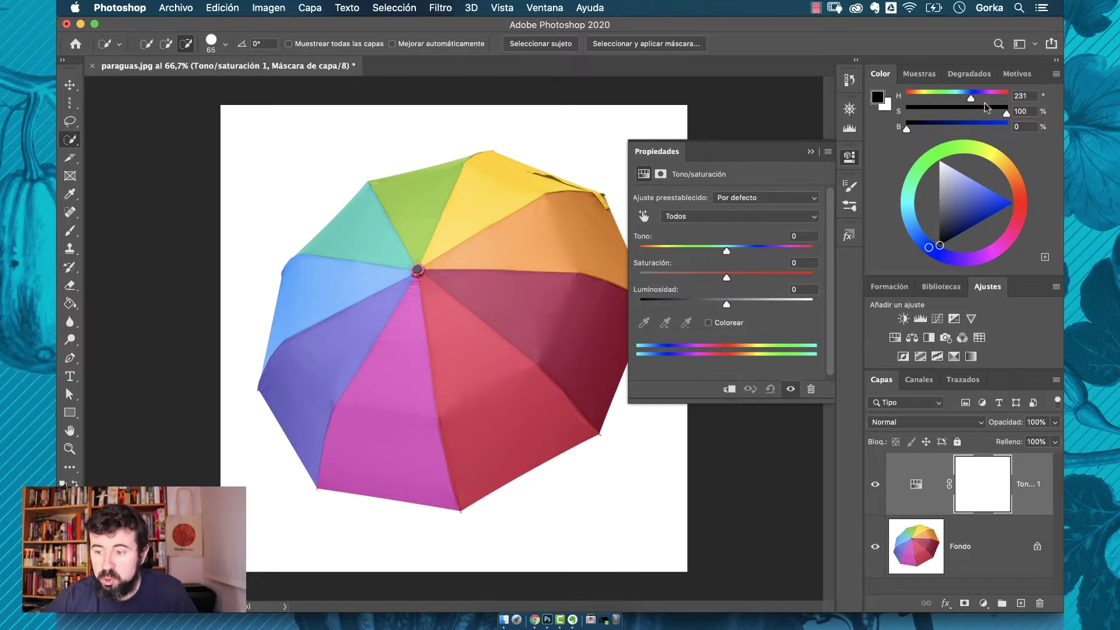
# Try different saturations of the blue on the colour wheel's triangle, from grey at 0% through 64% to 100% and back to 0%
pyautogui.click(939, 196)
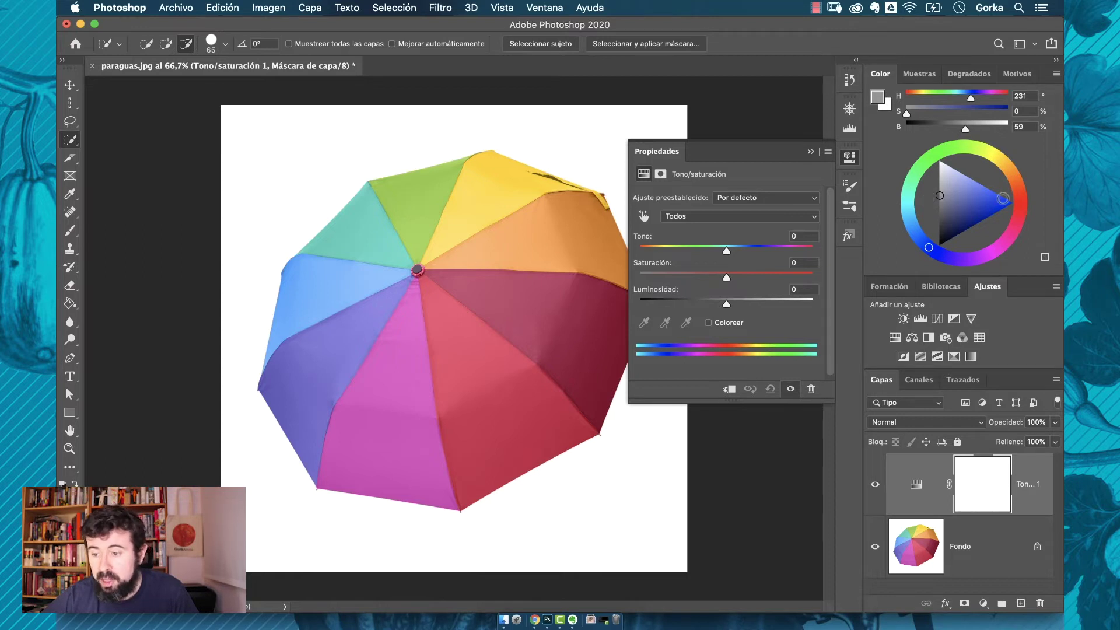
pyautogui.click(965, 213)
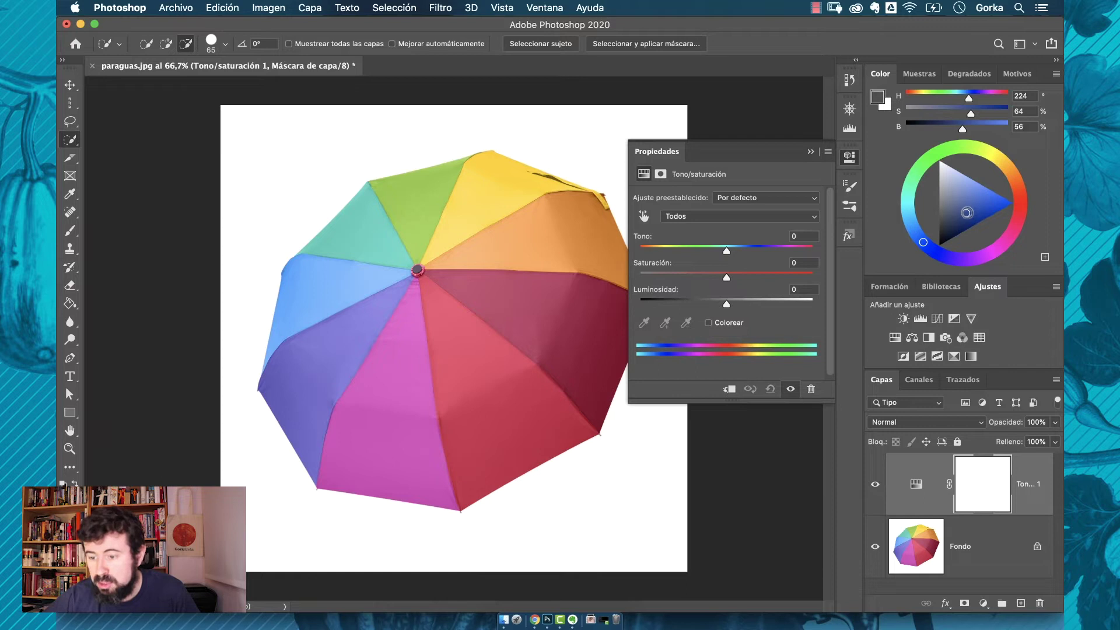
pyautogui.moveTo(967, 213); pyautogui.dragTo(1019, 202)
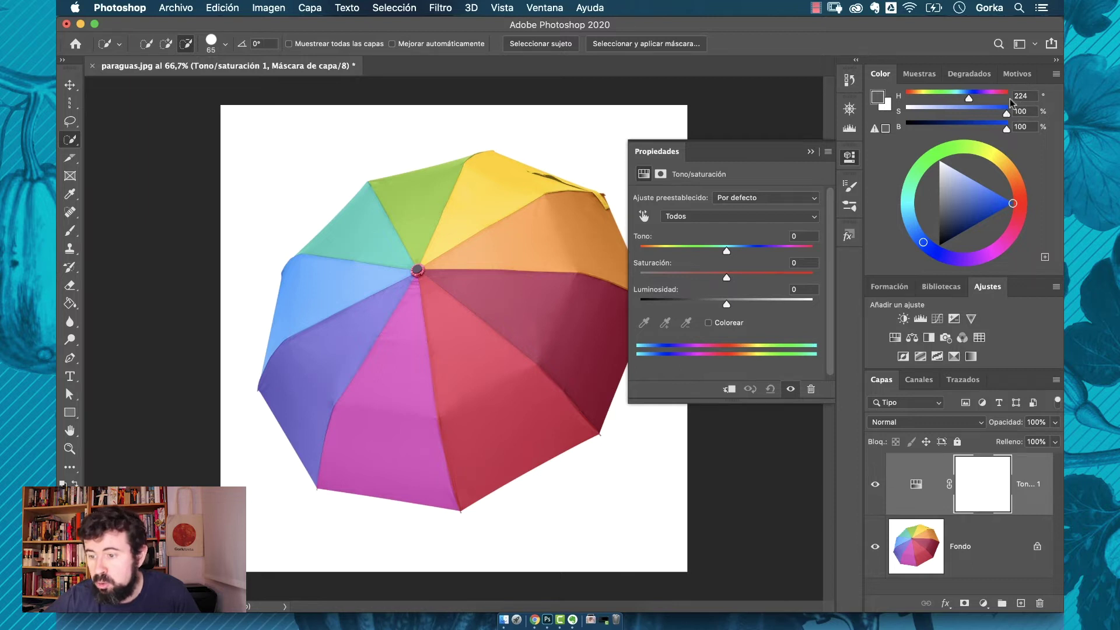
pyautogui.moveTo(1012, 203); pyautogui.dragTo(939, 201)
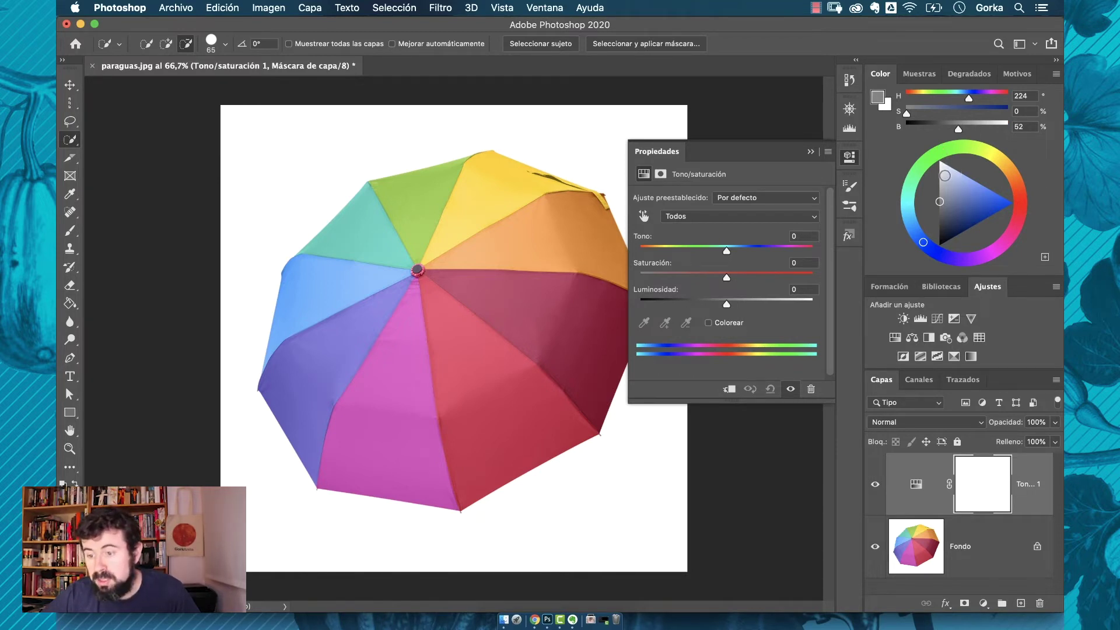
# Try different brightness levels of the foreground colour: white at 100%, black at 0%, and a pale blue with 29% saturation and 93% brightness
pyautogui.click(947, 176)
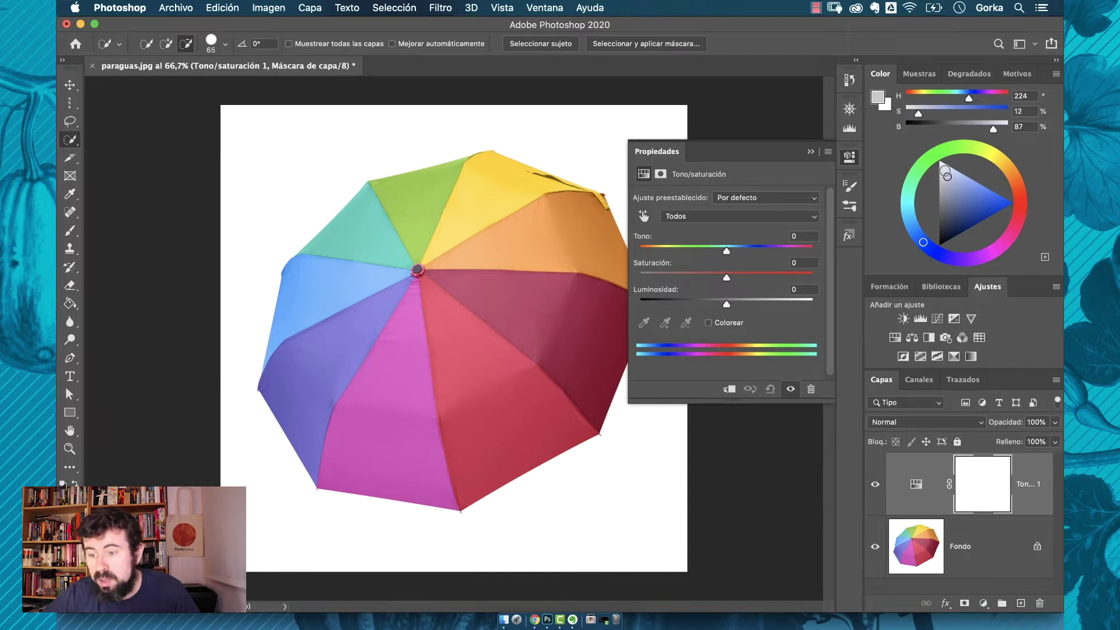
pyautogui.moveTo(944, 163); pyautogui.dragTo(940, 161)
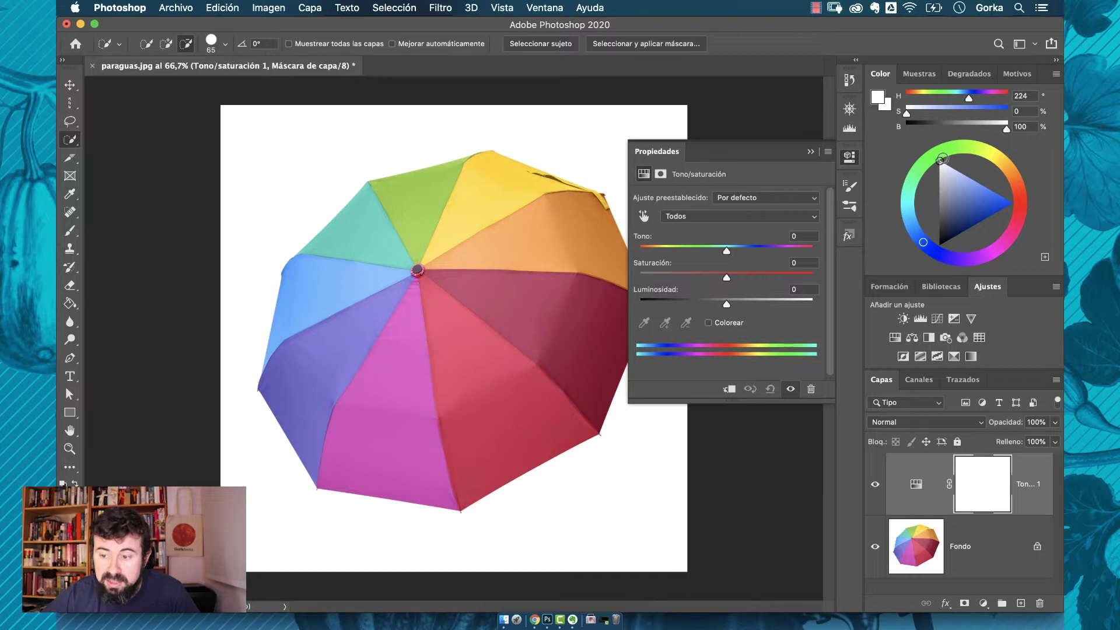
pyautogui.moveTo(940, 182); pyautogui.dragTo(898, 266)
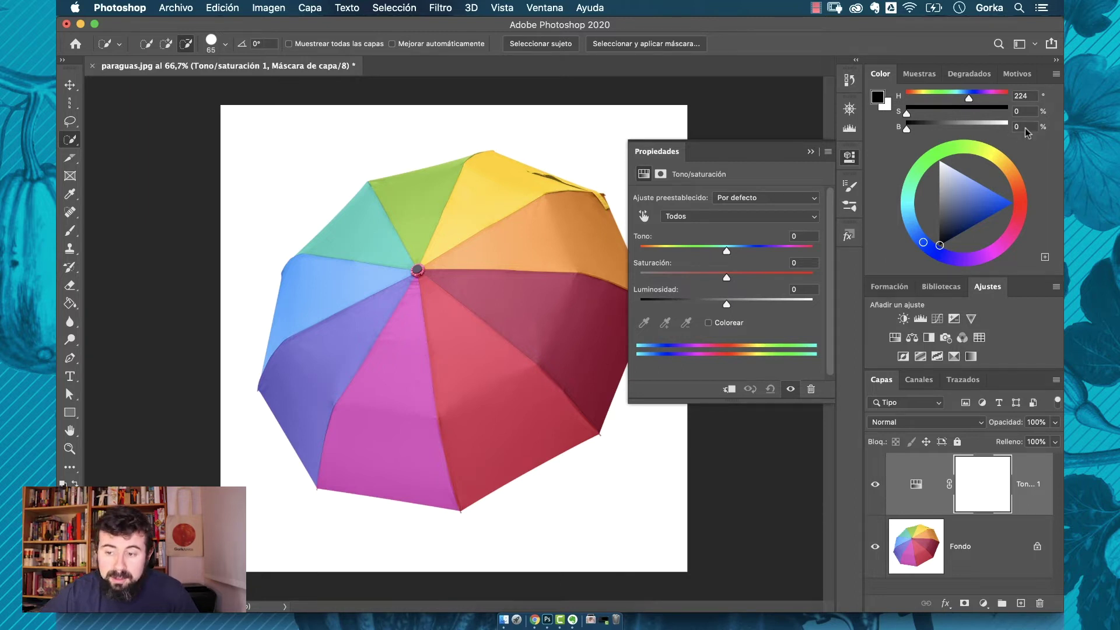
pyautogui.click(959, 178)
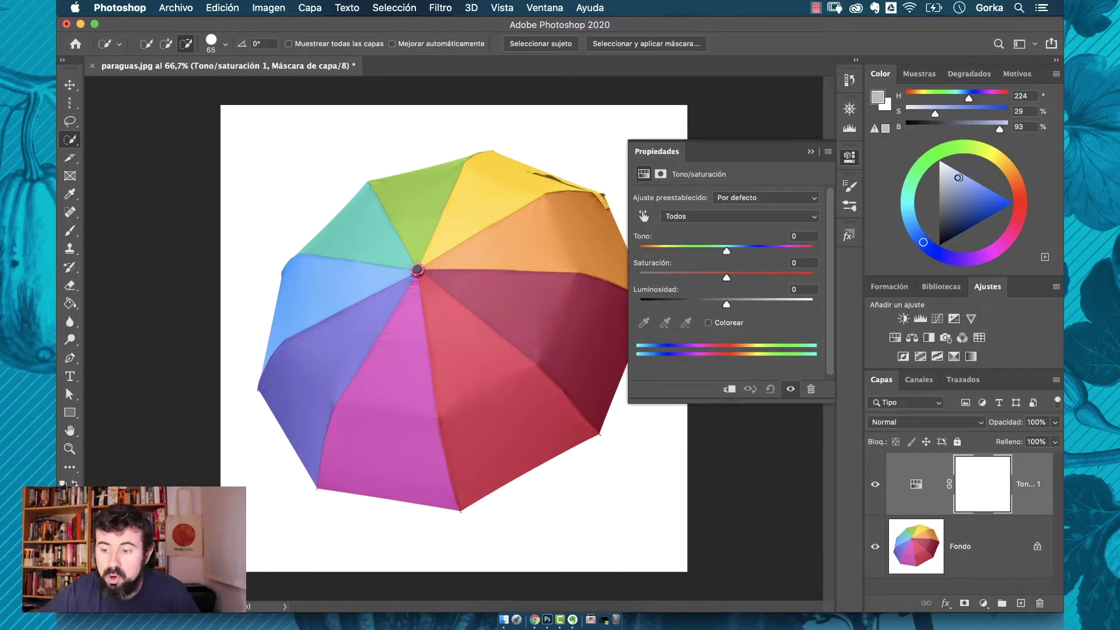
pyautogui.moveTo(959, 178)
pyautogui.mouseDown()
pyautogui.moveTo(938, 159)
pyautogui.moveTo(961, 199)
pyautogui.mouseUp()
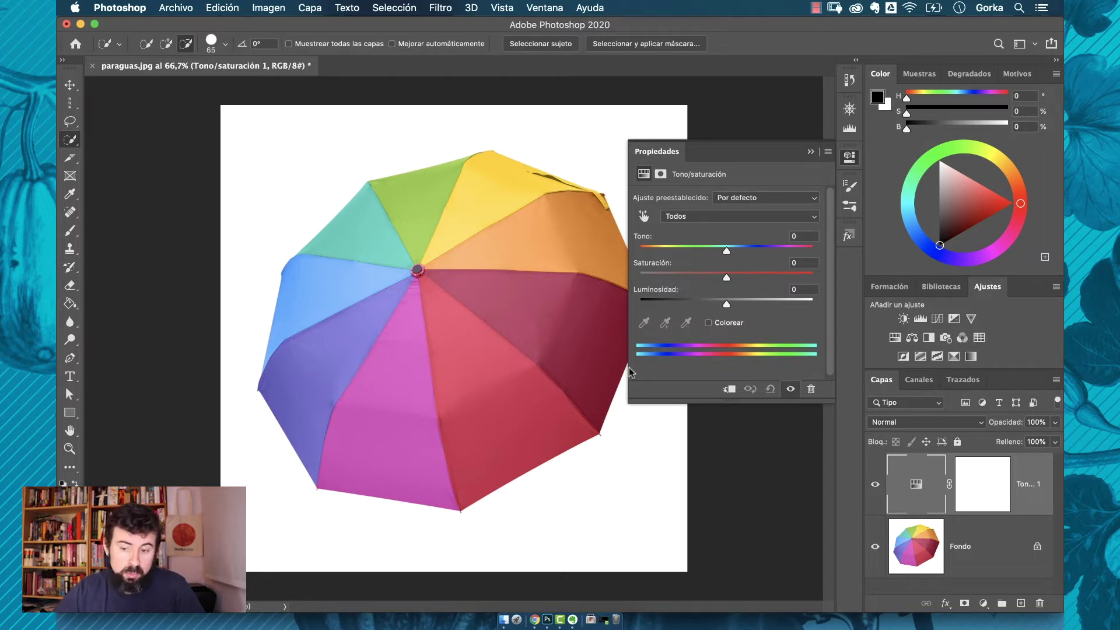
# Try hue shifts of +81, -81 and +176 on the Tono/saturación adjustment, and reset Tono to 0
pyautogui.click(721, 276)
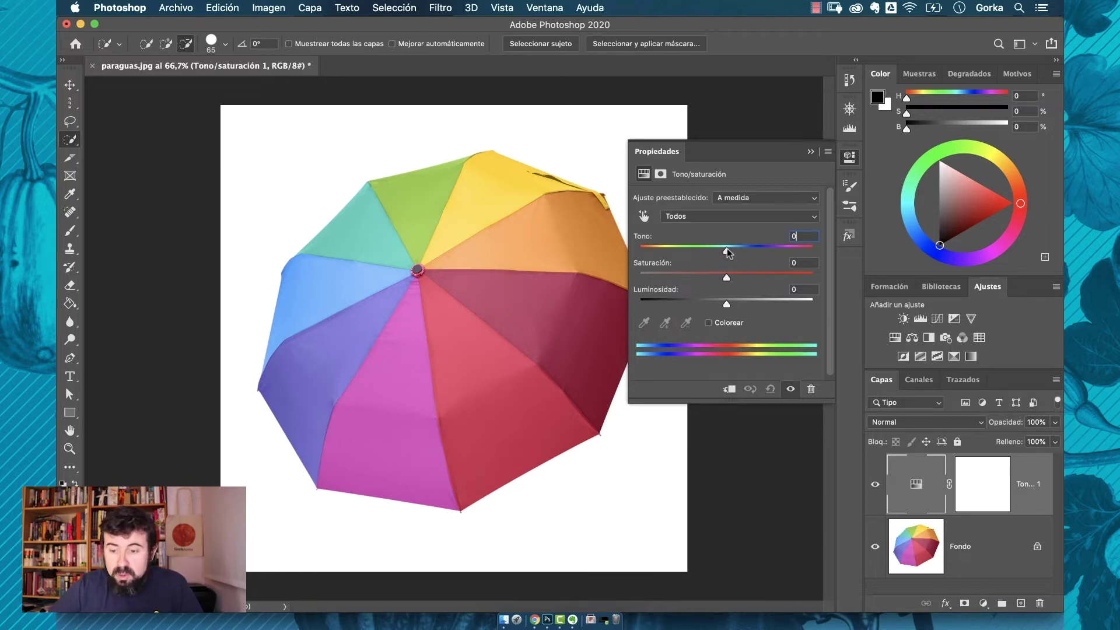
pyautogui.moveTo(727, 252); pyautogui.dragTo(779, 250)
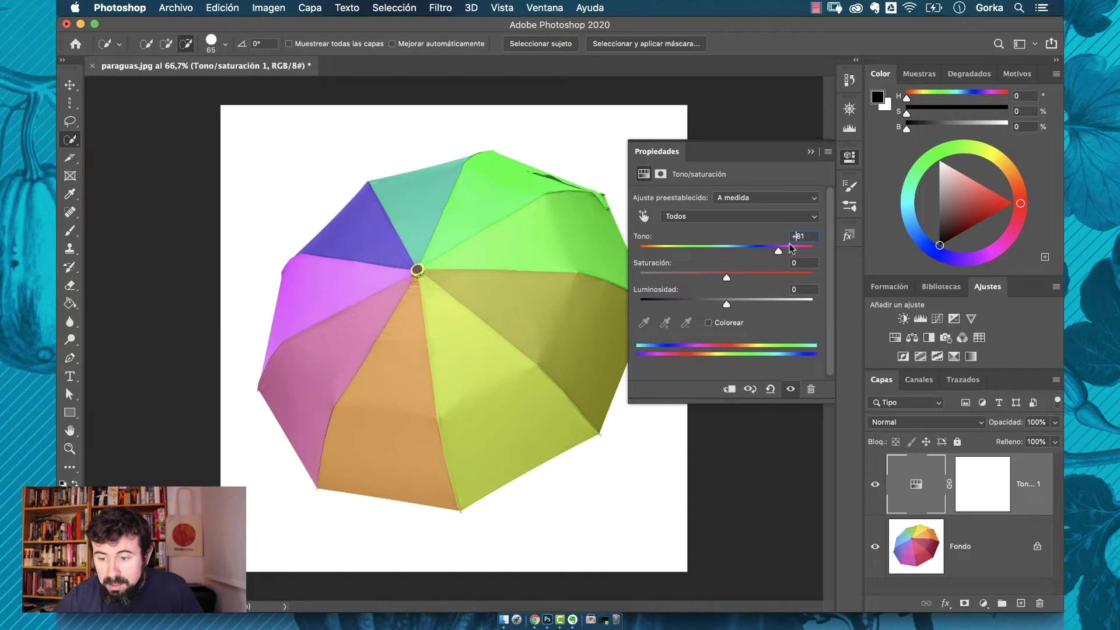
pyautogui.write('-81')
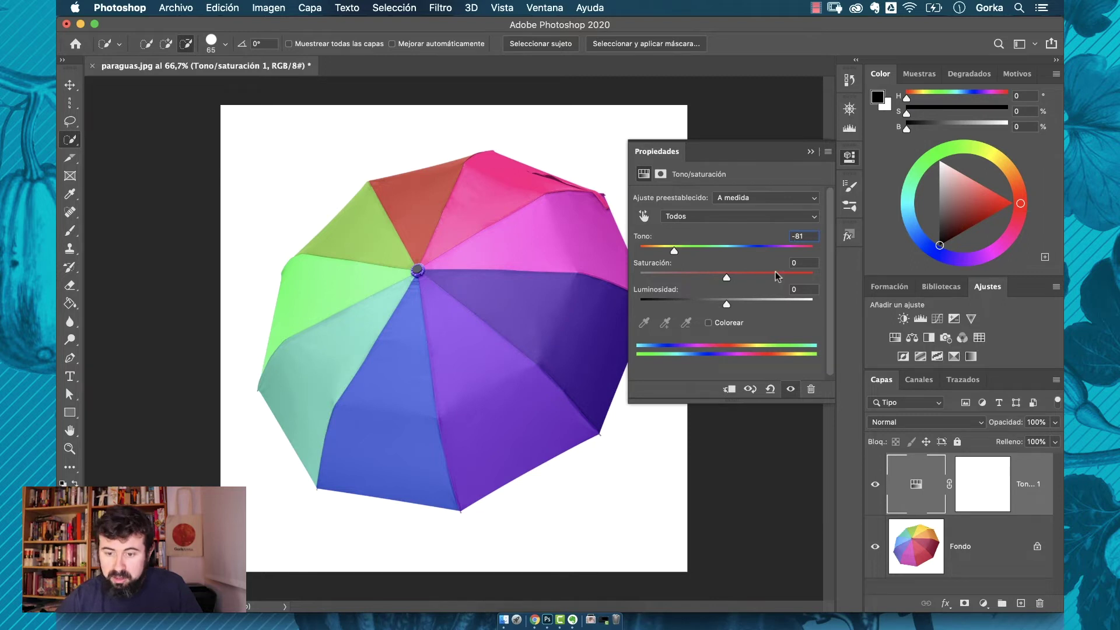
pyautogui.moveTo(673, 251); pyautogui.dragTo(812, 252)
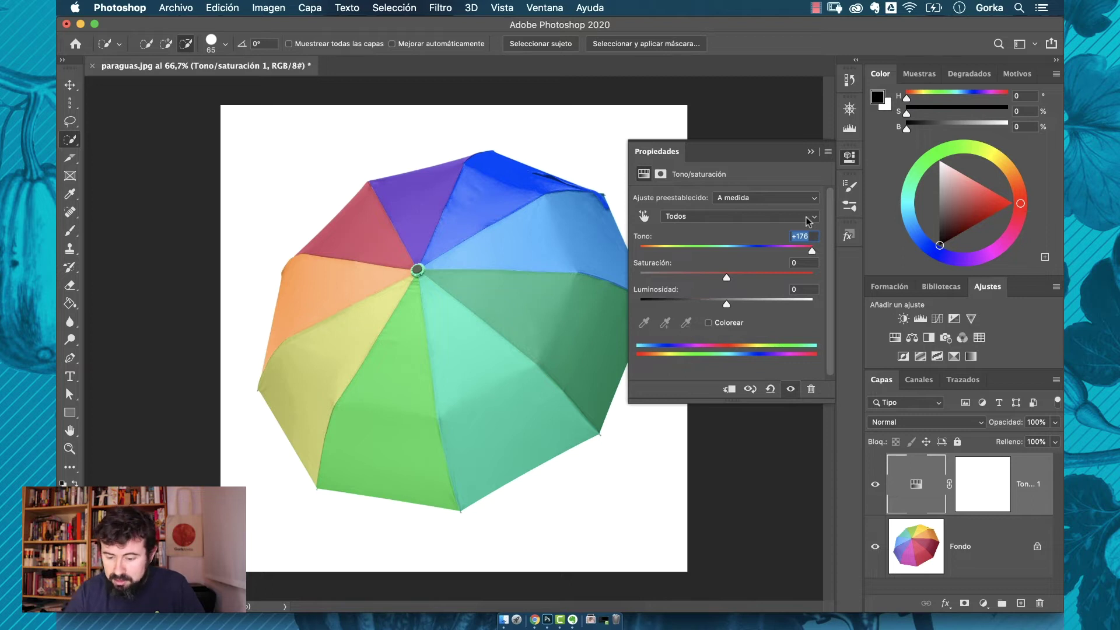
pyautogui.write('0')
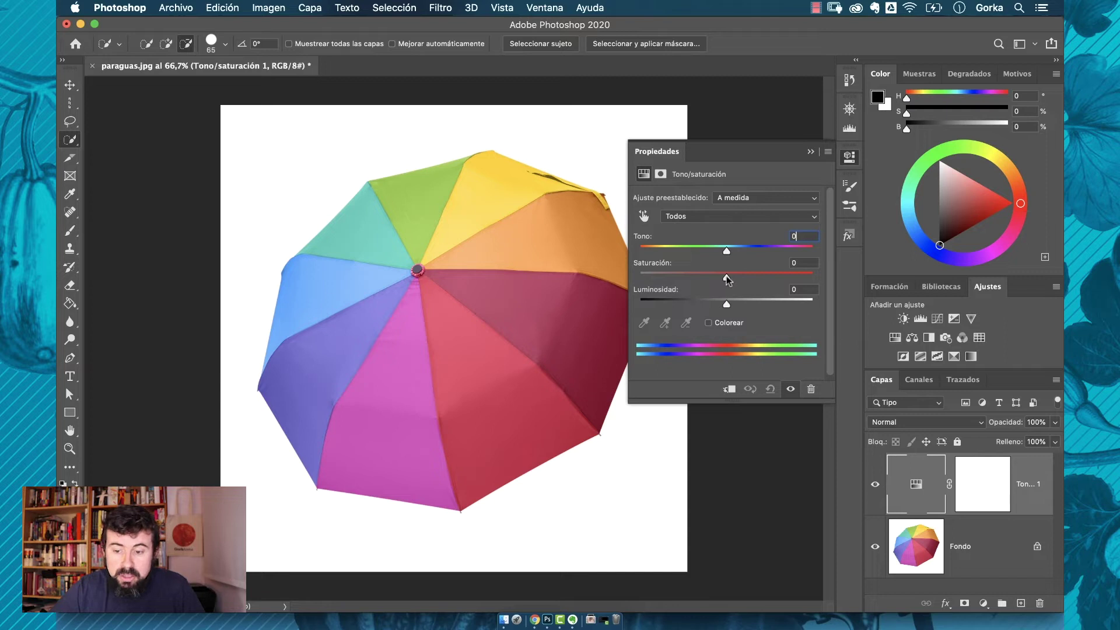
# Raise the adjustment layer's Saturación to +100, and lower it to -100
pyautogui.moveTo(728, 276); pyautogui.dragTo(773, 276)
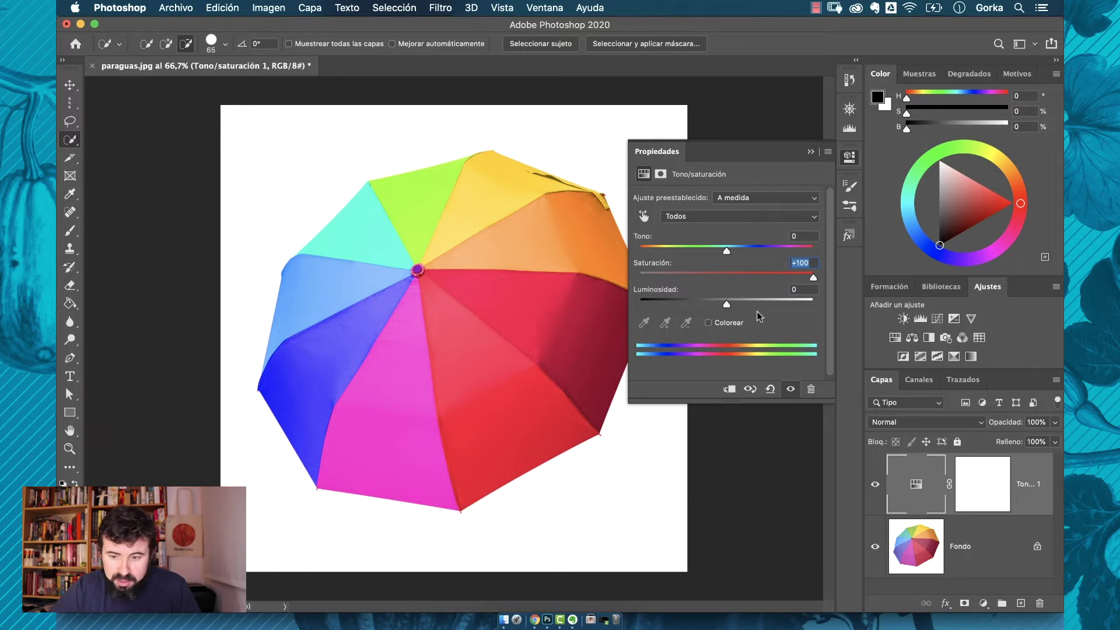
pyautogui.moveTo(813, 277); pyautogui.dragTo(639, 277)
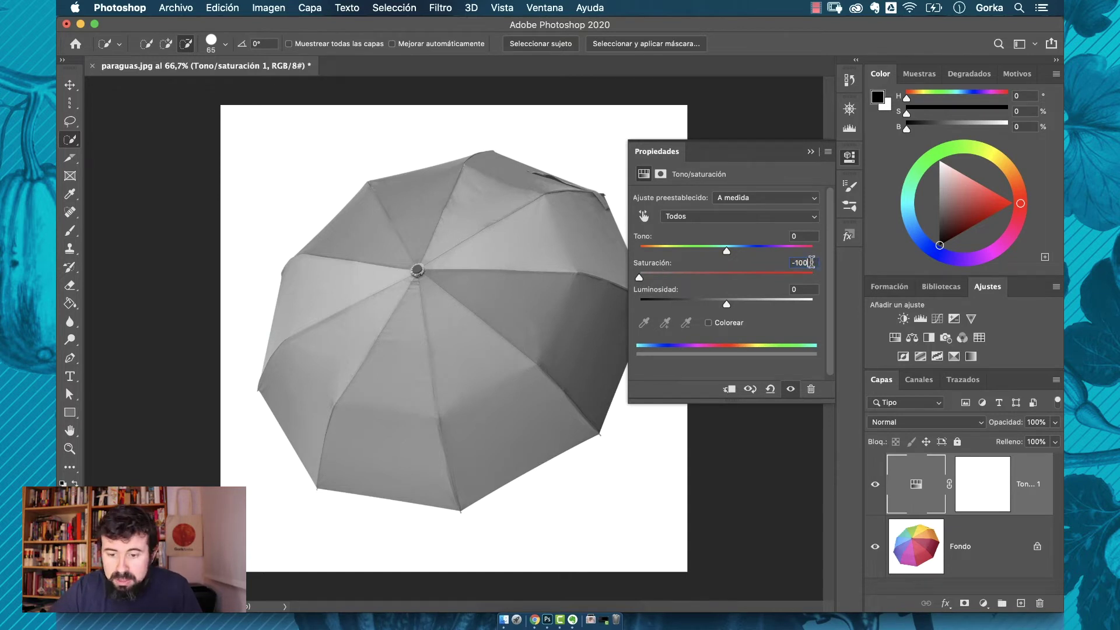
# Reset Saturación to 0, and try Luminosidad first raised, followed by -100, before undoing the lightness change
pyautogui.write('0')
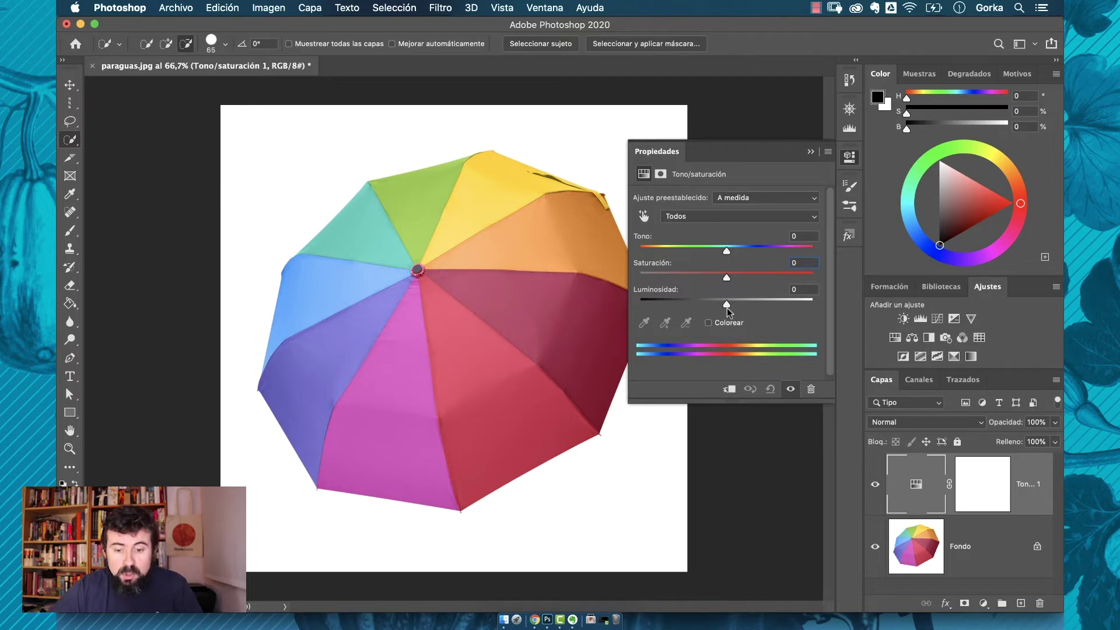
pyautogui.moveTo(727, 306); pyautogui.dragTo(790, 304)
pyautogui.moveTo(795, 304); pyautogui.dragTo(617, 348)
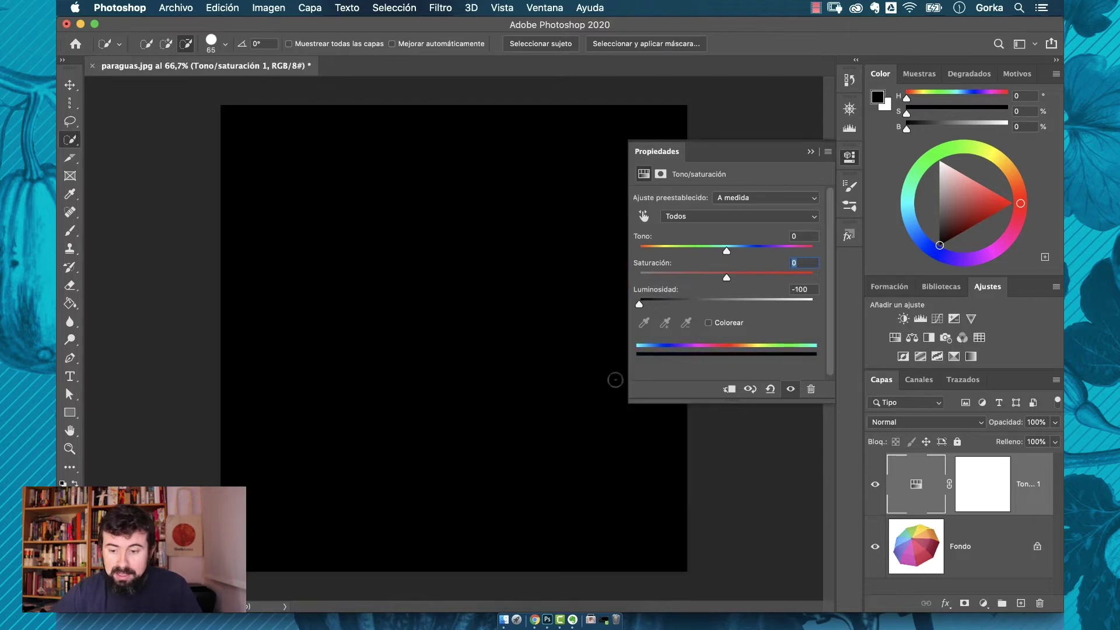
pyautogui.press('super+z')
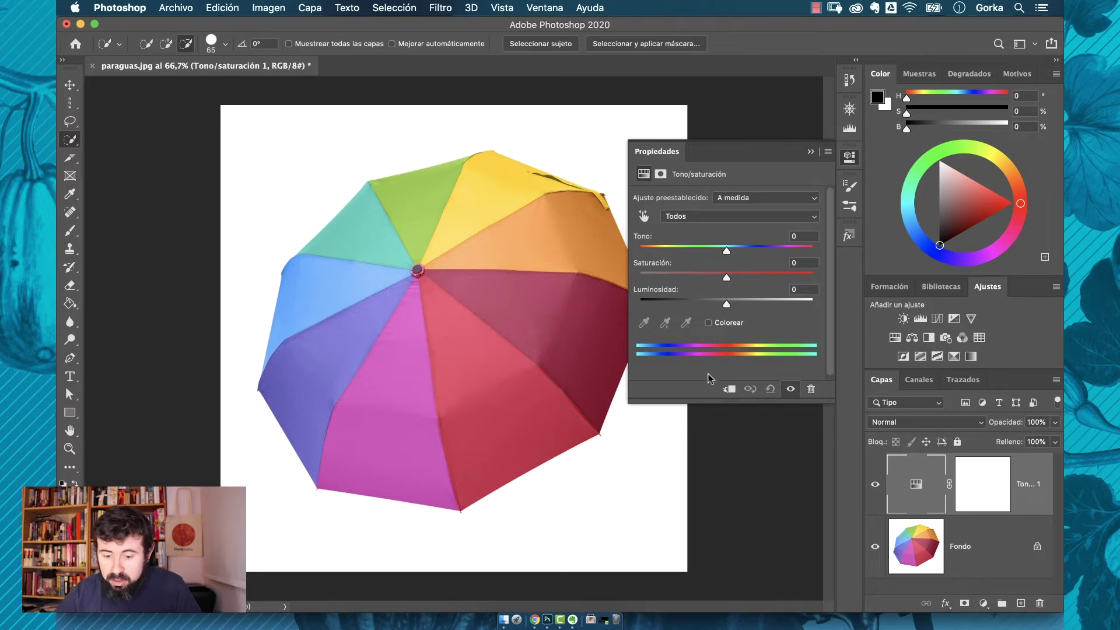
# Open the portrait photo 23934.jpg and add a Tono/saturación adjustment layer with Tono at -125
pyautogui.click(535, 621)
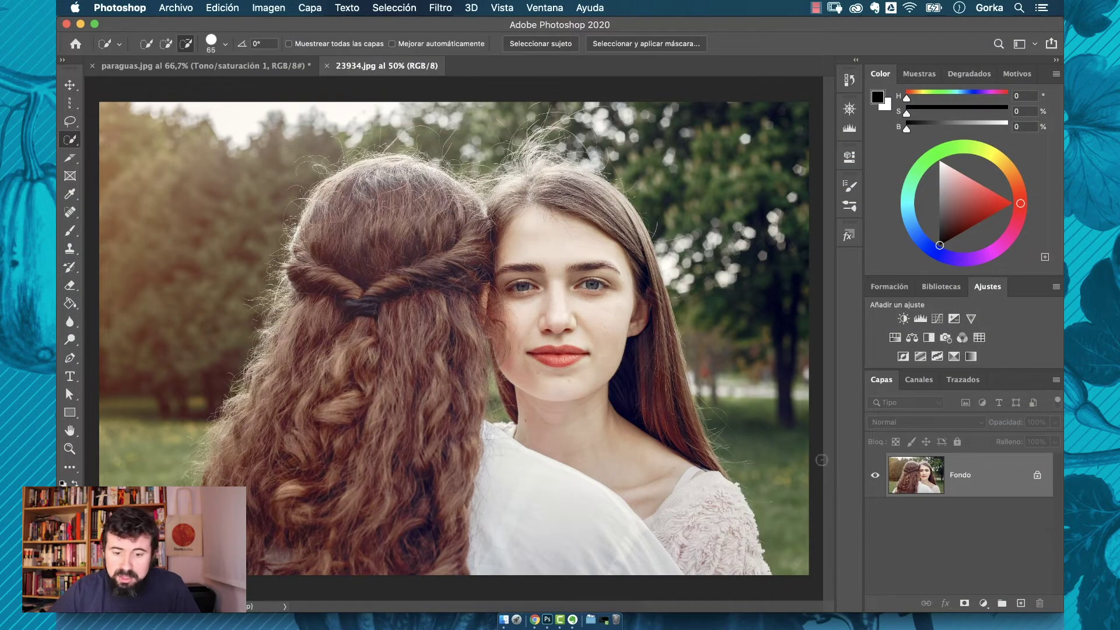
pyautogui.click(892, 337)
pyautogui.moveTo(727, 248); pyautogui.dragTo(658, 251)
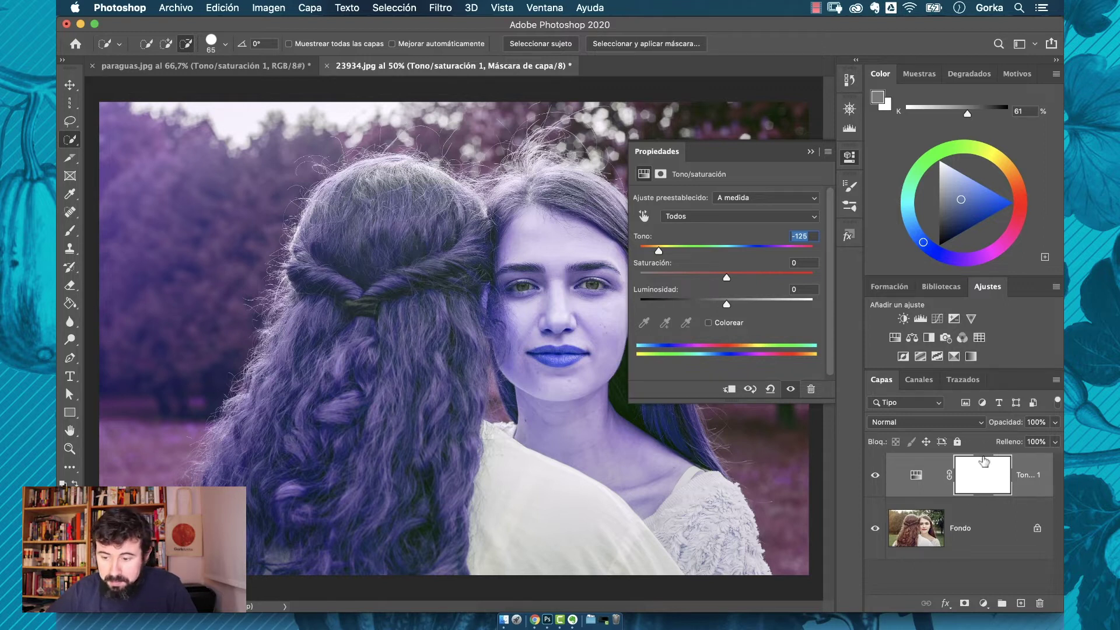
# Invert the adjustment layer's mask to black so the hue shift is hidden across the portrait
pyautogui.click(983, 479)
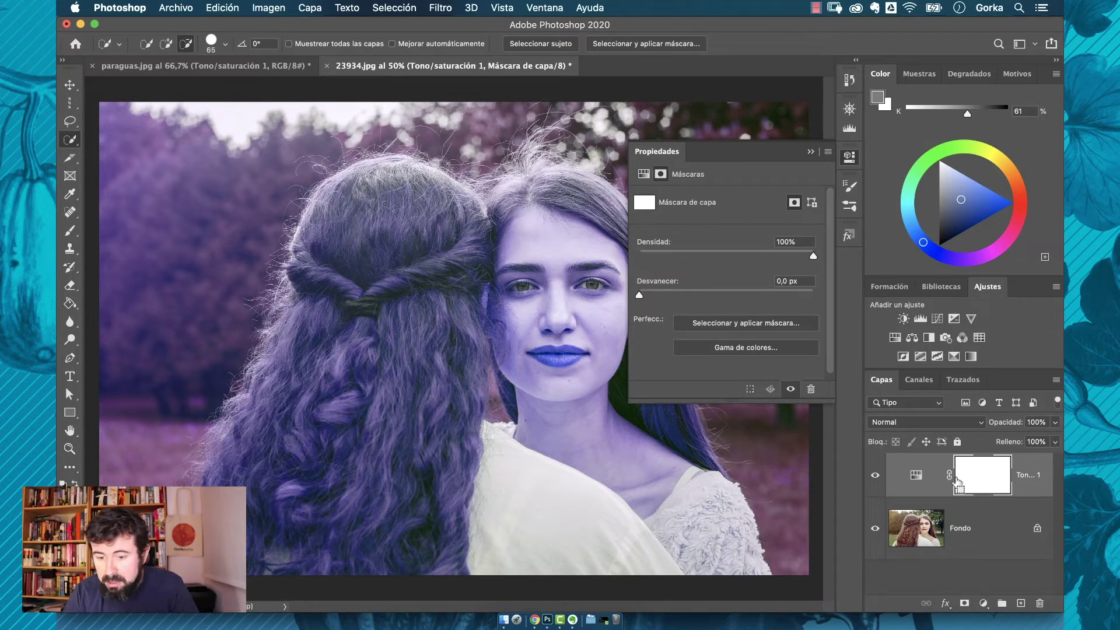
pyautogui.press('super+i')
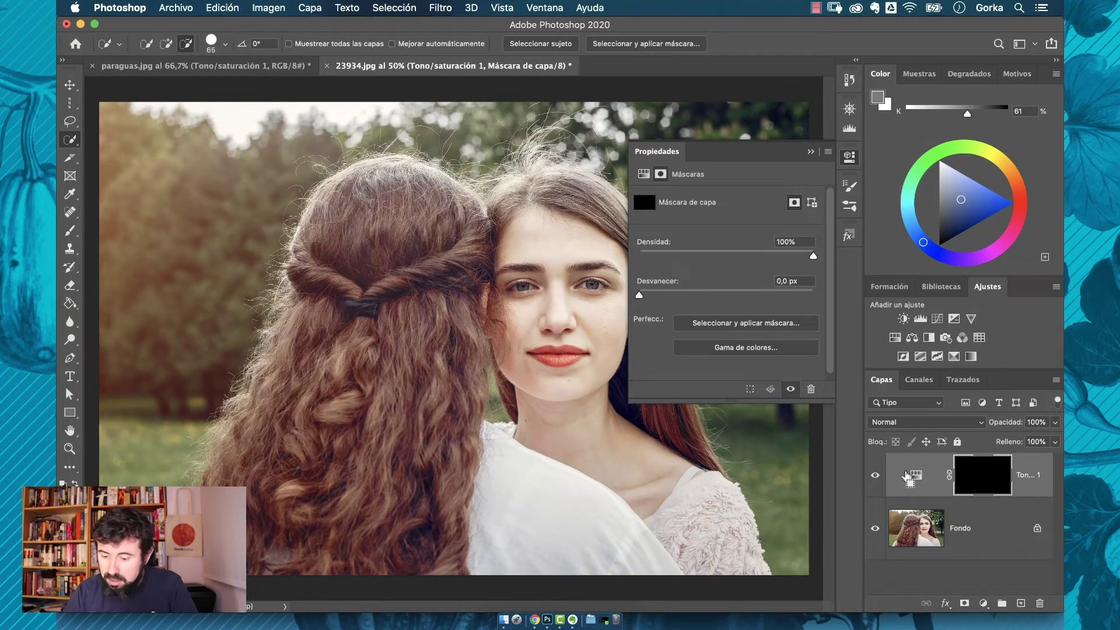
pyautogui.press('super+plus')
pyautogui.press('super+minus')
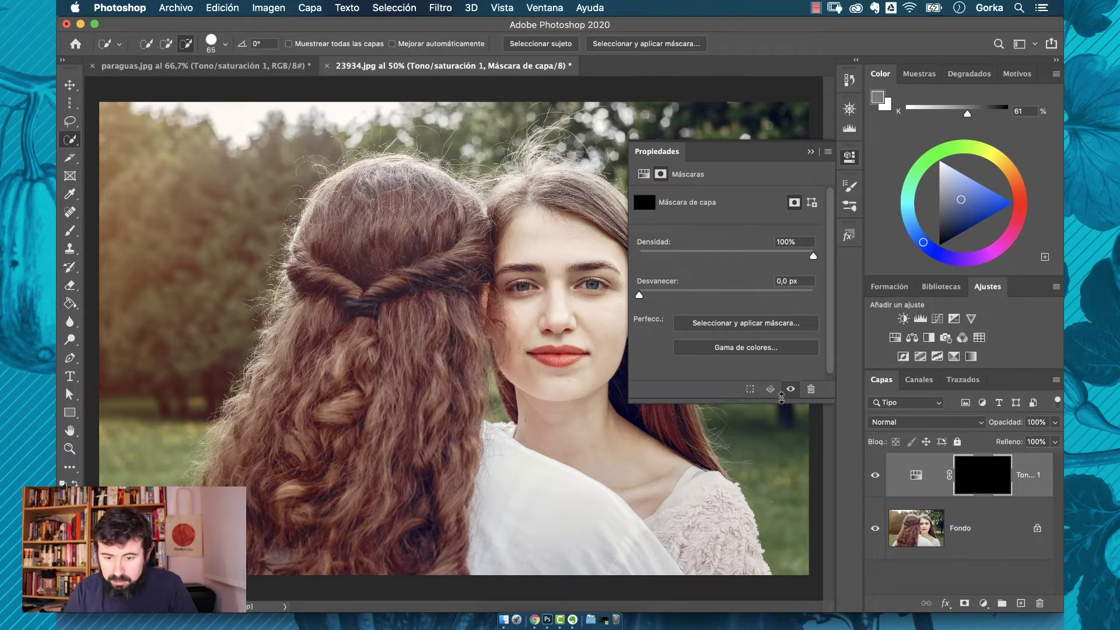
# Paint the woman's lips in white on the layer mask with a 30 px Soft Round brush to reveal the hue shift
pyautogui.press('super+plus')
pyautogui.press('super+plus')
pyautogui.press('super+plus')
pyautogui.press('super+plus')
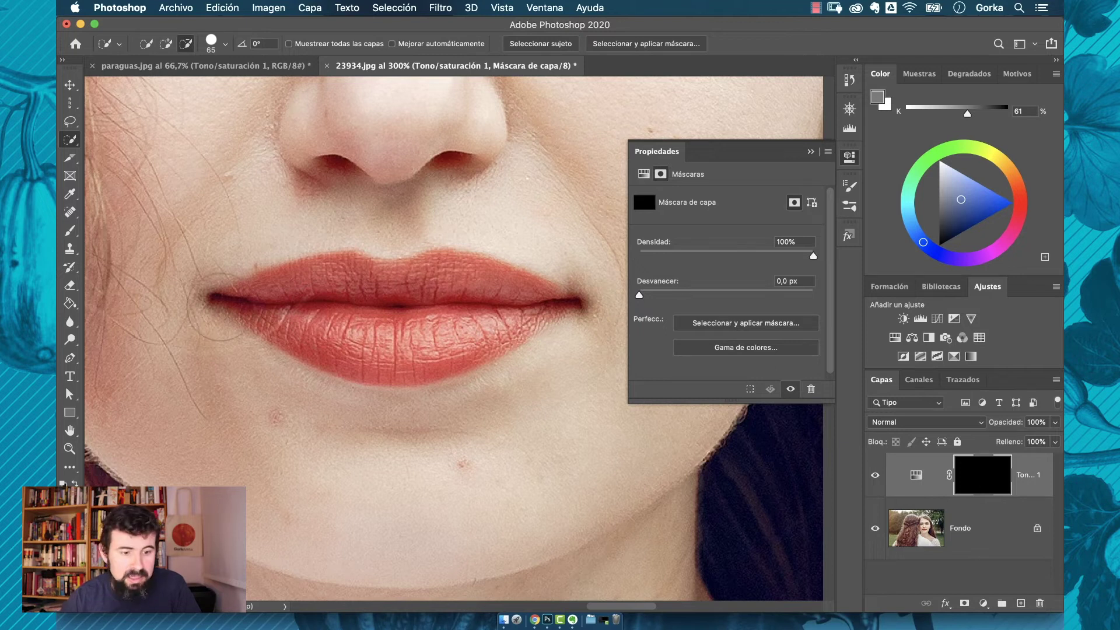
pyautogui.press('b')
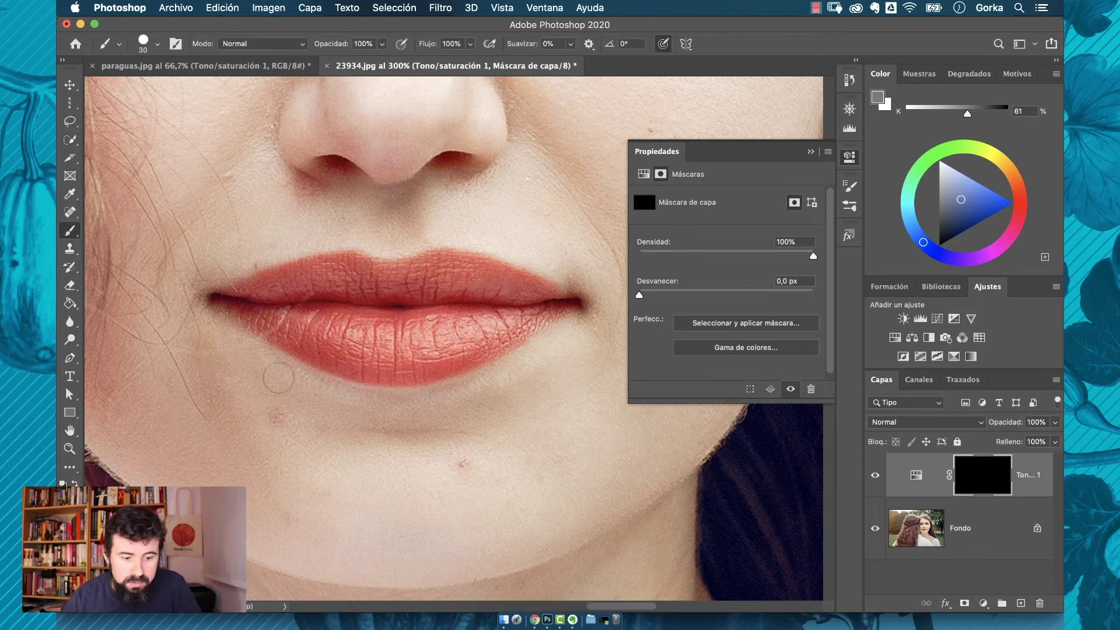
pyautogui.press('d')
pyautogui.moveTo(357, 315)
pyautogui.mouseDown()
pyautogui.moveTo(402, 327)
pyautogui.moveTo(408, 315)
pyautogui.mouseUp()
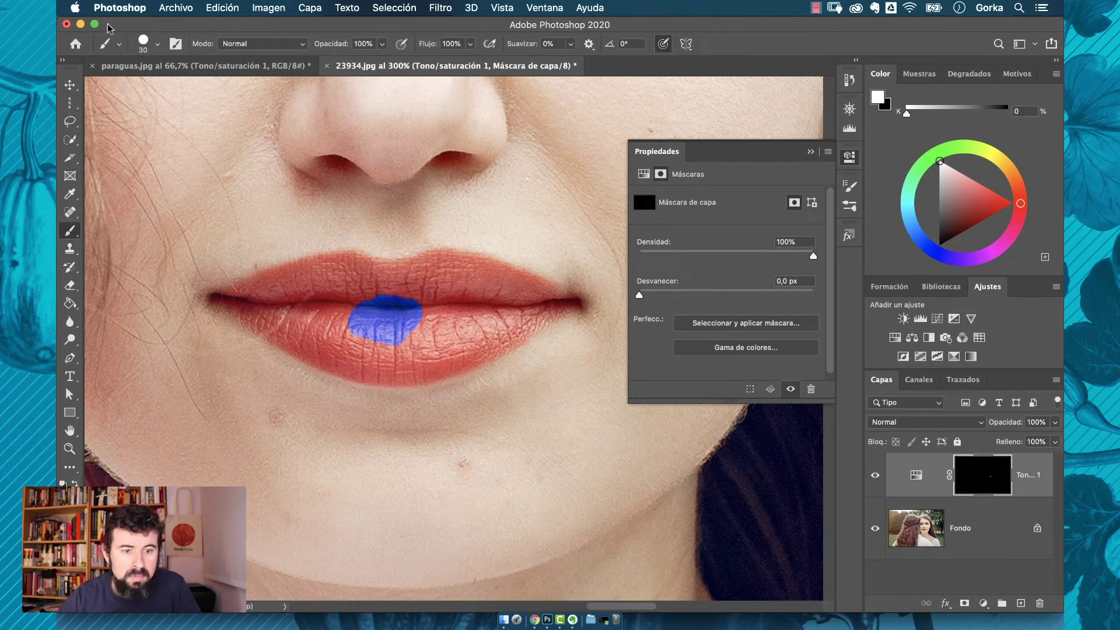
pyautogui.click(157, 44)
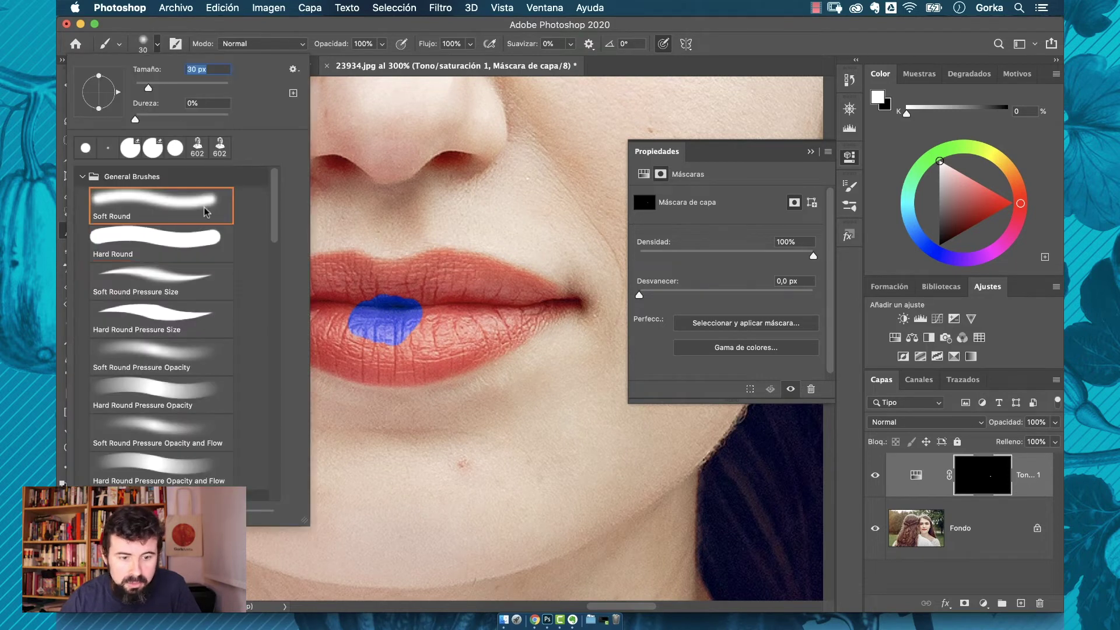
pyautogui.moveTo(426, 320)
pyautogui.mouseDown()
pyautogui.moveTo(455, 335)
pyautogui.moveTo(385, 373)
pyautogui.moveTo(330, 359)
pyautogui.mouseUp()
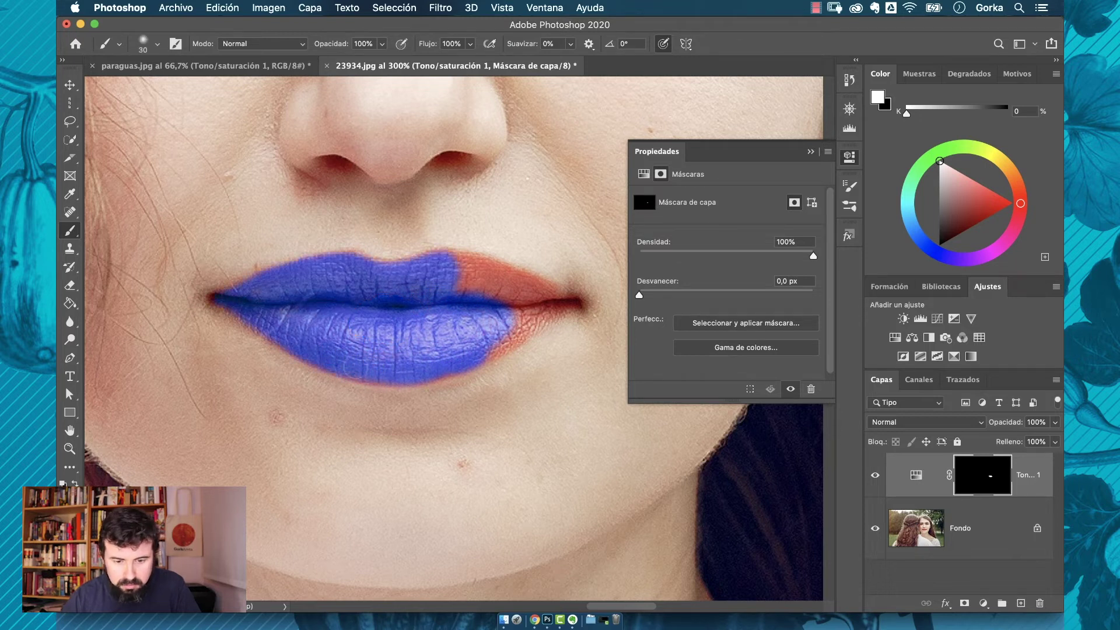
pyautogui.moveTo(438, 367); pyautogui.dragTo(456, 276)
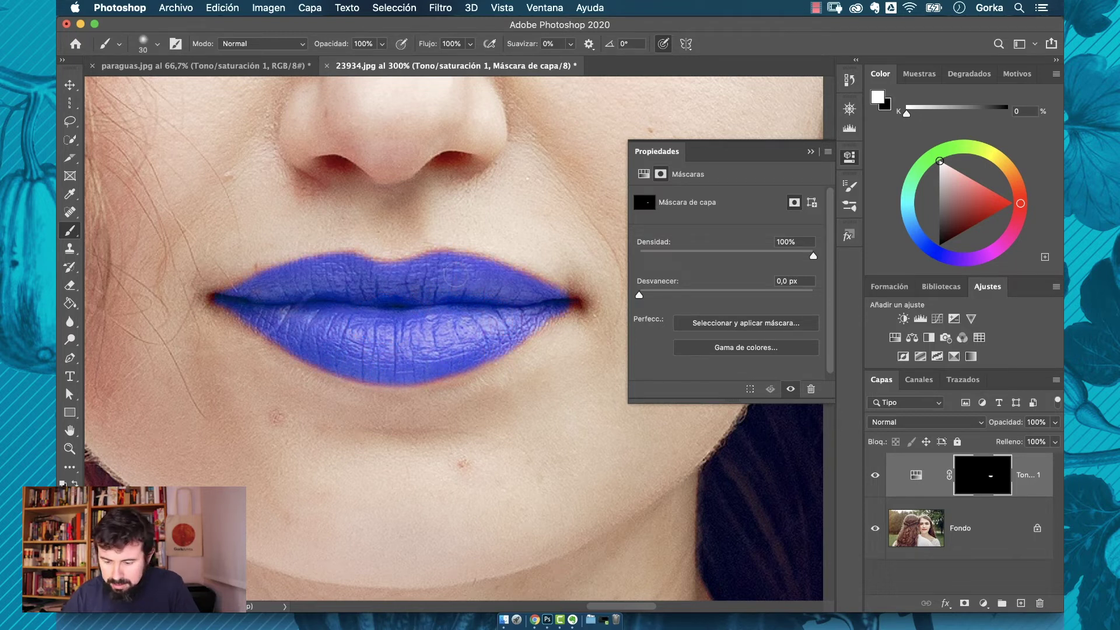
# Shift the painted lips' colour by setting the adjustment layer's Tono to -103
pyautogui.press('super+minus')
pyautogui.press('super+minus')
pyautogui.press('super+minus')
pyautogui.press('super+minus')
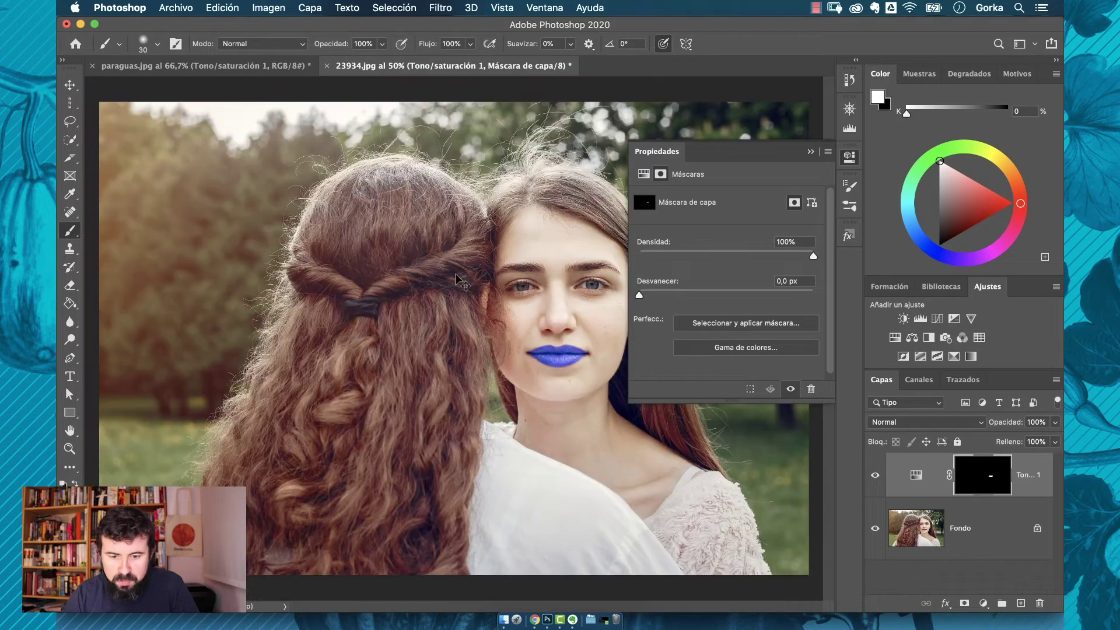
pyautogui.click(916, 475)
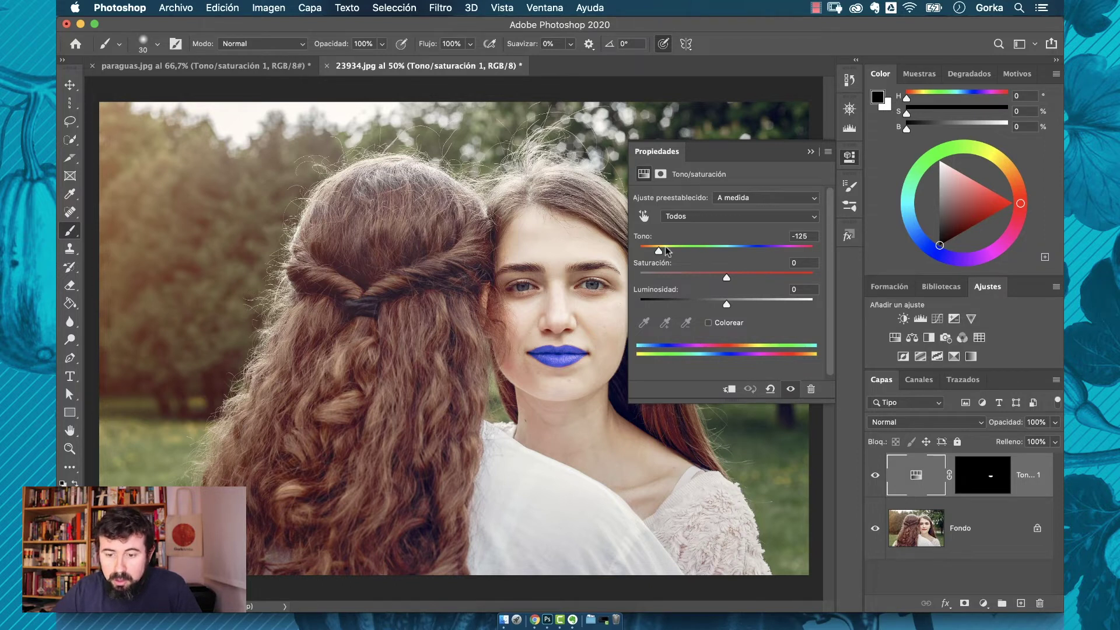
pyautogui.moveTo(671, 251)
pyautogui.mouseDown()
pyautogui.moveTo(799, 257)
pyautogui.moveTo(666, 253)
pyautogui.mouseUp()
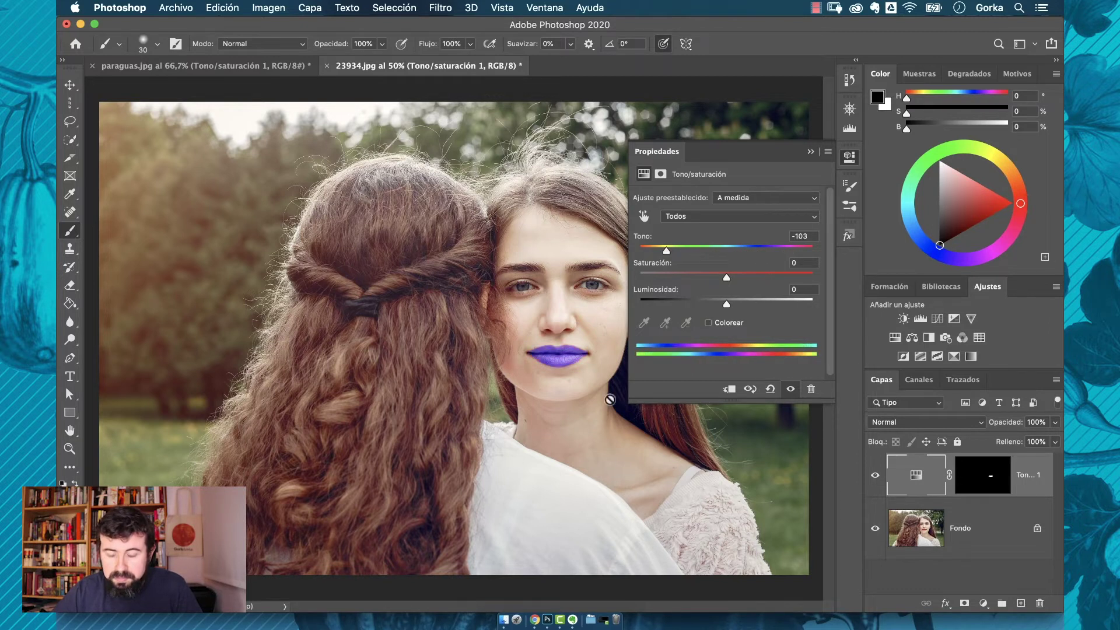
# Delete the masked adjustment layer and add a new Tono/saturación layer with Tono at +64
pyautogui.click(1039, 603)
pyautogui.click(674, 238)
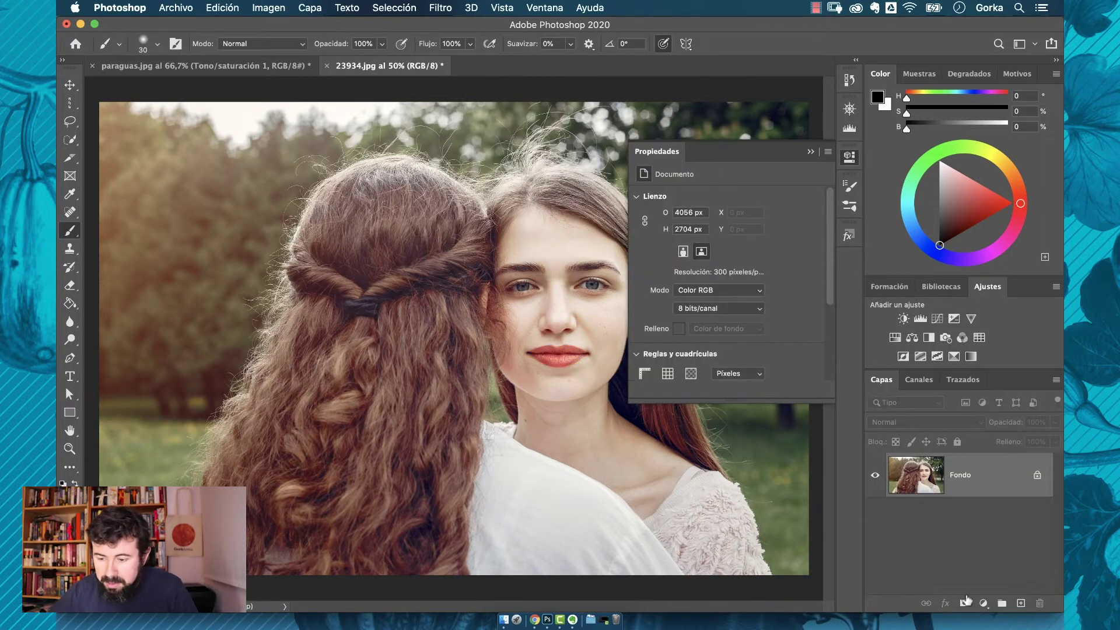
pyautogui.click(983, 603)
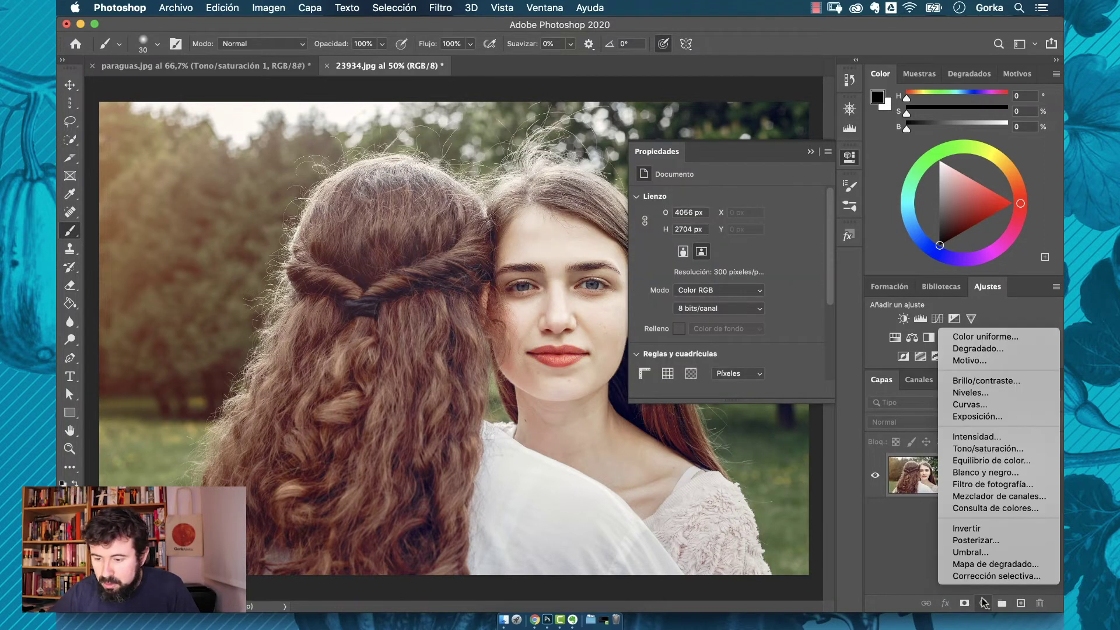
pyautogui.click(988, 449)
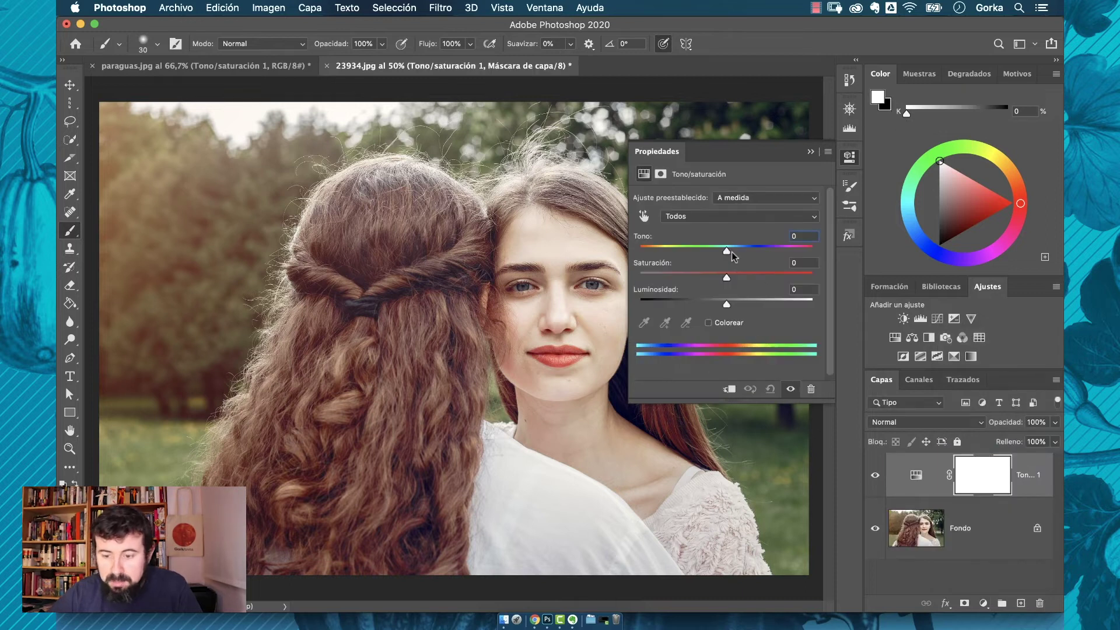
pyautogui.moveTo(696, 257); pyautogui.dragTo(767, 257)
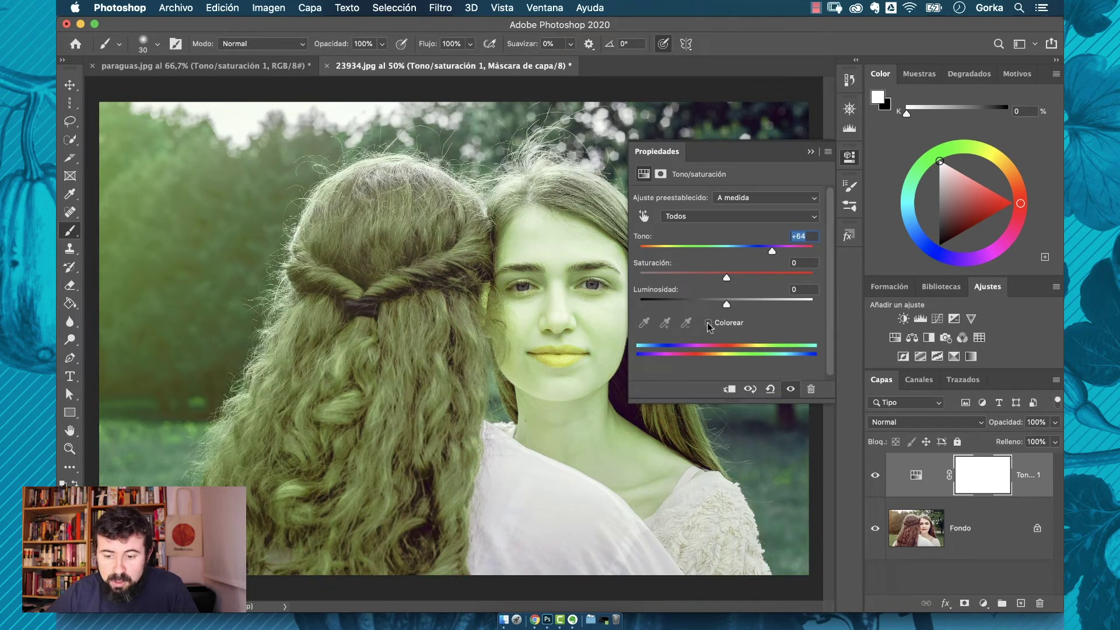
# Turn on Colorear for the adjustment and try tinting the portrait with Tono at 237 and 302
pyautogui.click(709, 323)
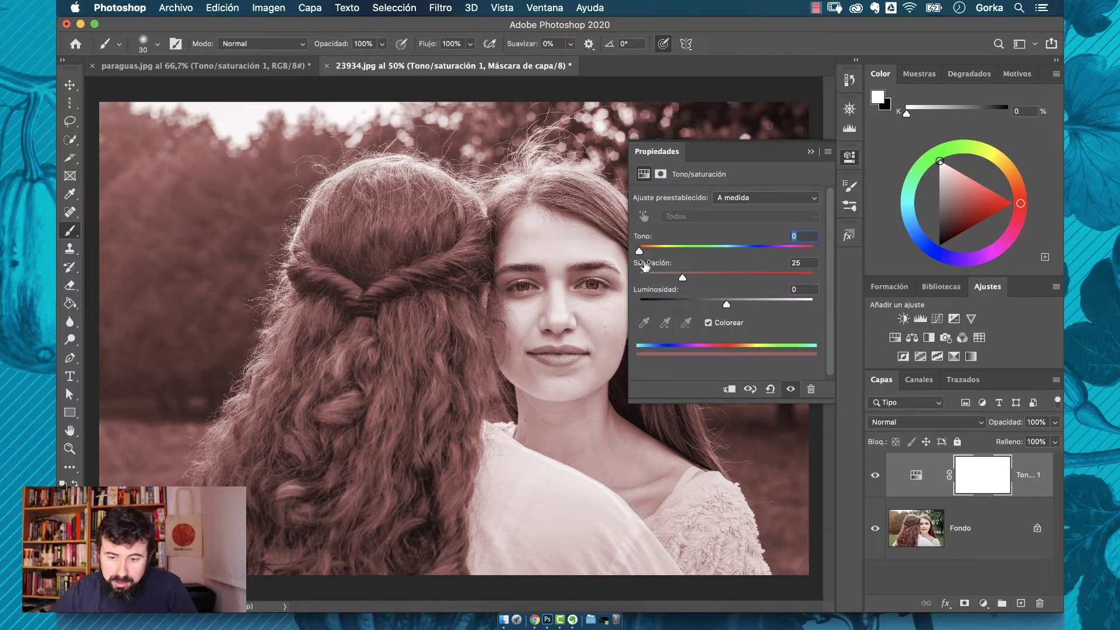
pyautogui.moveTo(649, 251); pyautogui.dragTo(756, 255)
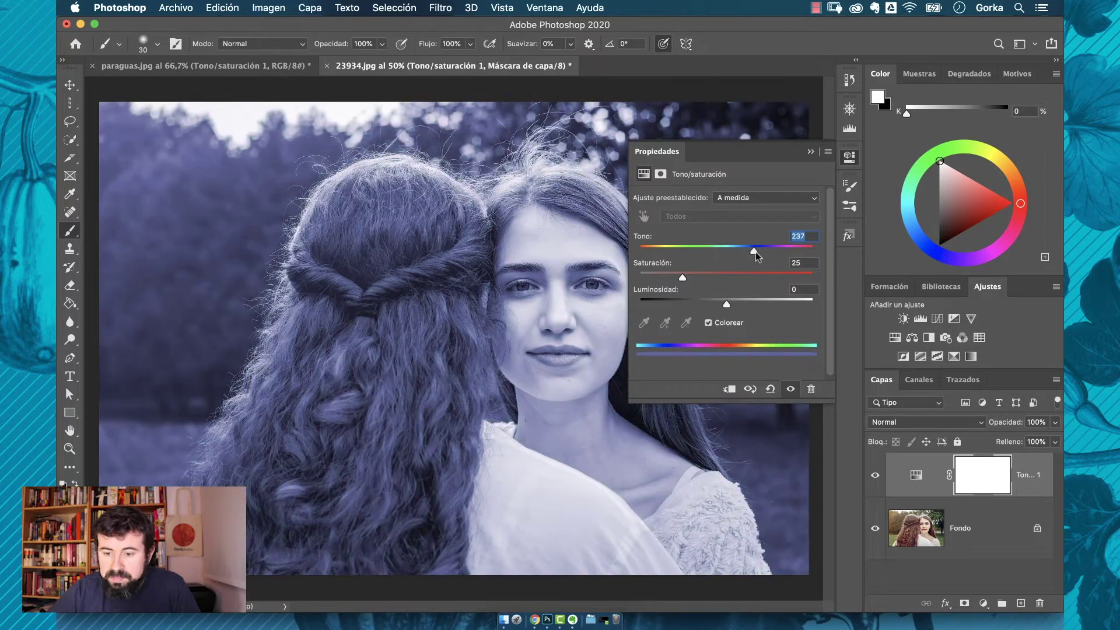
pyautogui.click(785, 251)
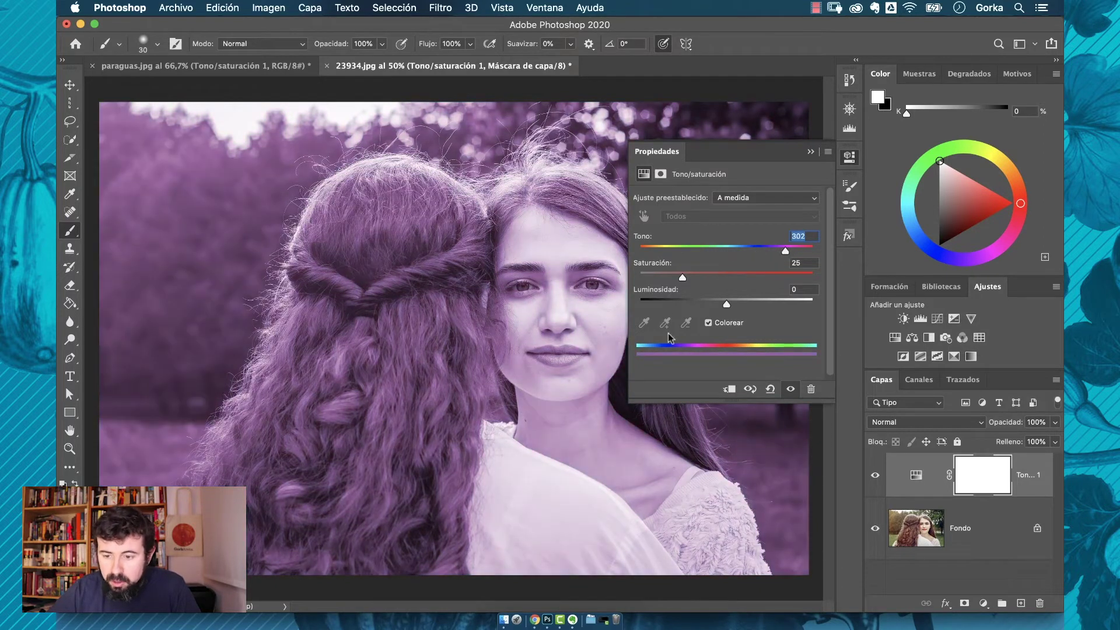
# Try a green tint at Tono 116 with Saturación 27, and settle on a sepia tint at Tono 38 with Saturación 25
pyautogui.click(710, 250)
pyautogui.click(687, 277)
pyautogui.click(695, 250)
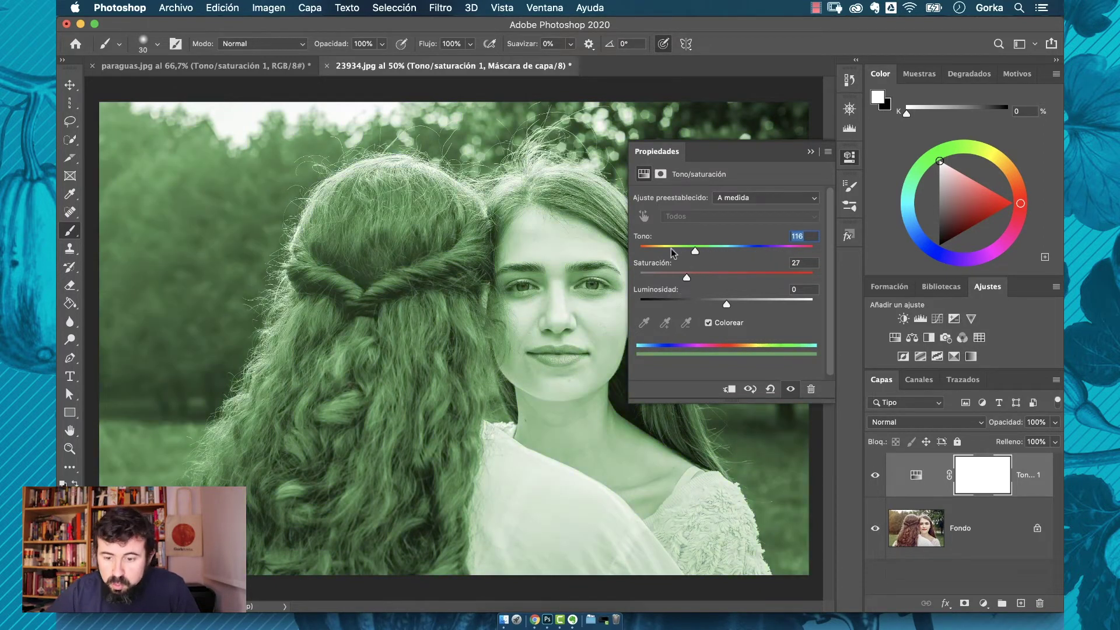
pyautogui.click(659, 250)
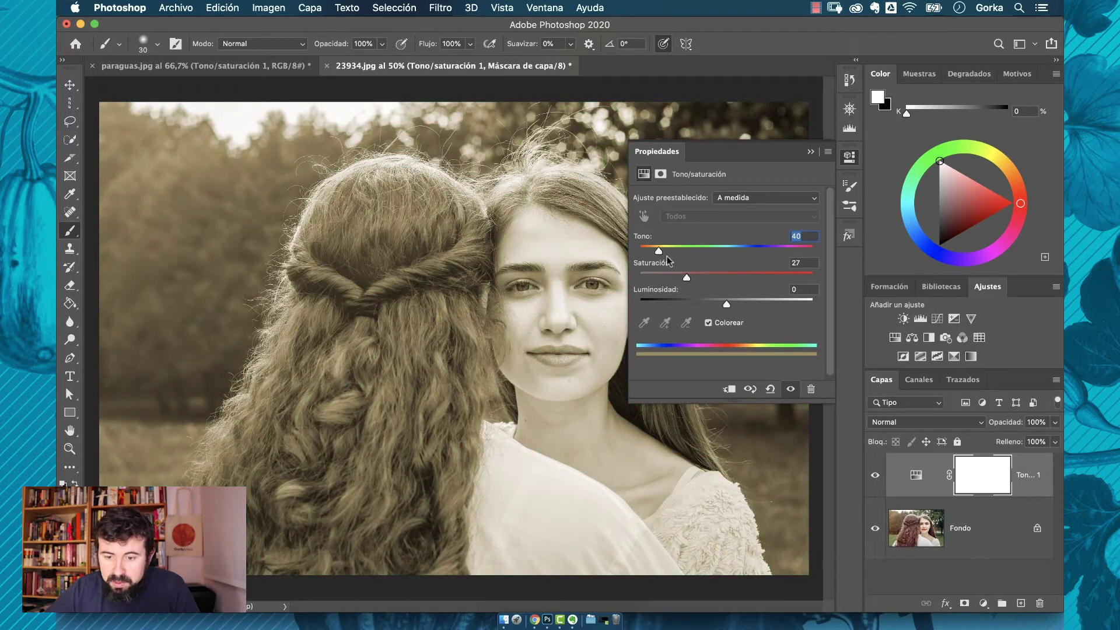
pyautogui.click(657, 250)
pyautogui.click(681, 276)
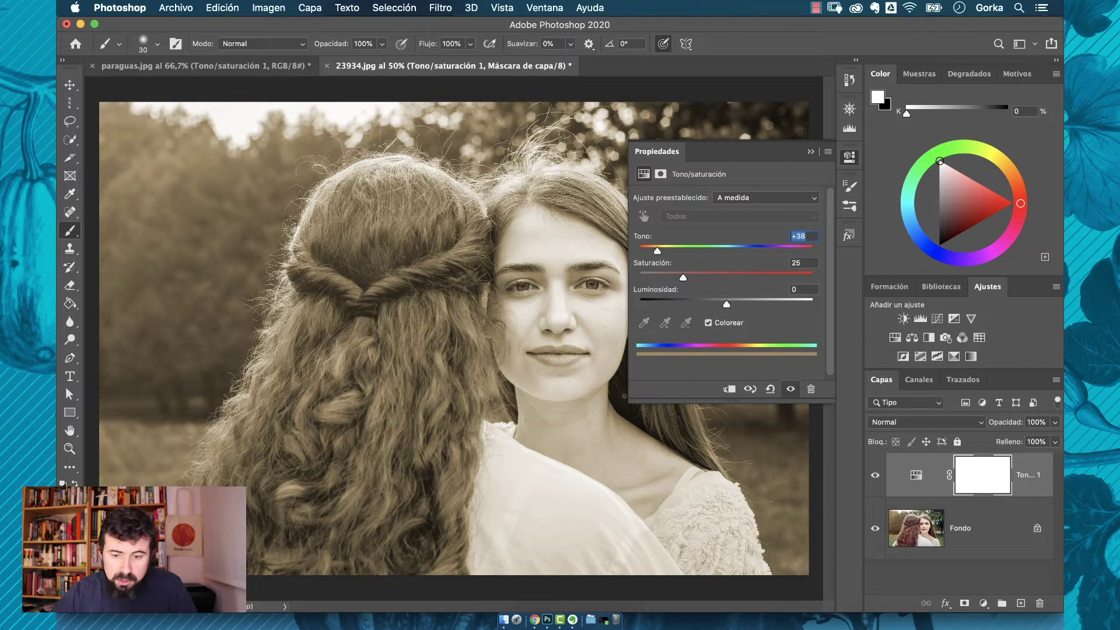
# Switch to Chrome, download the Freepik photo of the businesswoman in a red jacket, and open it in Photoshop
pyautogui.click(810, 151)
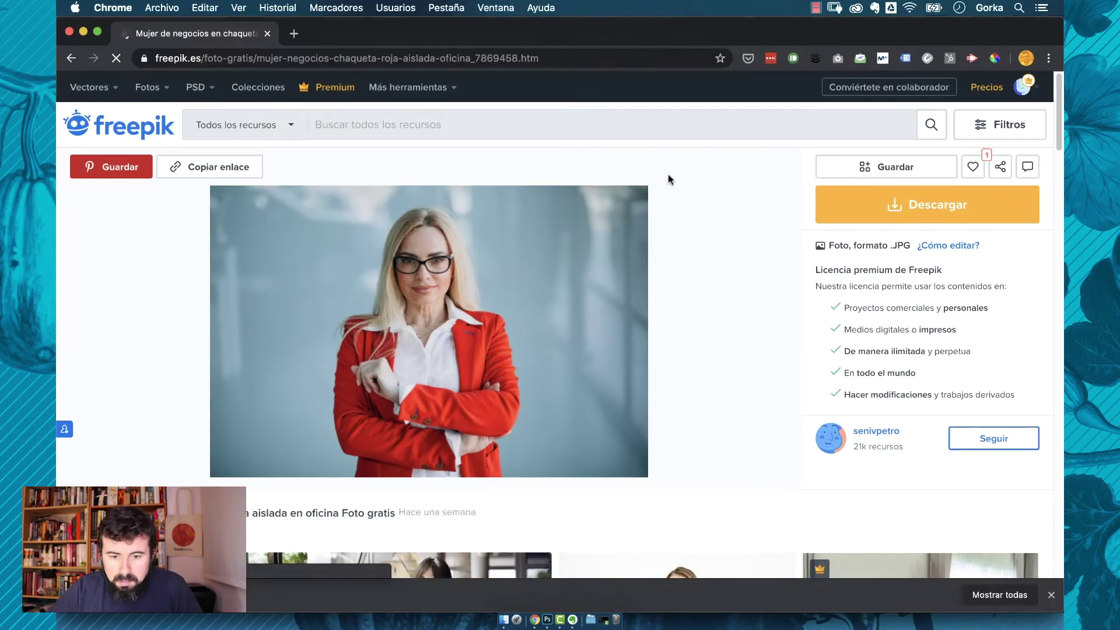
pyautogui.click(909, 204)
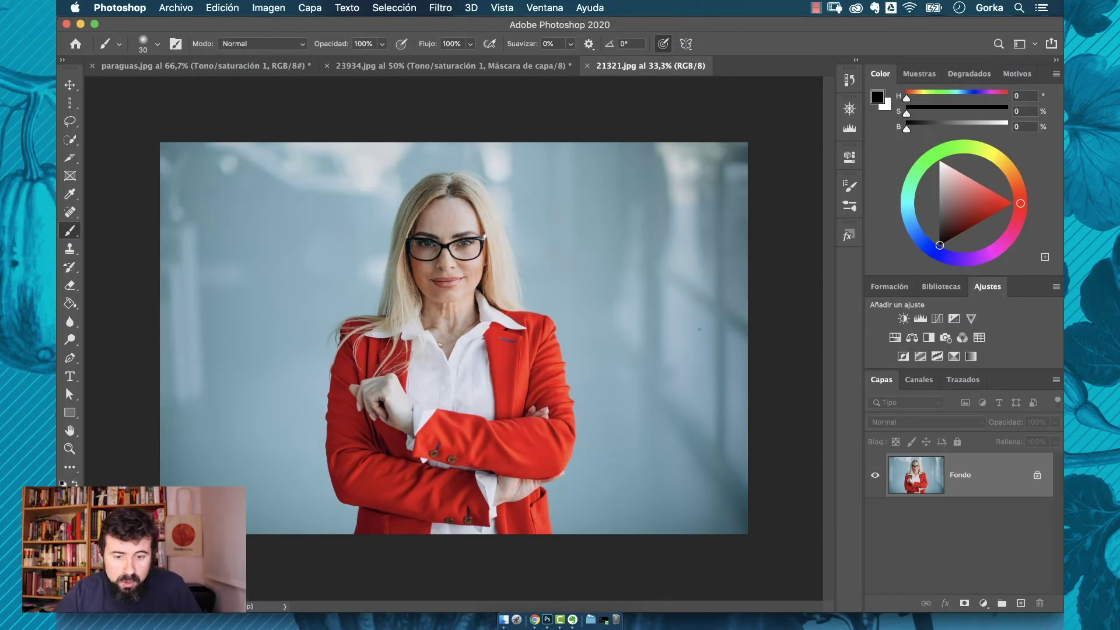
# Add a Tono/saturación adjustment layer to the businesswoman photo and set its Tono to +121
pyautogui.click(893, 340)
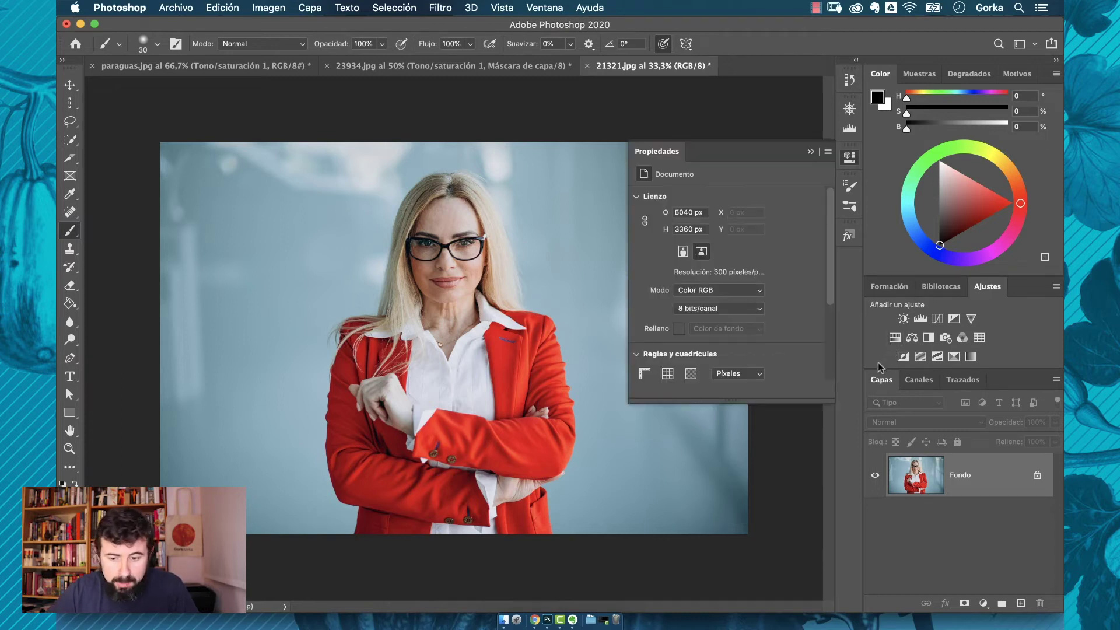
pyautogui.click(895, 338)
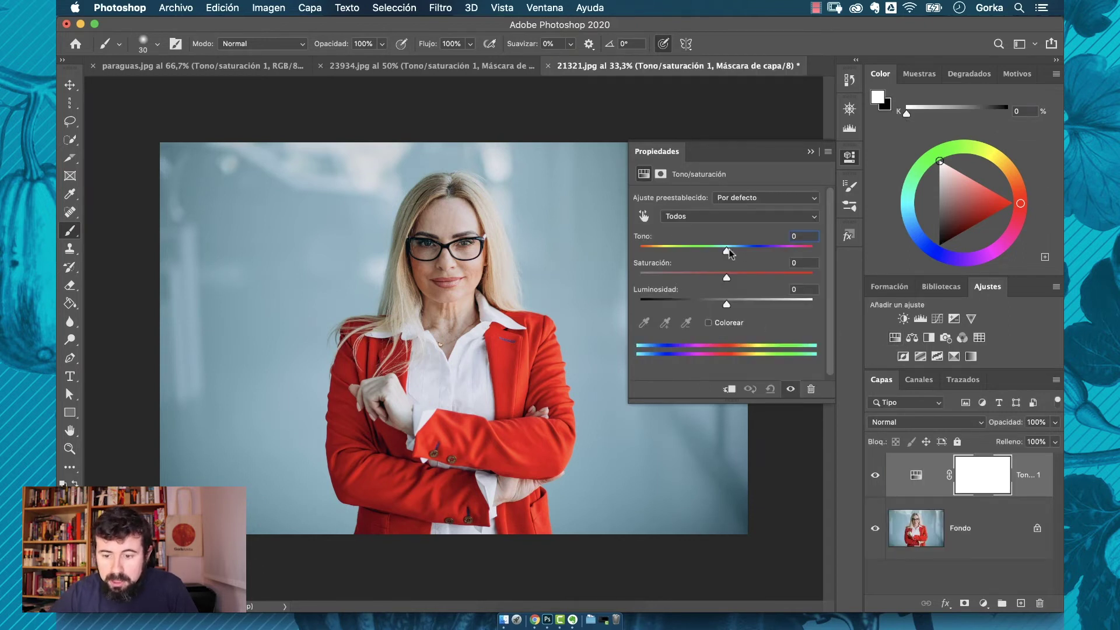
pyautogui.moveTo(726, 252); pyautogui.dragTo(792, 252)
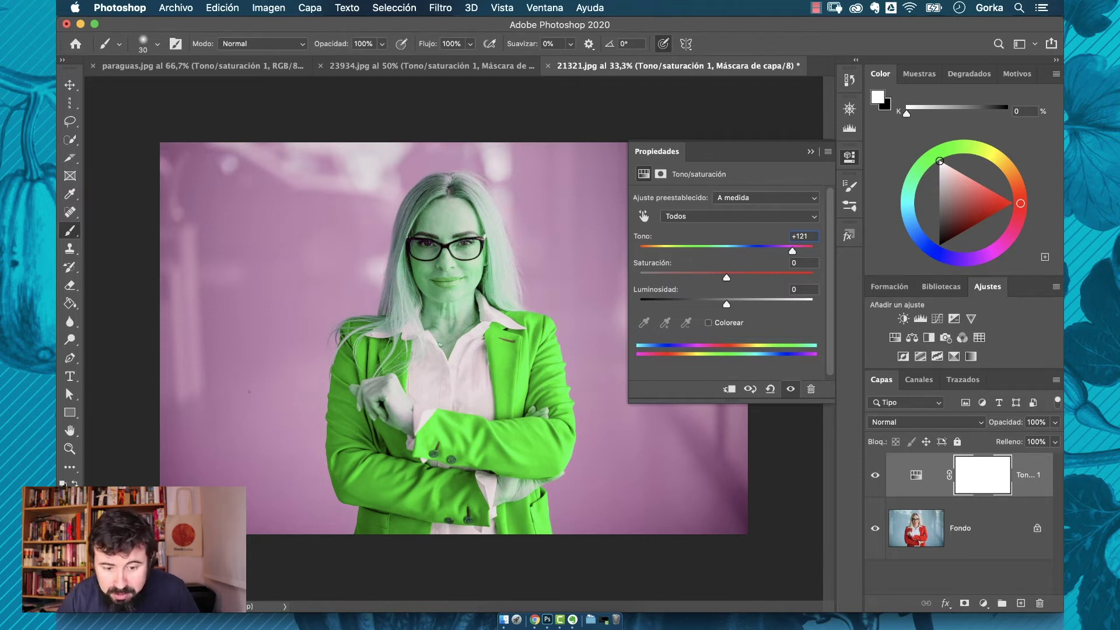
# Try painting black on the adjustment's mask over the background with a 174 px brush, and undo the strokes
pyautogui.click(981, 480)
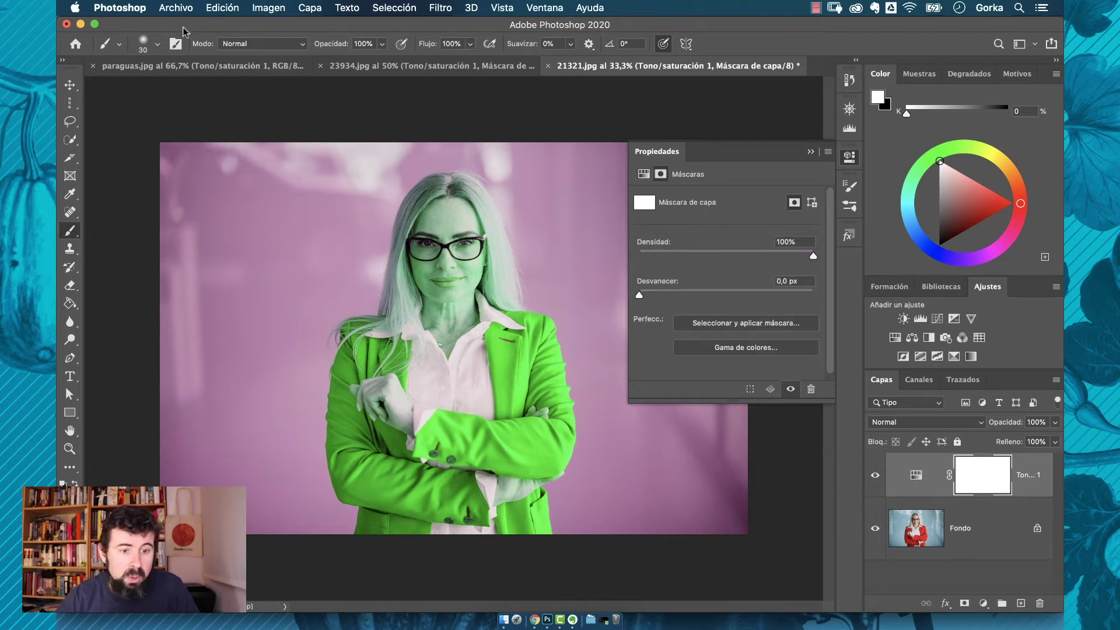
pyautogui.click(157, 45)
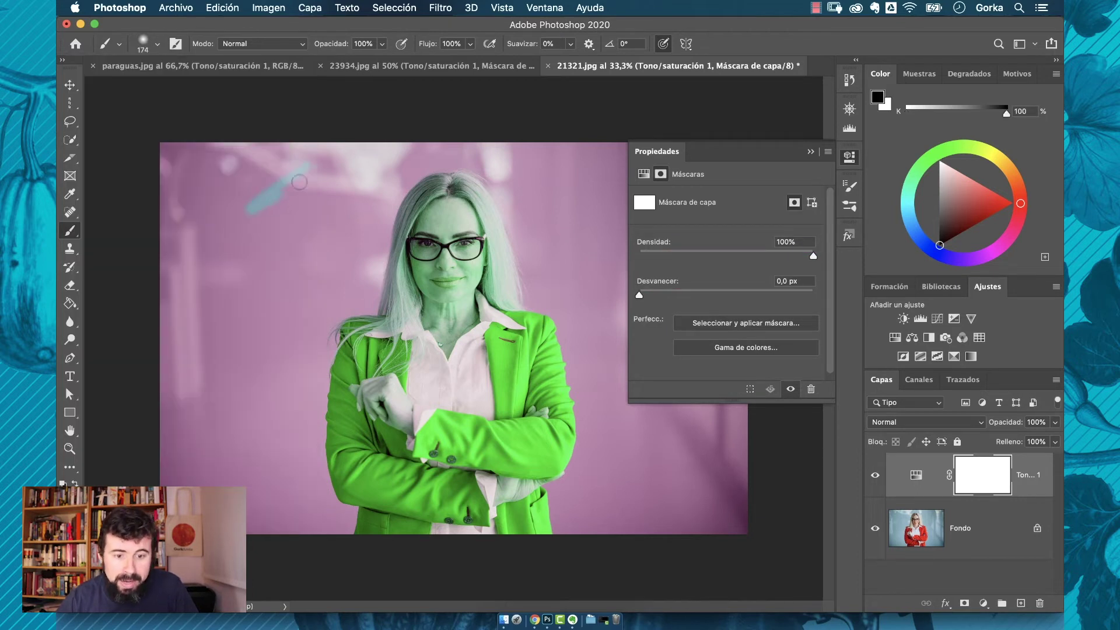
pyautogui.moveTo(300, 182)
pyautogui.mouseDown()
pyautogui.moveTo(257, 221)
pyautogui.moveTo(402, 182)
pyautogui.moveTo(349, 232)
pyautogui.moveTo(380, 253)
pyautogui.moveTo(461, 248)
pyautogui.moveTo(446, 291)
pyautogui.moveTo(418, 295)
pyautogui.mouseUp()
pyautogui.press('super+z')
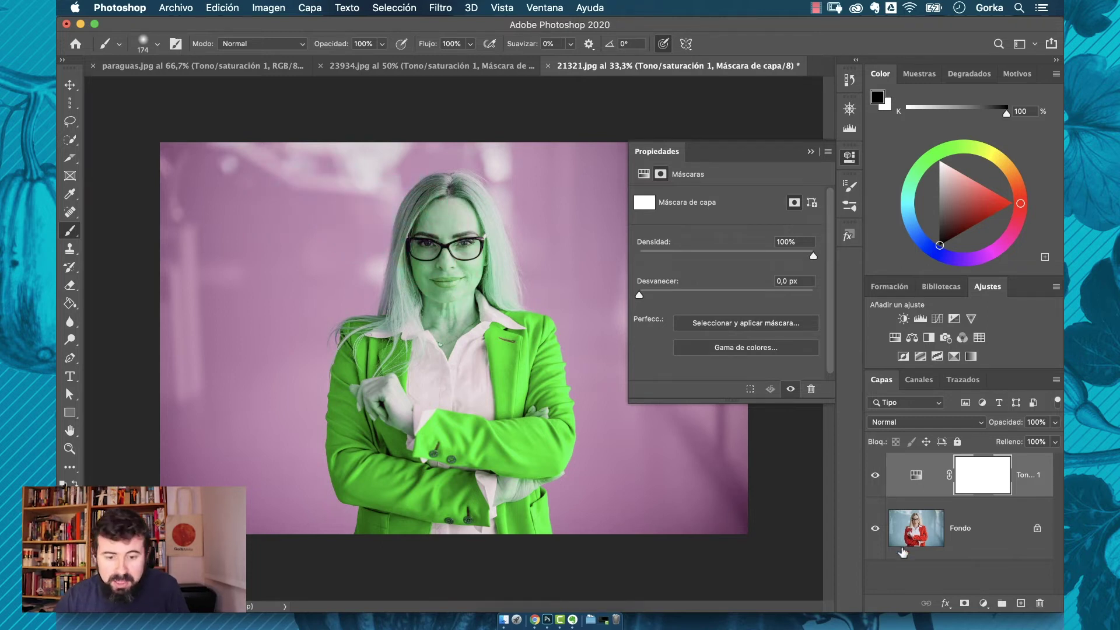
# Reset the Tono of the businesswoman photo's Tono/saturación adjustment to 0
pyautogui.click(915, 476)
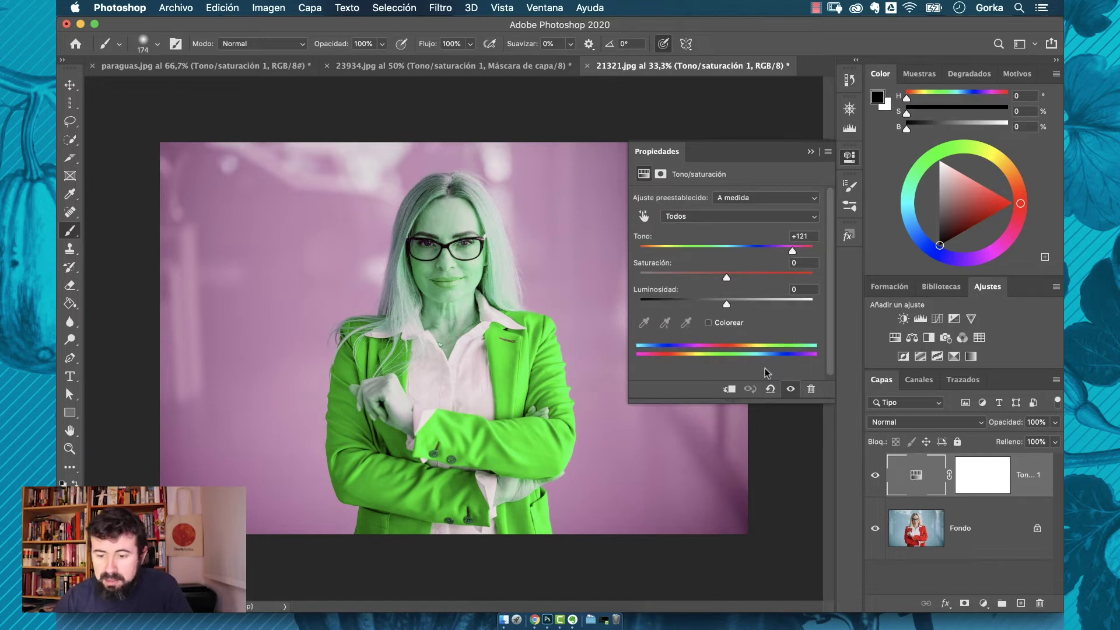
pyautogui.click(802, 234)
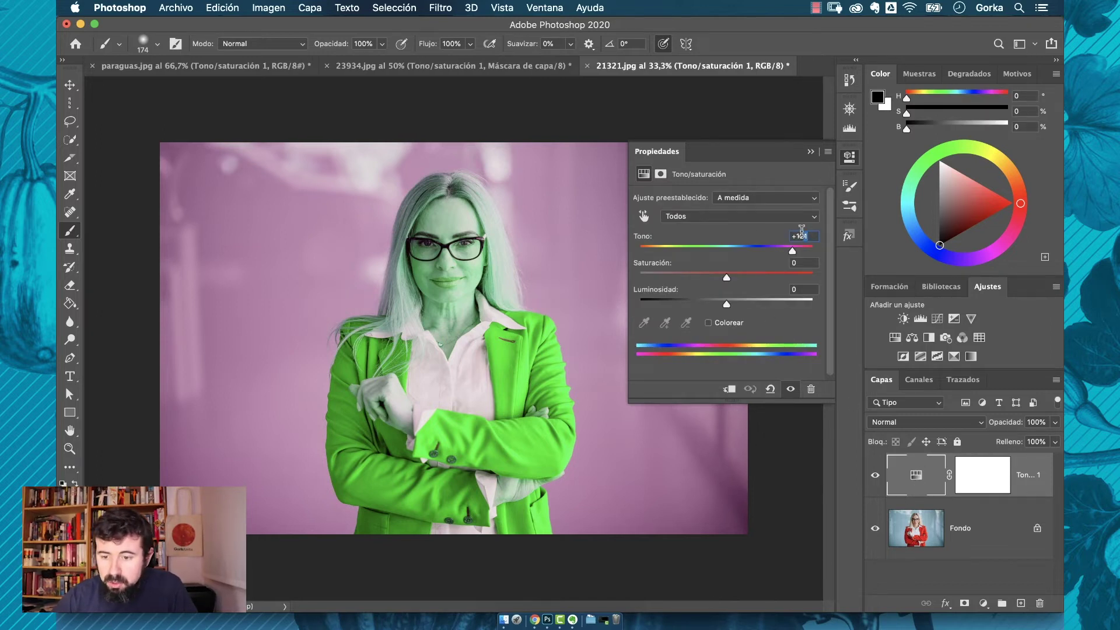
pyautogui.write('0')
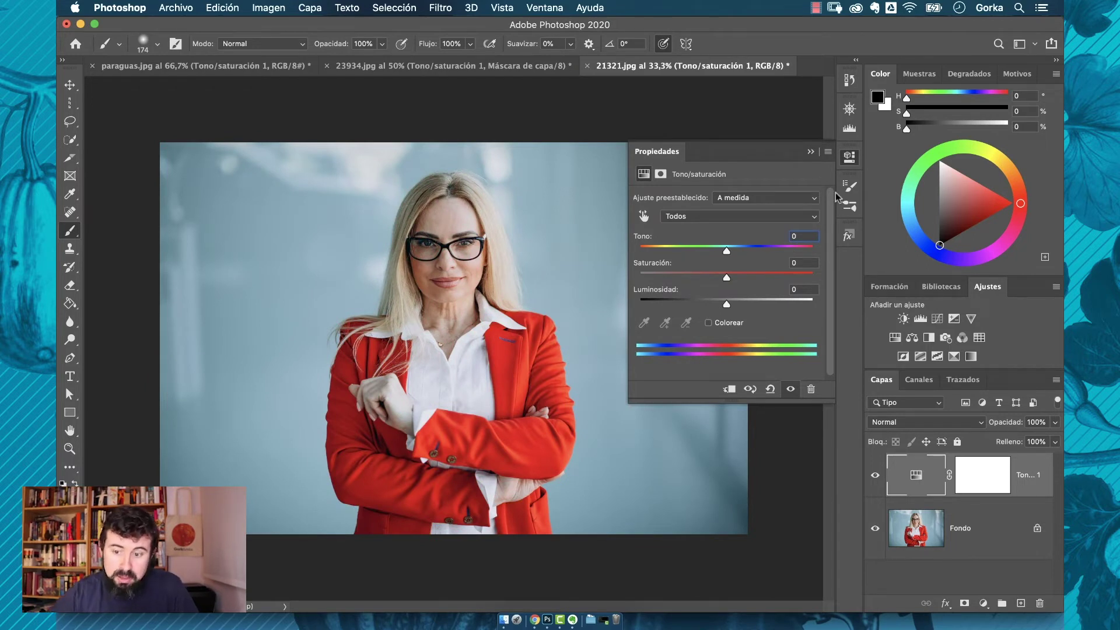
# Restrict the Tono/saturación adjustment to Rojos and turn the red jacket green with a Tono of +93
pyautogui.click(691, 217)
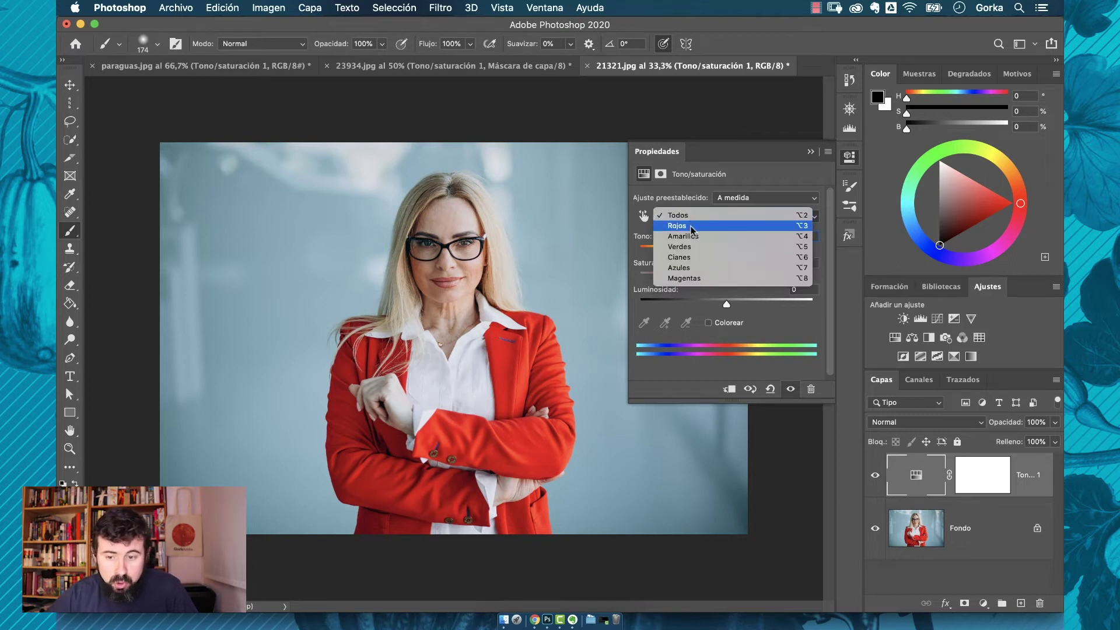
pyautogui.click(692, 227)
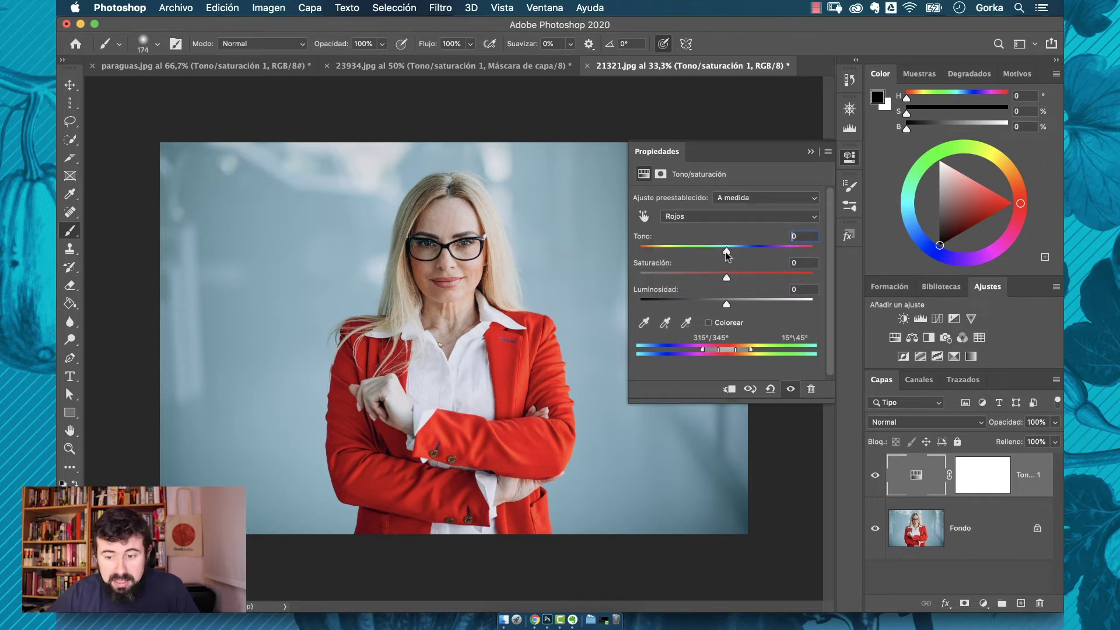
pyautogui.moveTo(727, 253); pyautogui.dragTo(782, 252)
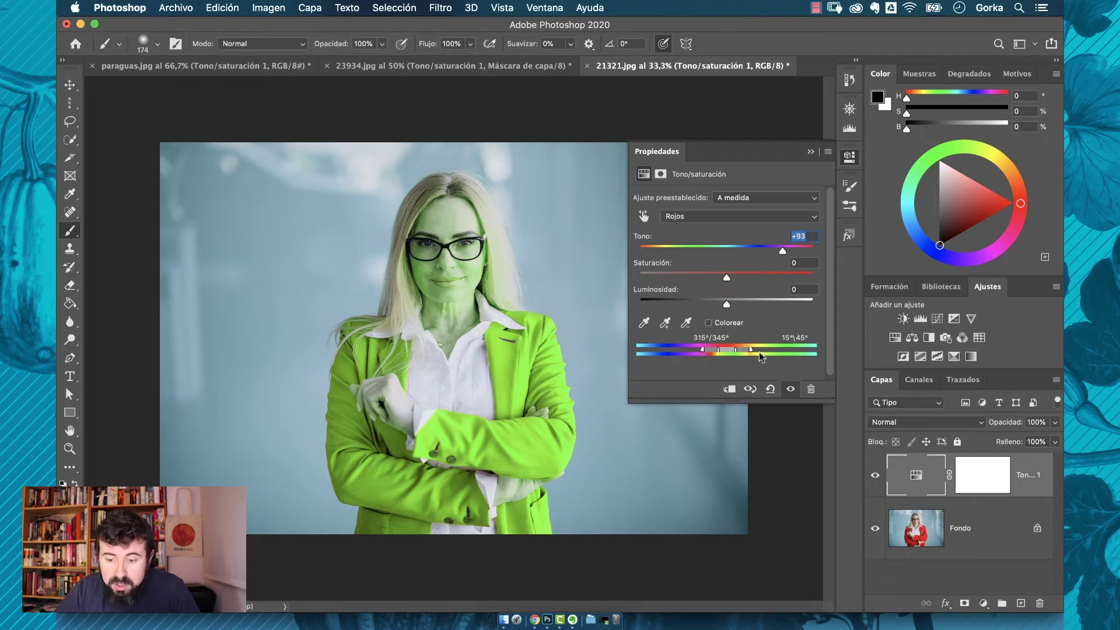
# Narrow the Rojos colour range to 324°/341° and 356°\34°, and set its Tono to +103
pyautogui.moveTo(703, 350); pyautogui.dragTo(731, 354)
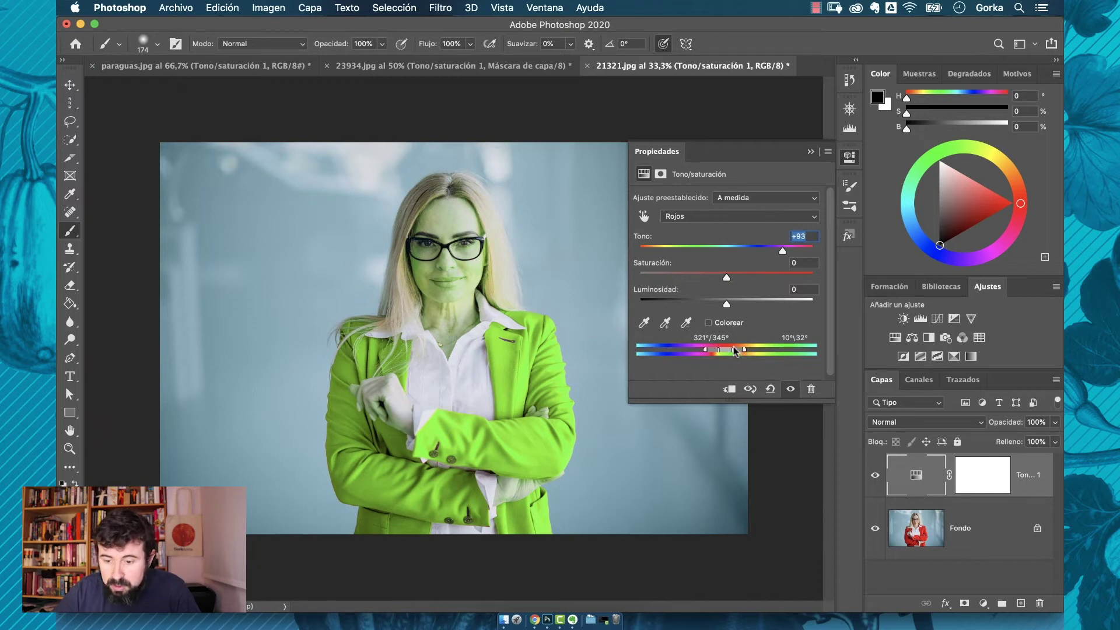
pyautogui.moveTo(719, 352)
pyautogui.mouseDown()
pyautogui.moveTo(738, 352)
pyautogui.moveTo(730, 352)
pyautogui.mouseUp()
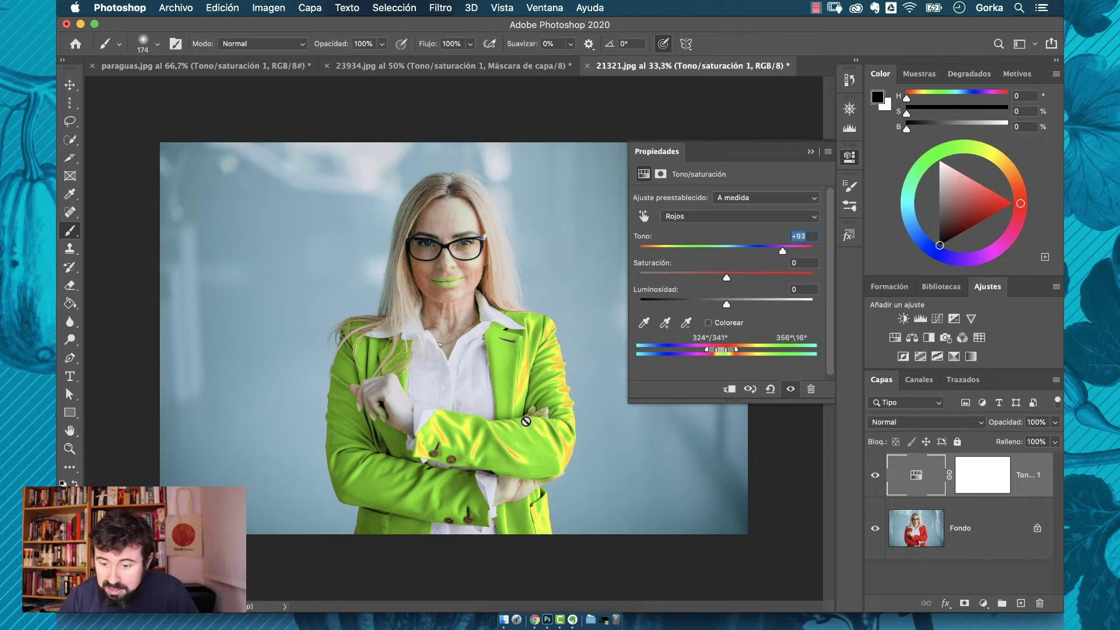
pyautogui.moveTo(735, 352); pyautogui.dragTo(743, 353)
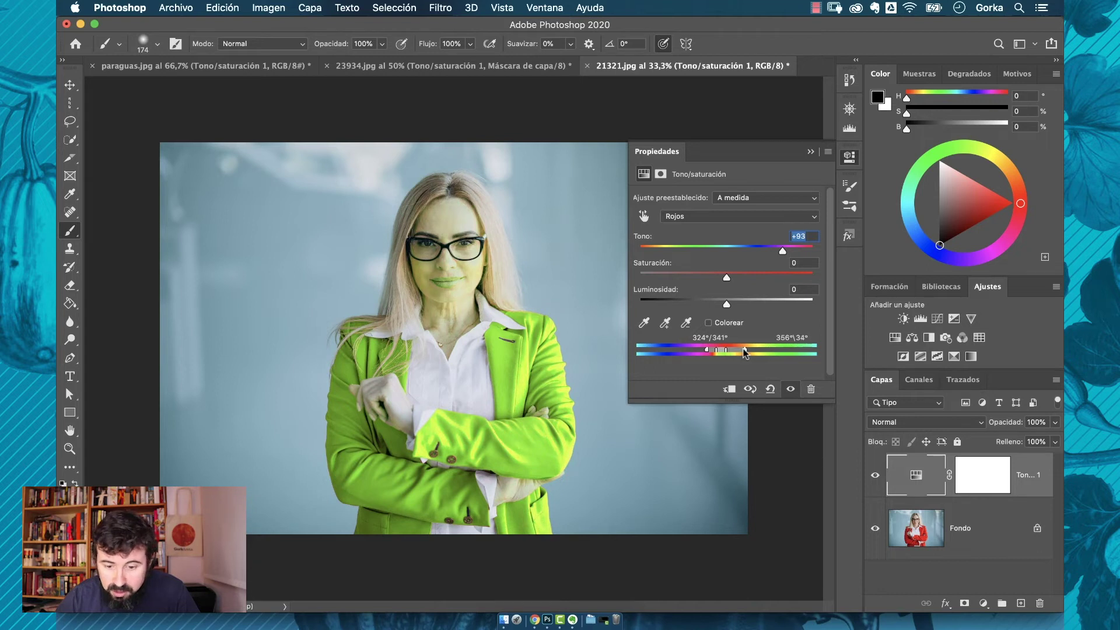
pyautogui.moveTo(783, 252); pyautogui.dragTo(787, 252)
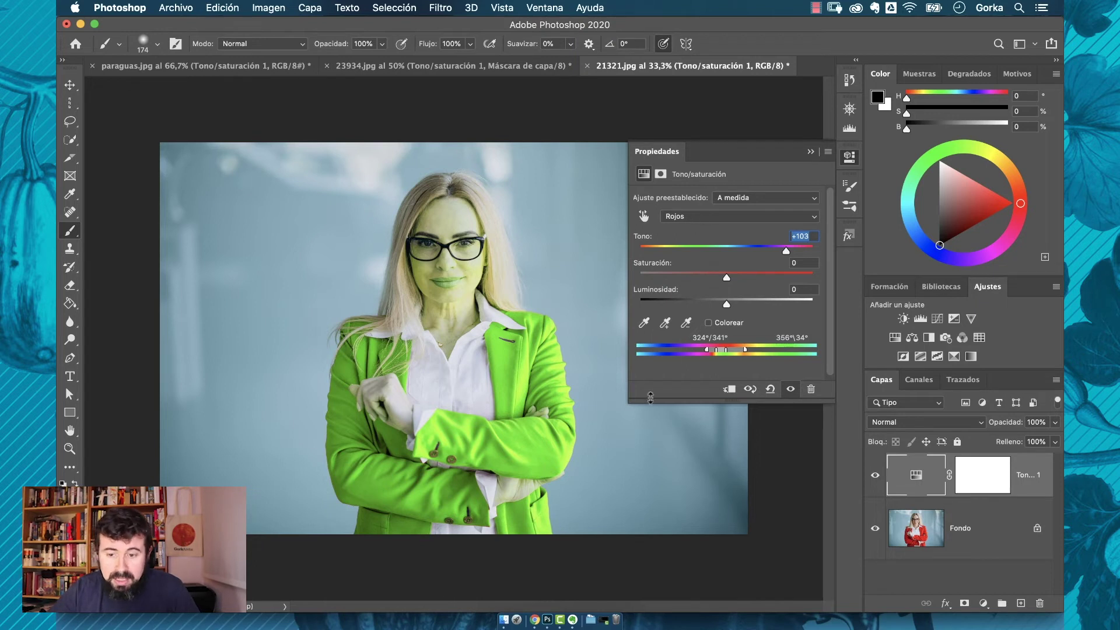
# Undo the Rojos changes back to the default Tono/saturación settings with the Todos range
pyautogui.click(700, 216)
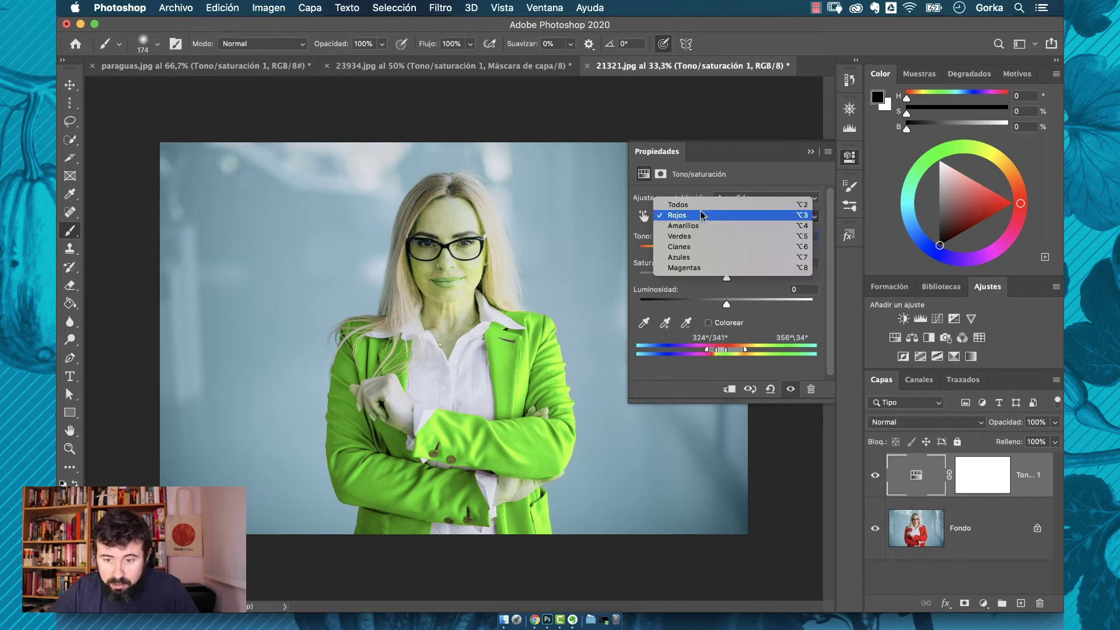
pyautogui.click(698, 207)
pyautogui.press('super+z')
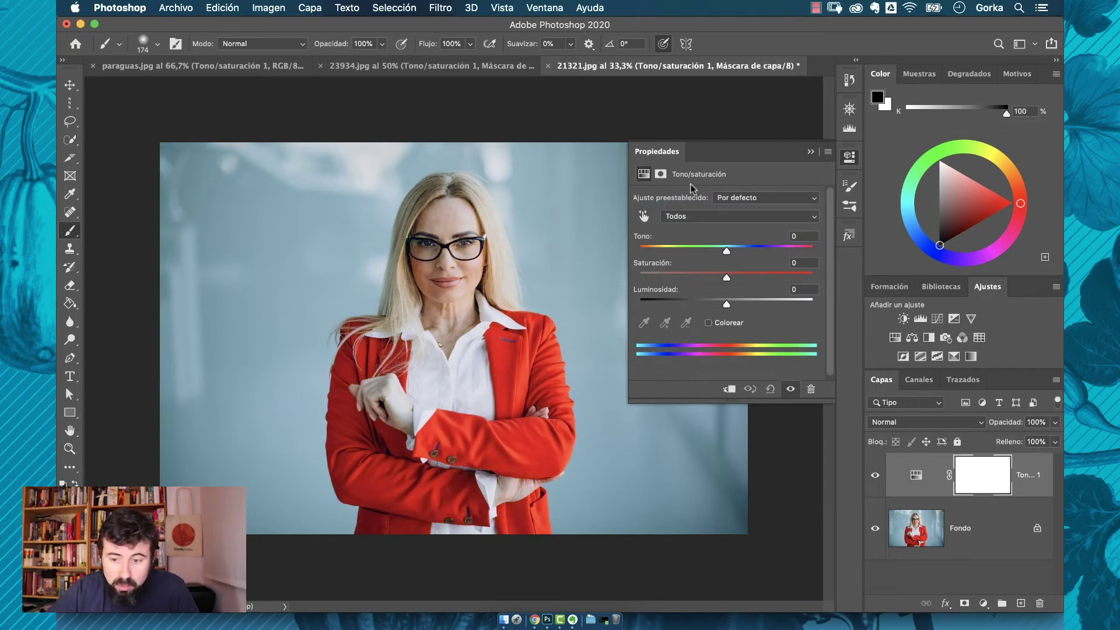
pyautogui.click(695, 224)
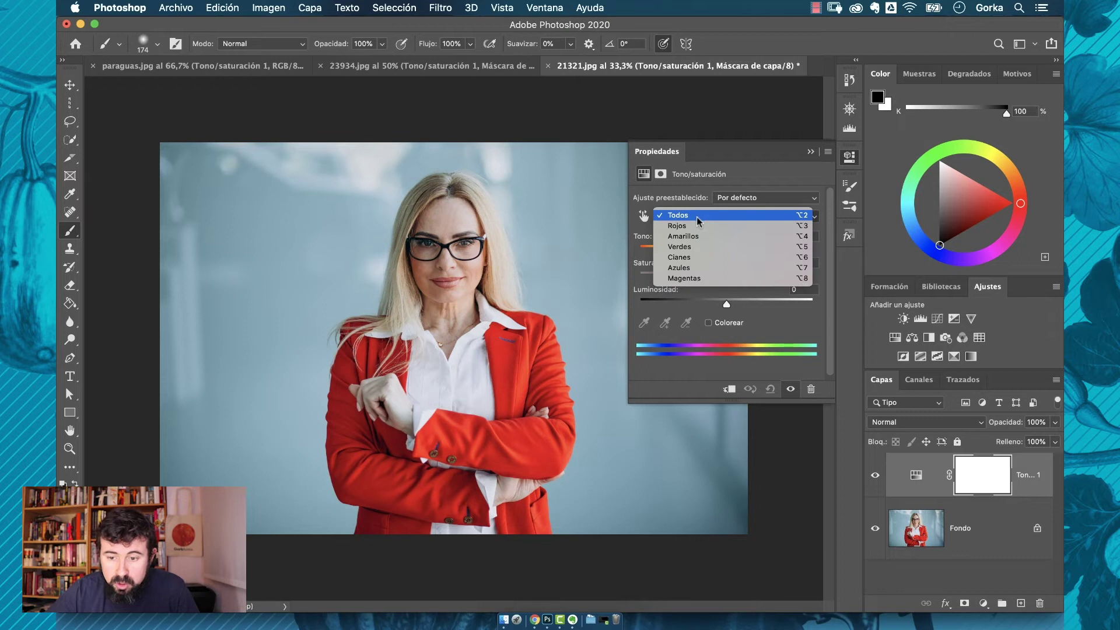
pyautogui.click(685, 186)
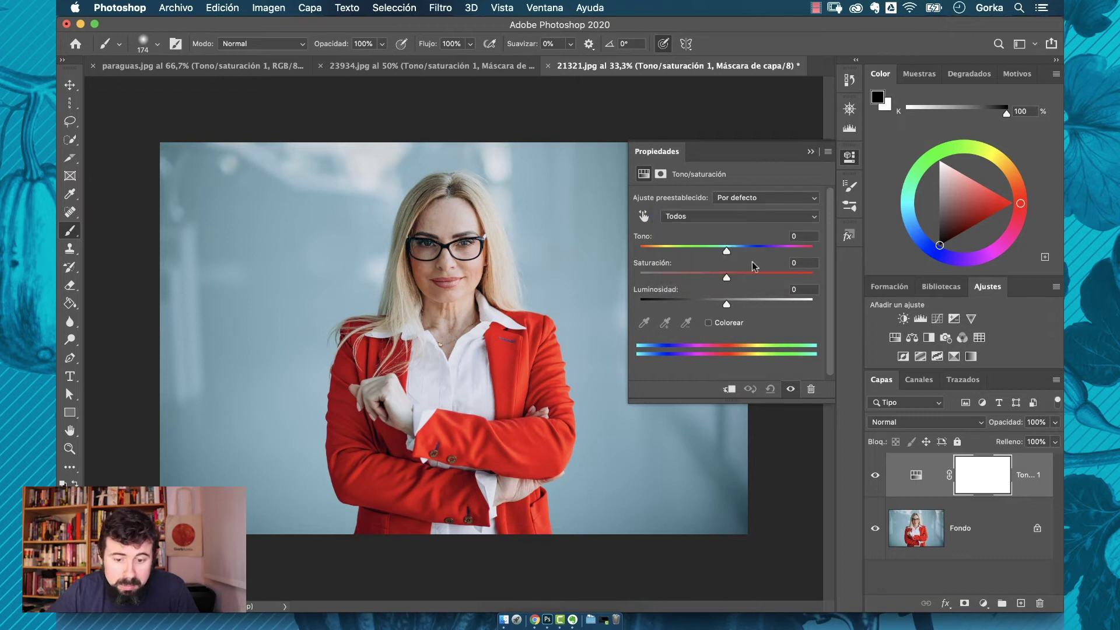
# Use the on-image adjustment tool on the red jacket to test its Saturación, undo that, and shift the Rojos Tono to green
pyautogui.click(644, 217)
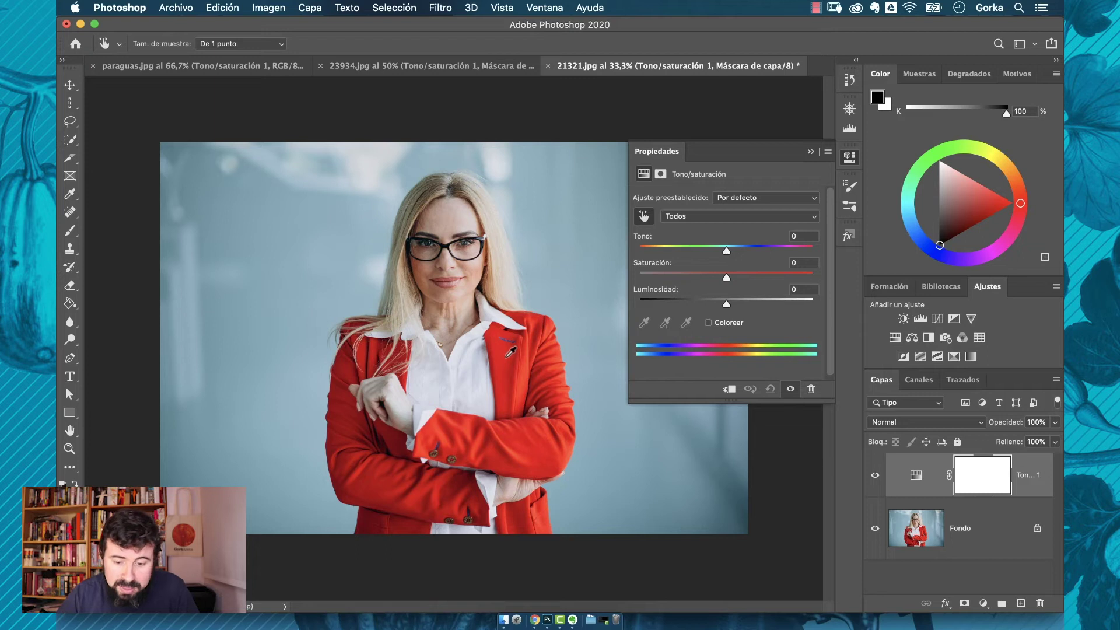
pyautogui.moveTo(508, 356); pyautogui.dragTo(515, 366)
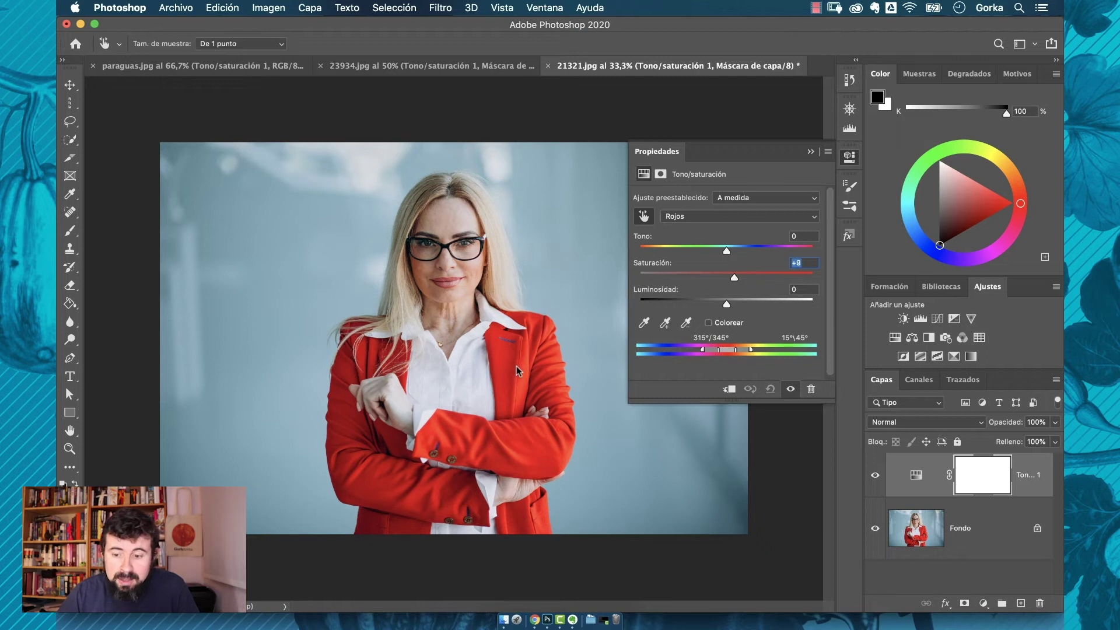
pyautogui.moveTo(517, 369); pyautogui.dragTo(436, 383)
pyautogui.press('super+z')
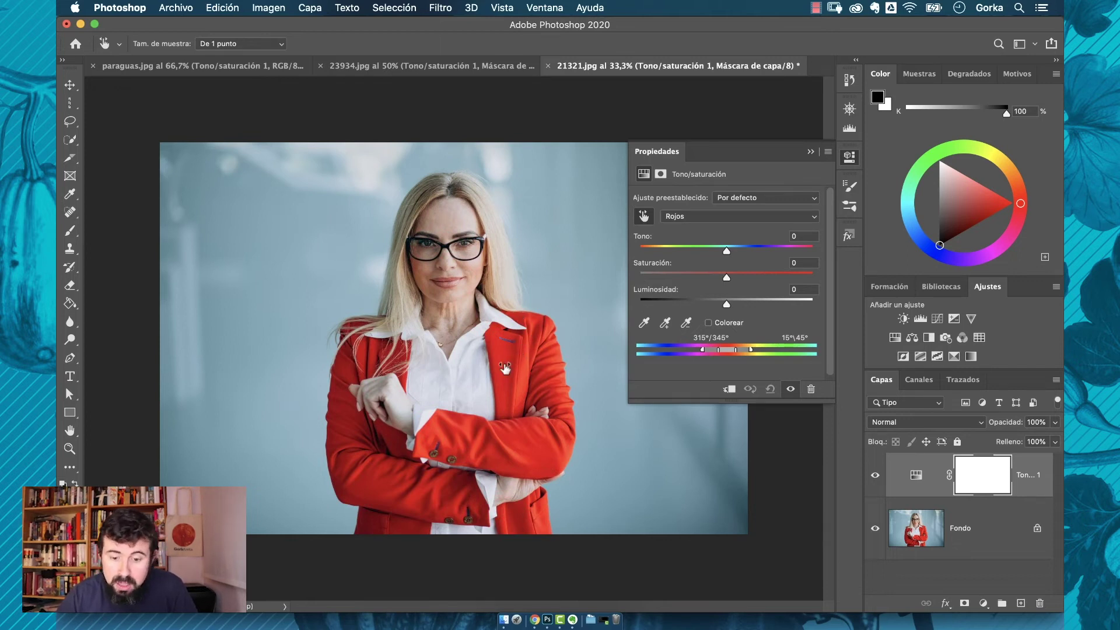
pyautogui.moveTo(505, 367); pyautogui.dragTo(580, 373)
# Paint black on the adjustment's mask over the face, neck and hands, refining the hands with a 33 px brush, to restore the skin colour
pyautogui.click(983, 474)
pyautogui.press('b')
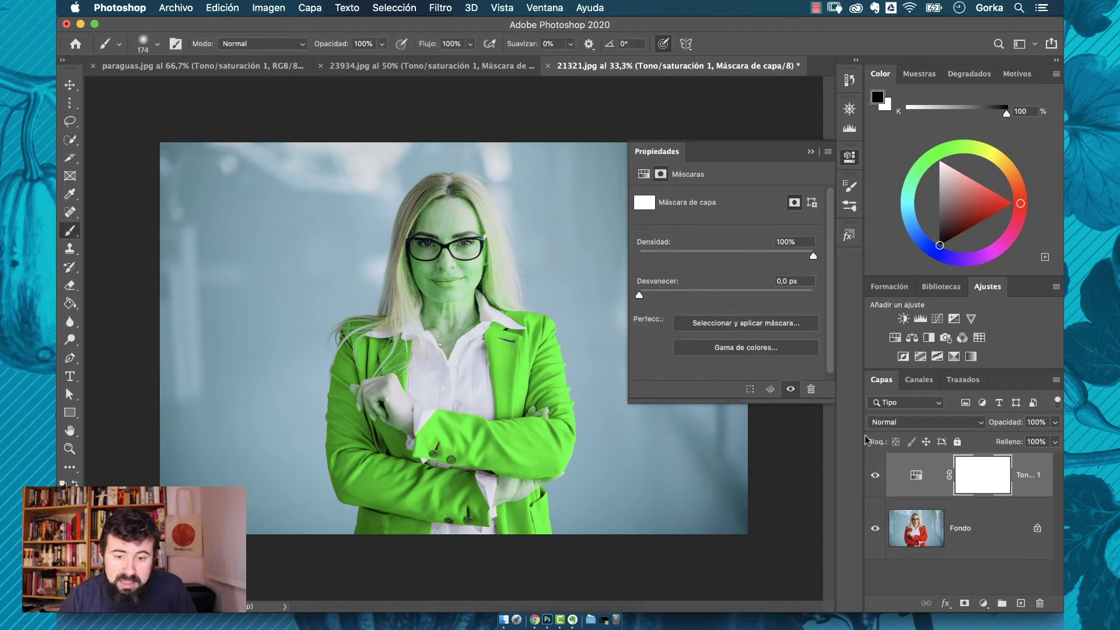
pyautogui.moveTo(458, 216)
pyautogui.mouseDown()
pyautogui.moveTo(423, 228)
pyautogui.moveTo(412, 260)
pyautogui.moveTo(444, 255)
pyautogui.moveTo(429, 309)
pyautogui.moveTo(443, 350)
pyautogui.moveTo(455, 269)
pyautogui.moveTo(470, 318)
pyautogui.moveTo(487, 248)
pyautogui.mouseUp()
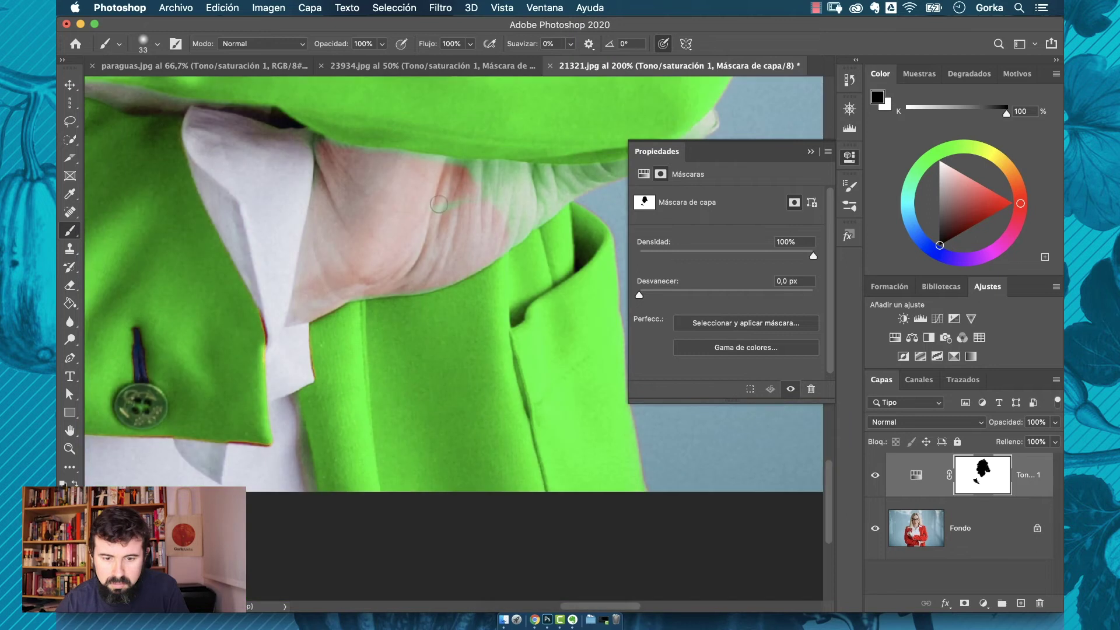
pyautogui.press('super+minus')
pyautogui.press('super+minus')
pyautogui.press('super+minus')
pyautogui.press('super+minus')
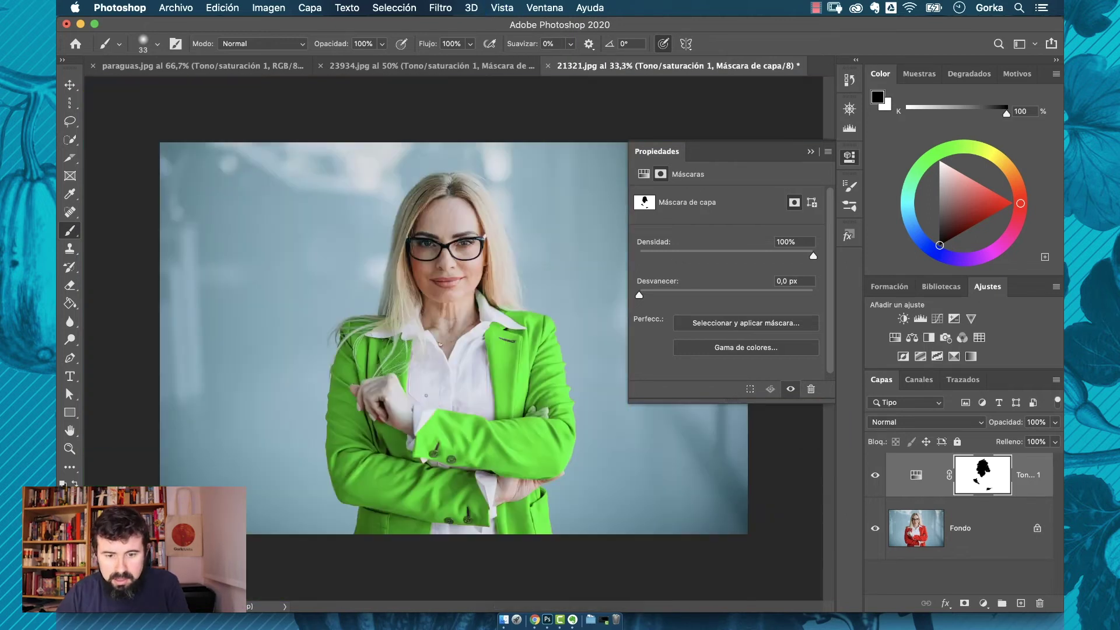
pyautogui.click(811, 151)
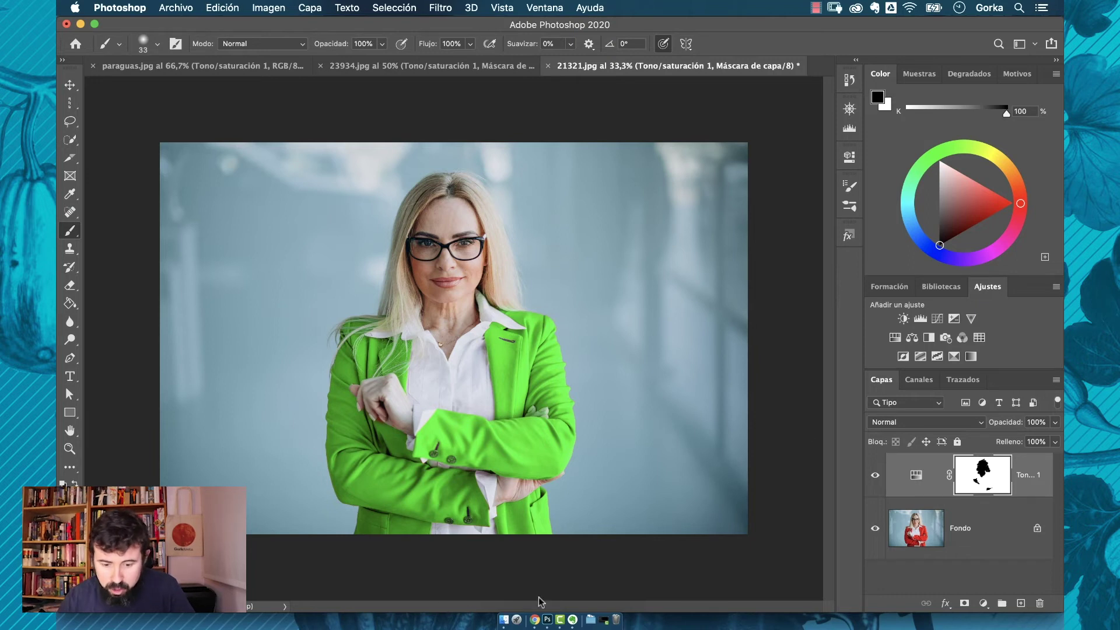
# Switch to Chrome for the sunglasses photo, and open fashion-sunglasses-woman-girl-46244.jpg in Photoshop
pyautogui.click(535, 623)
pyautogui.click(887, 169)
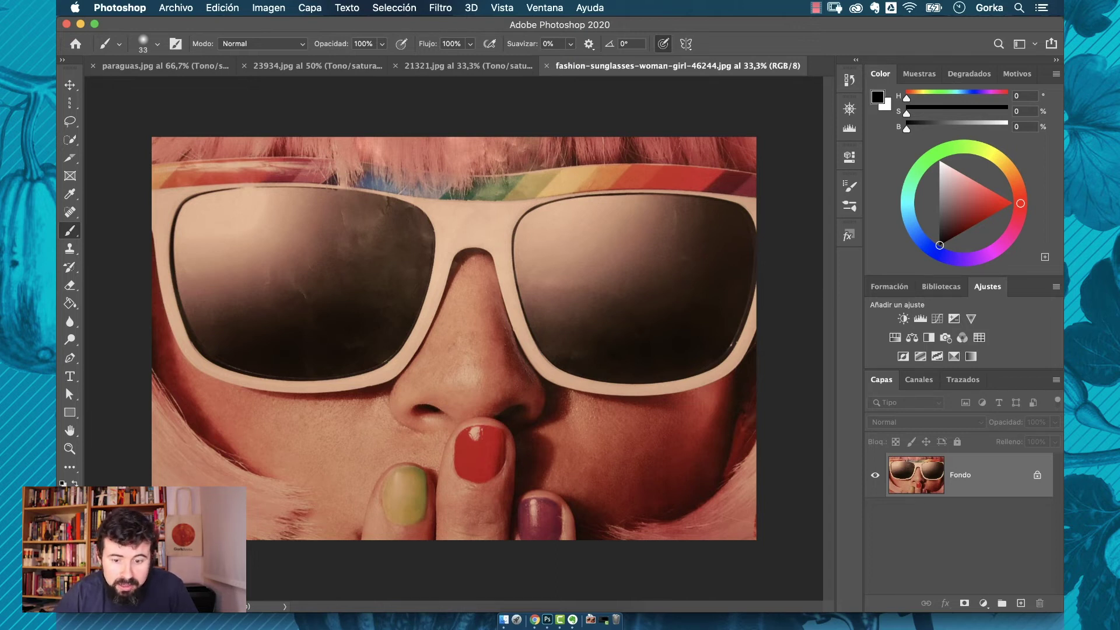
# Try the Color automático correction on the sunglasses photo, and undo it
pyautogui.click(267, 7)
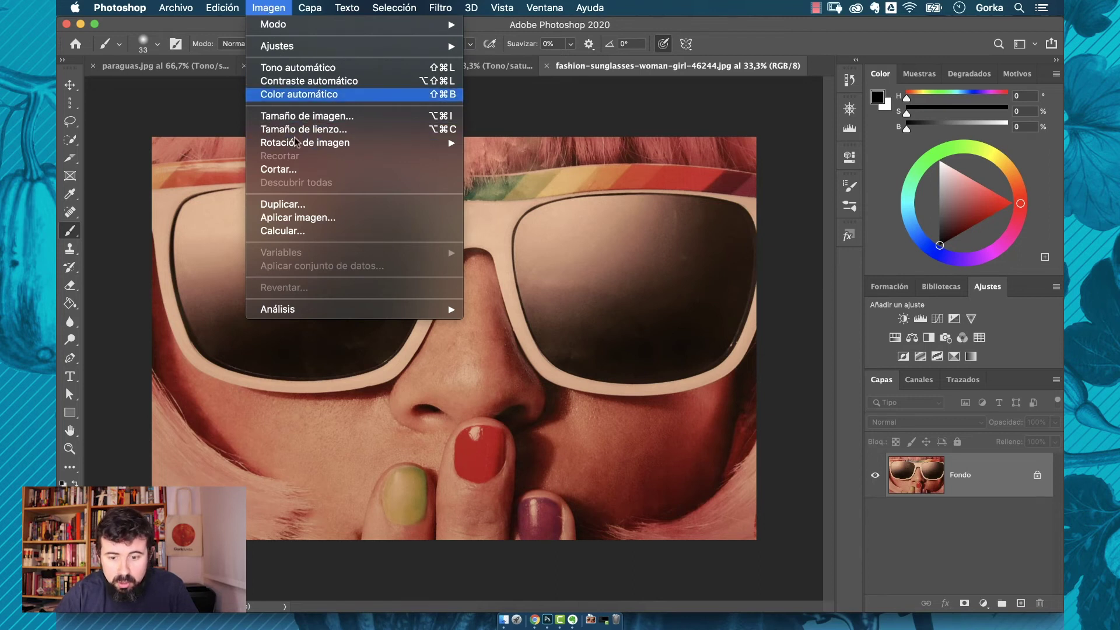
pyautogui.click(299, 94)
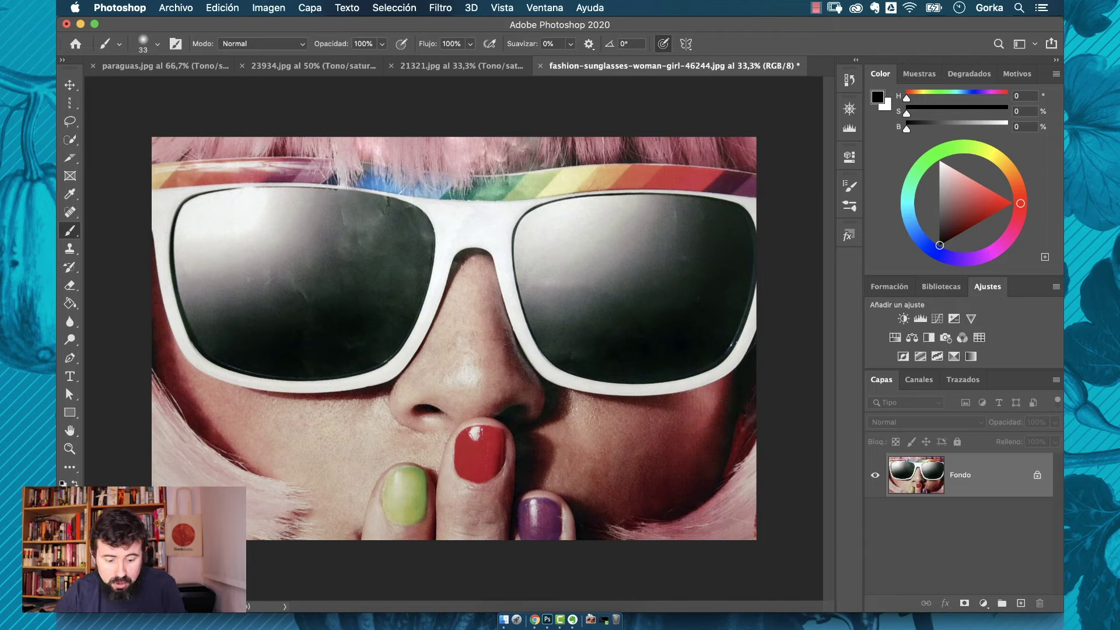
pyautogui.press('super+z')
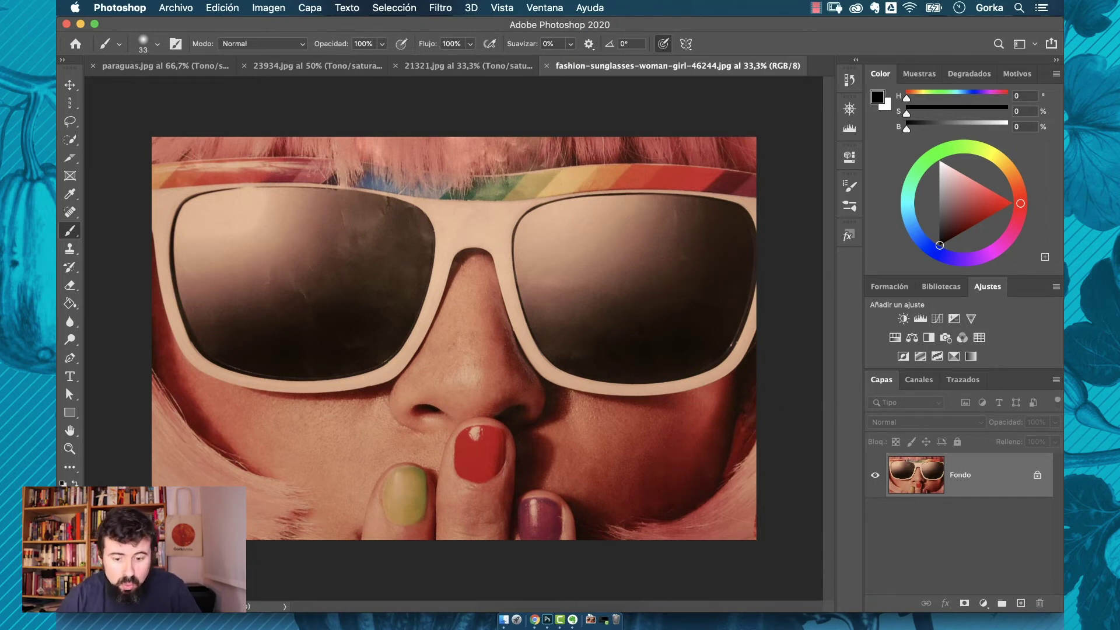
pyautogui.click(267, 8)
pyautogui.moveTo(350, 47)
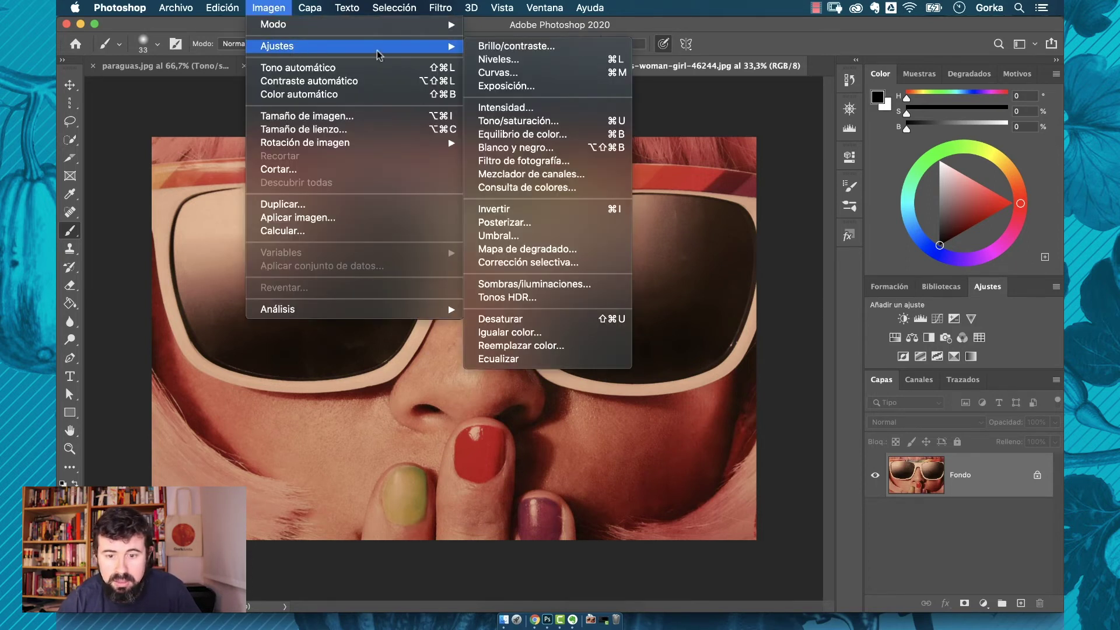
pyautogui.click(519, 136)
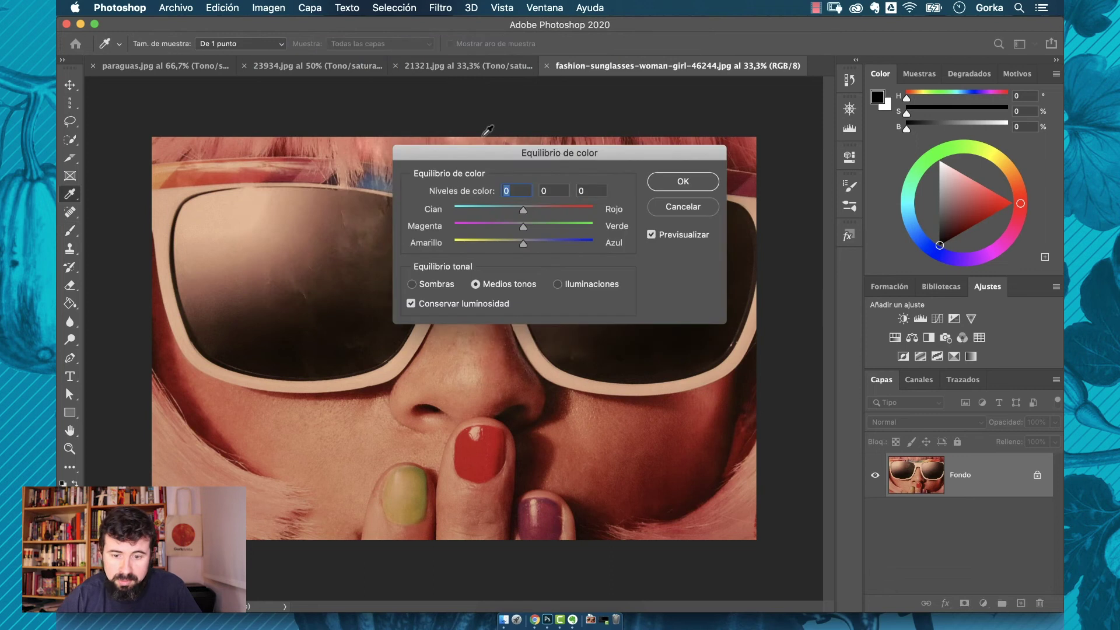
pyautogui.click(683, 207)
pyautogui.press('b')
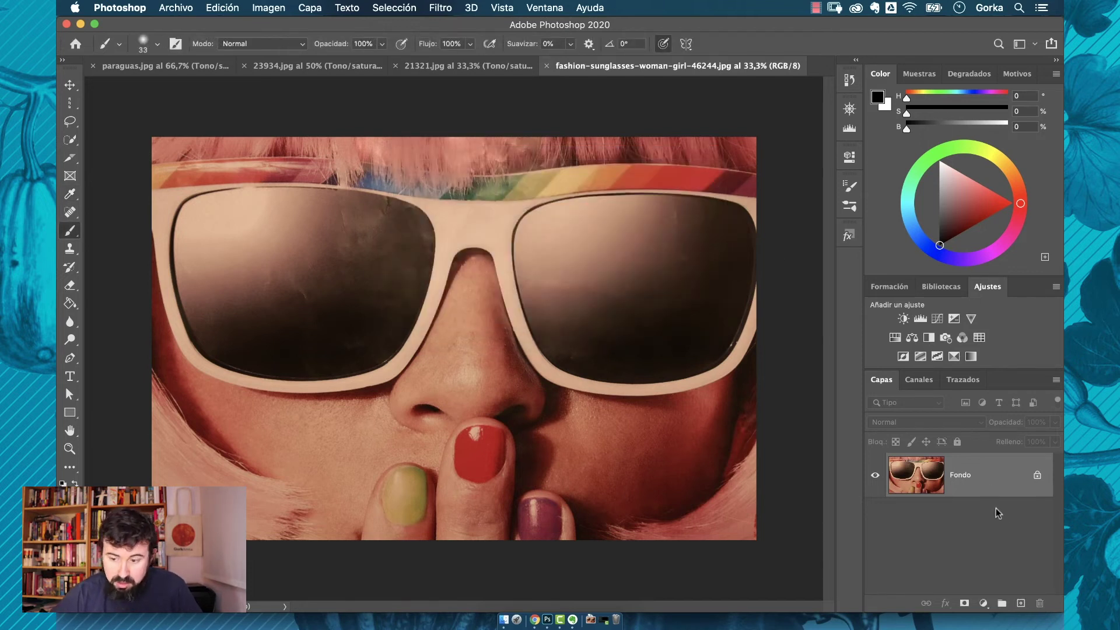
# Add an Equilibrio de color adjustment layer above the sunglasses photo
pyautogui.click(984, 604)
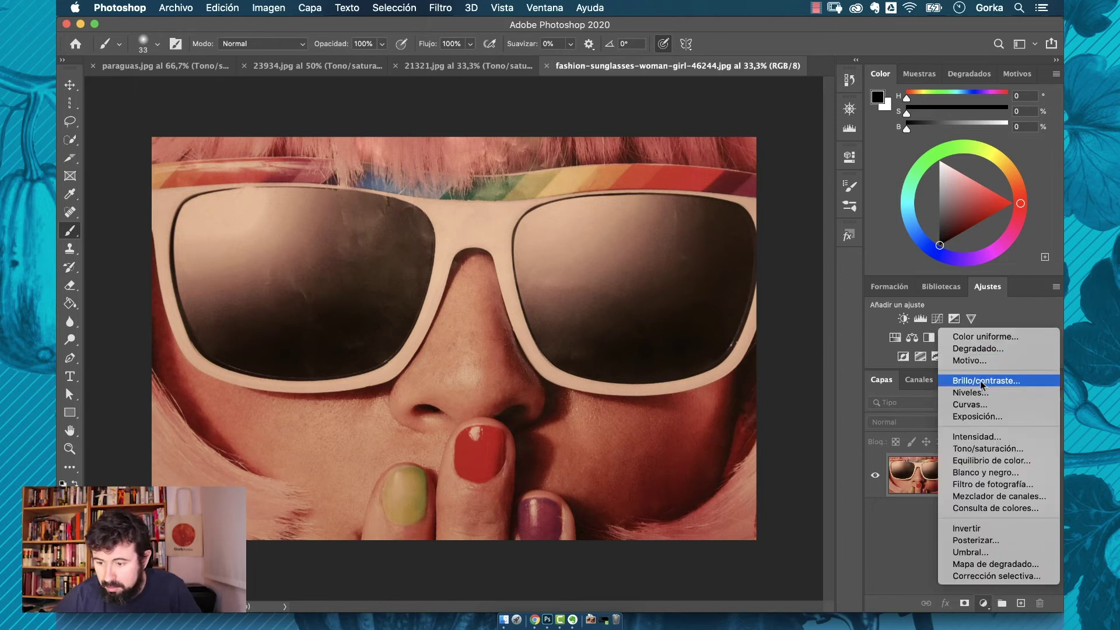
pyautogui.click(993, 461)
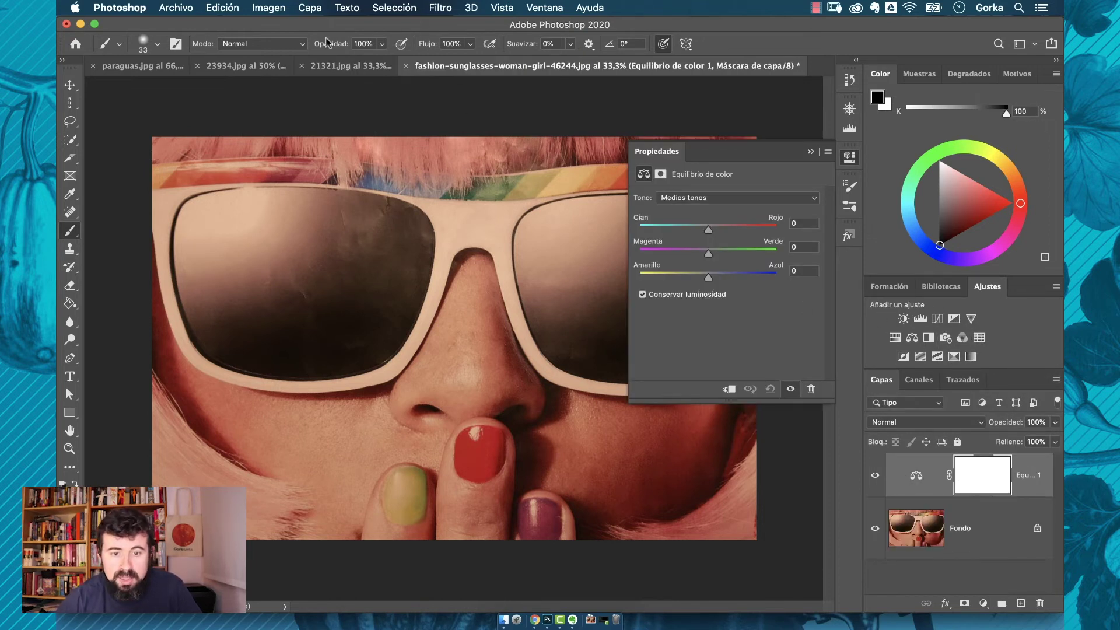
pyautogui.click(310, 7)
pyautogui.moveTo(370, 196)
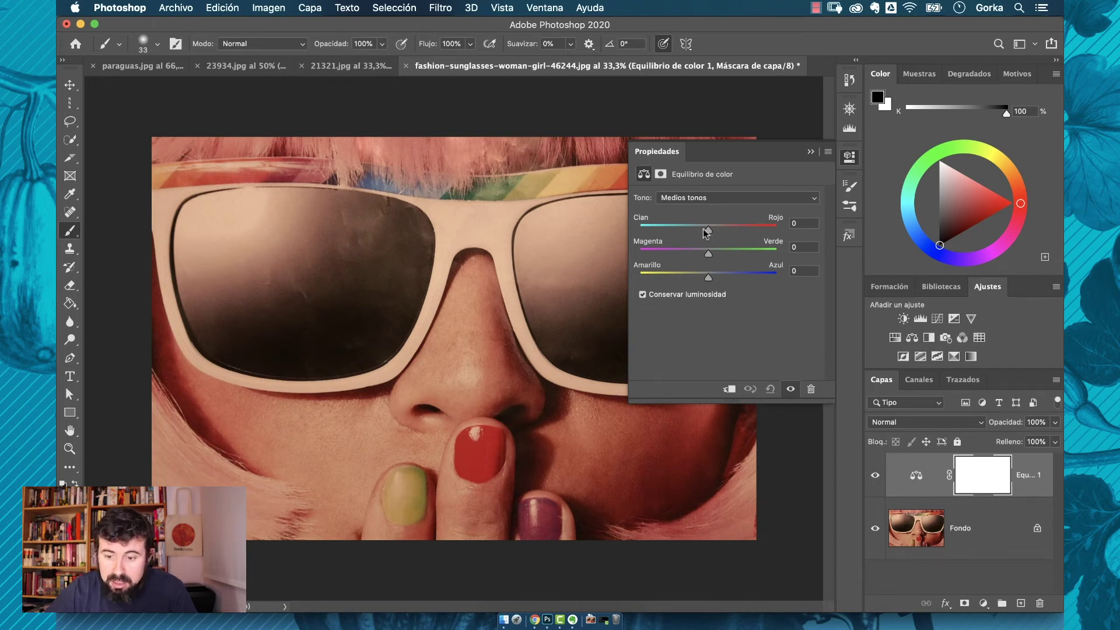
# Set the Medios tonos balance to Cian/Rojo -39, Magenta/Verde +9 and Amarillo/Azul +18, after testing Cian/Rojo at -42 and -100
pyautogui.moveTo(706, 231); pyautogui.dragTo(687, 229)
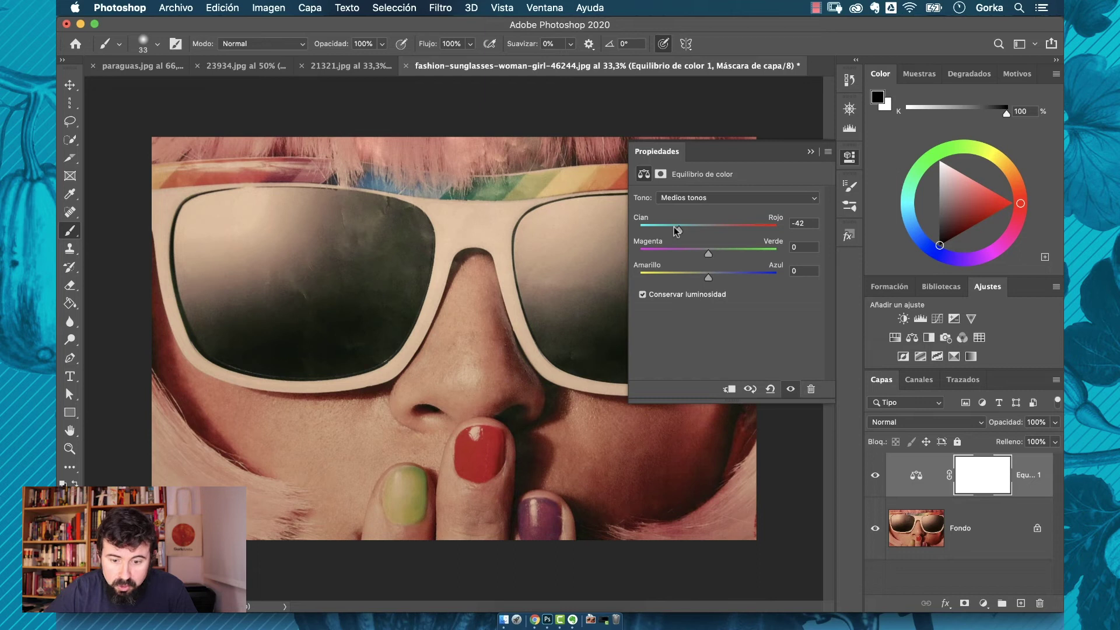
pyautogui.moveTo(676, 231); pyautogui.dragTo(642, 231)
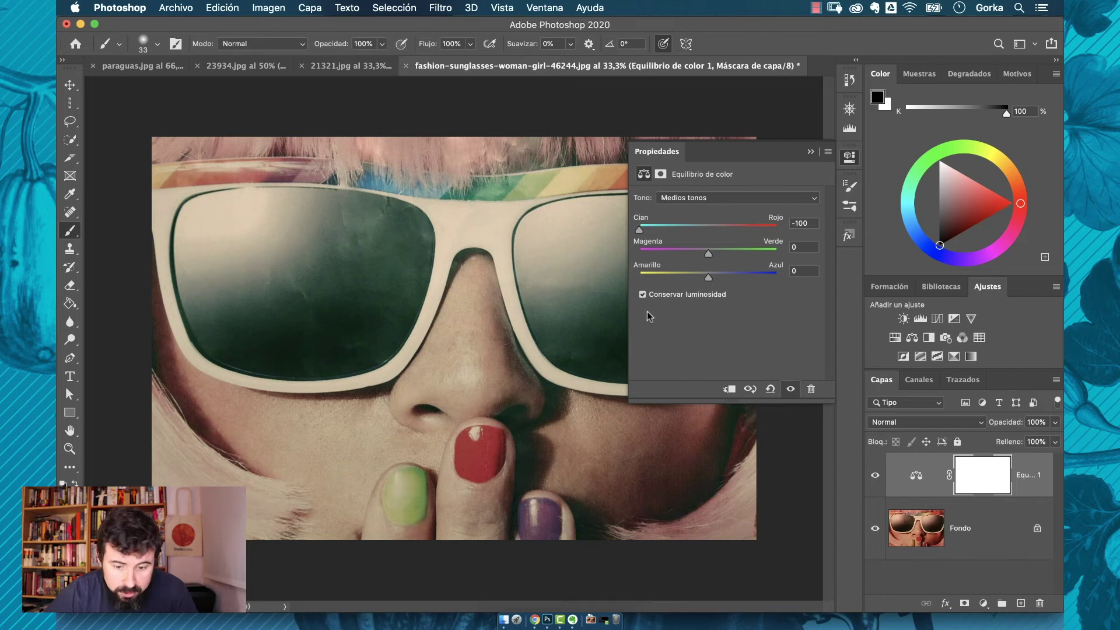
pyautogui.click(685, 228)
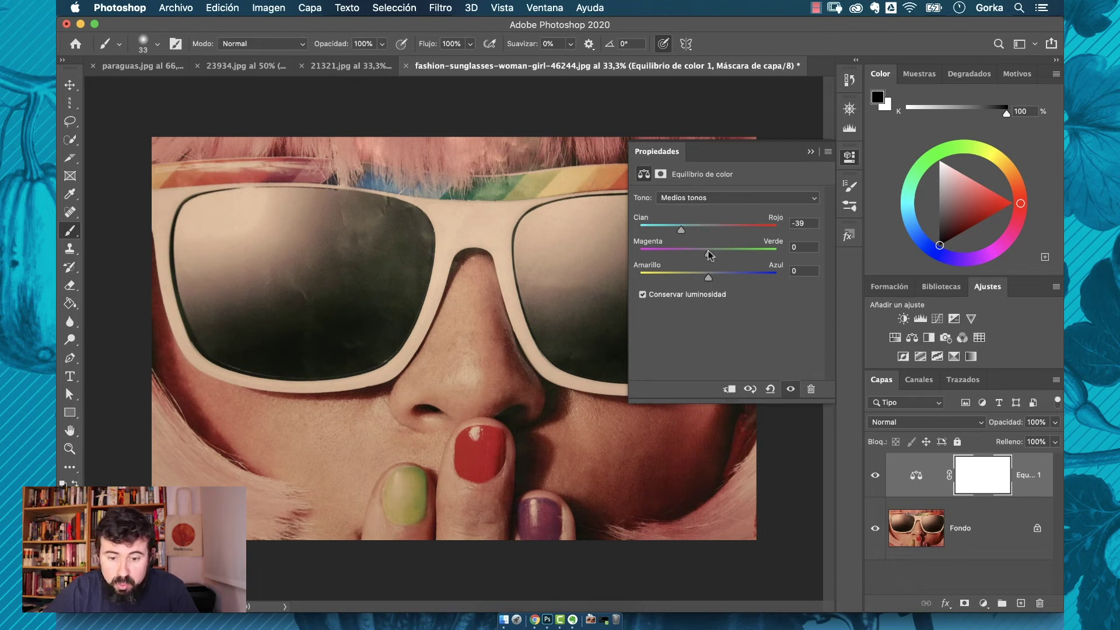
pyautogui.moveTo(708, 251); pyautogui.dragTo(722, 280)
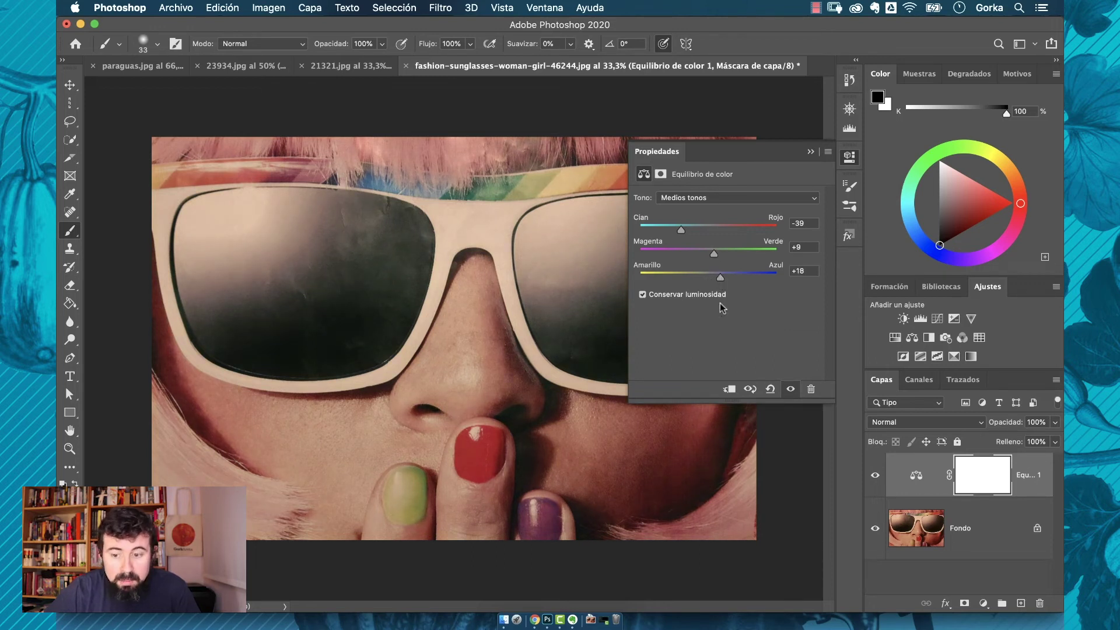
# Set the Iluminaciones balance to Cian/Rojo -22, Magenta/Verde +5 and Amarillo/Azul +17
pyautogui.click(703, 198)
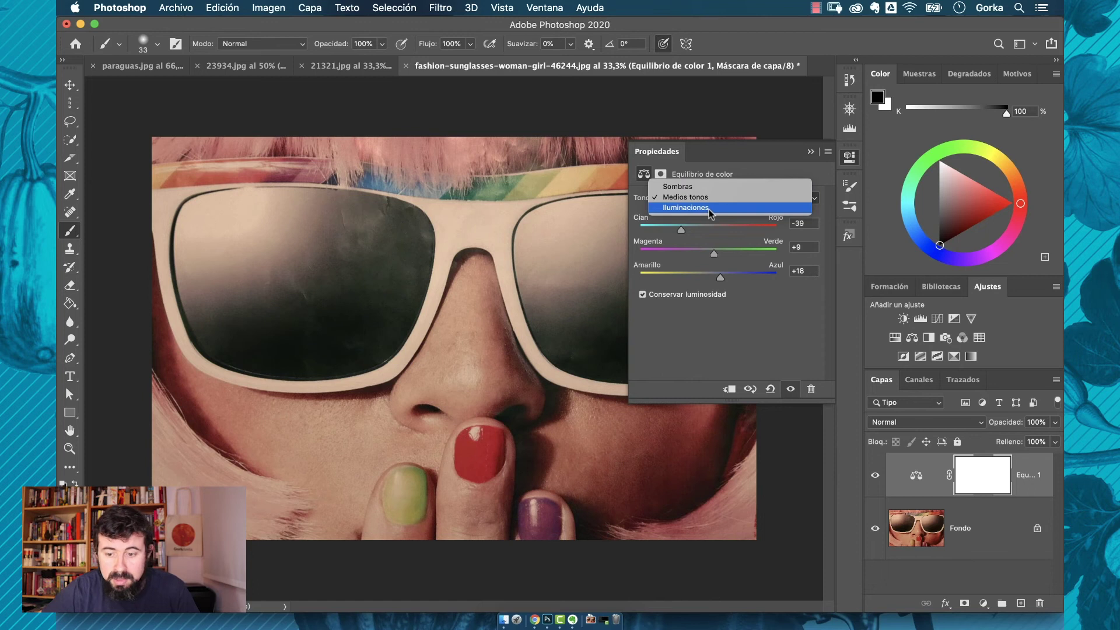
pyautogui.click(715, 209)
pyautogui.moveTo(709, 230); pyautogui.dragTo(712, 253)
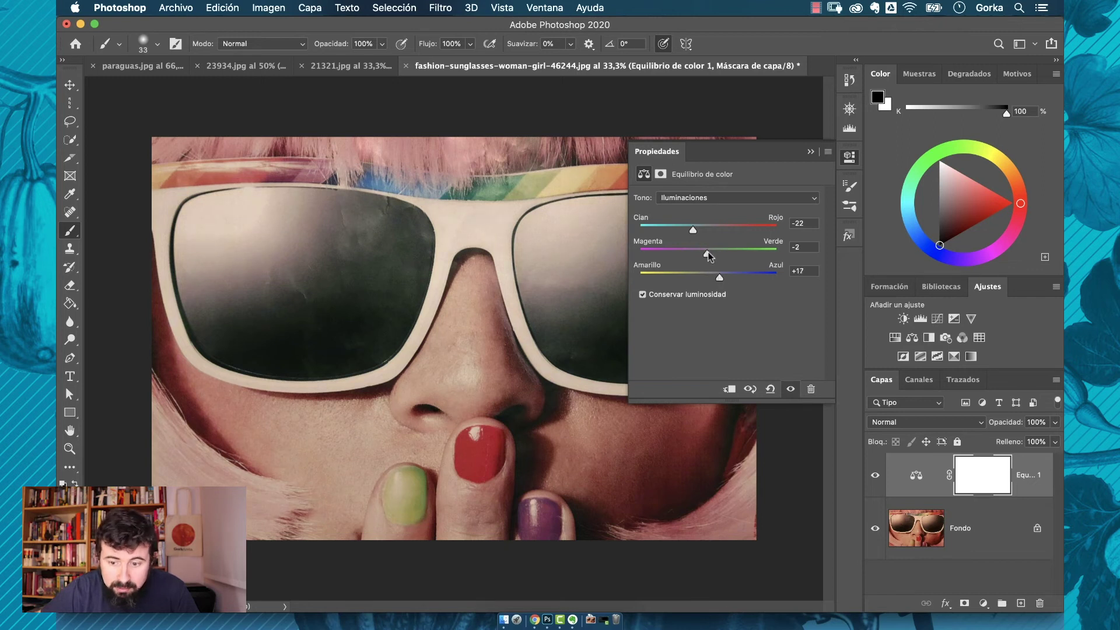
# Set the Sombras balance to Cian/Rojo -12, Magenta/Verde +7 and Amarillo/Azul +12
pyautogui.click(703, 199)
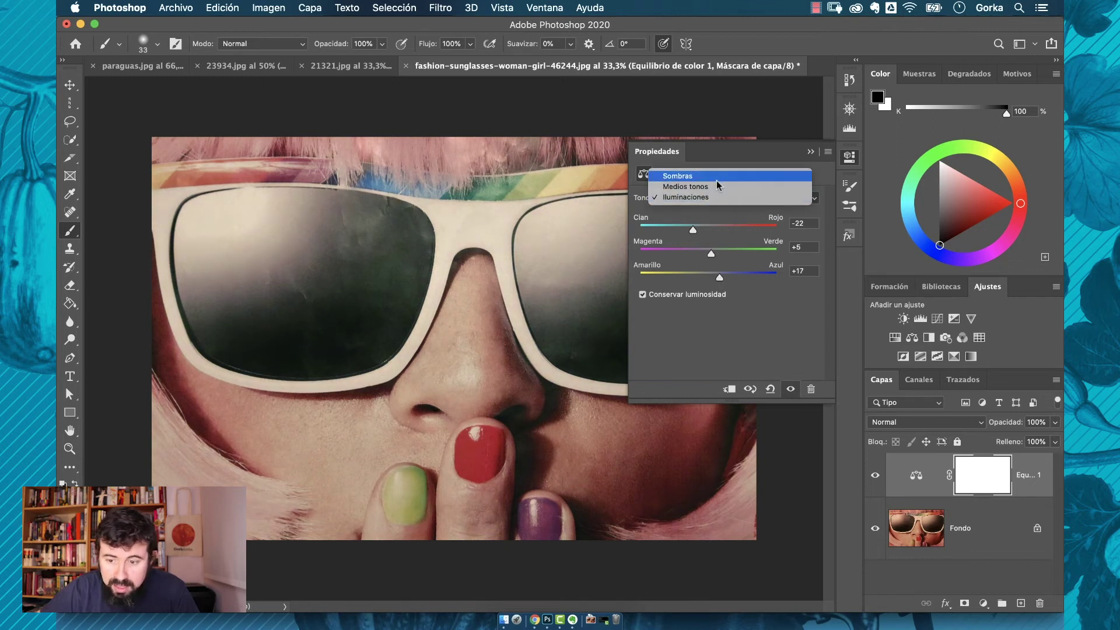
pyautogui.click(716, 177)
pyautogui.moveTo(712, 276); pyautogui.dragTo(706, 229)
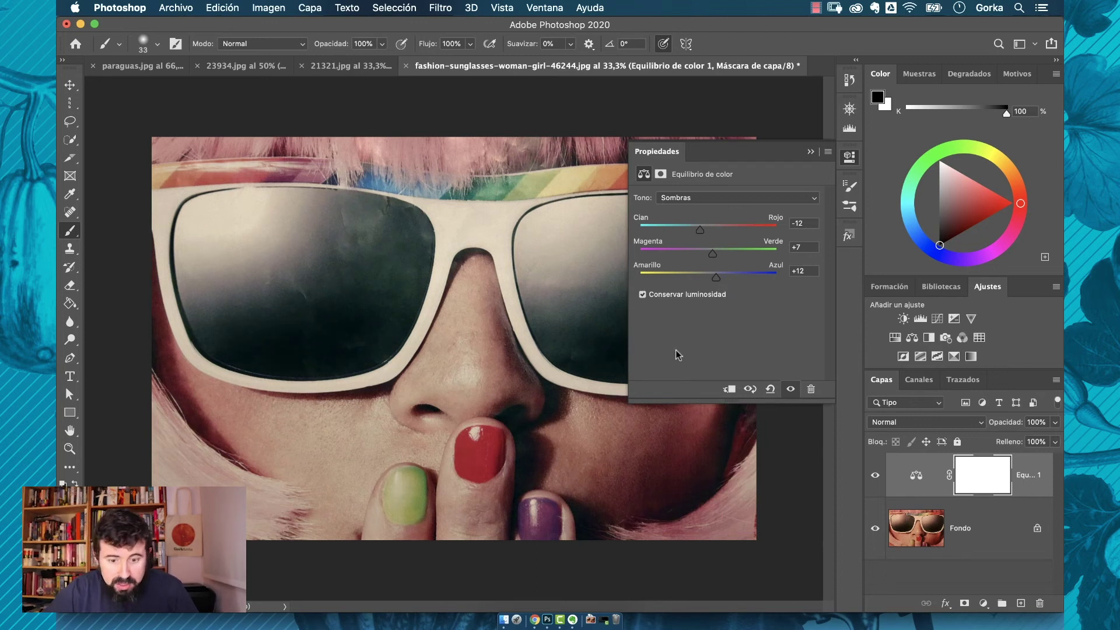
# Toggle the Equilibrio de color layer's visibility to compare the sunglasses photo before and after the correction
pyautogui.click(875, 476)
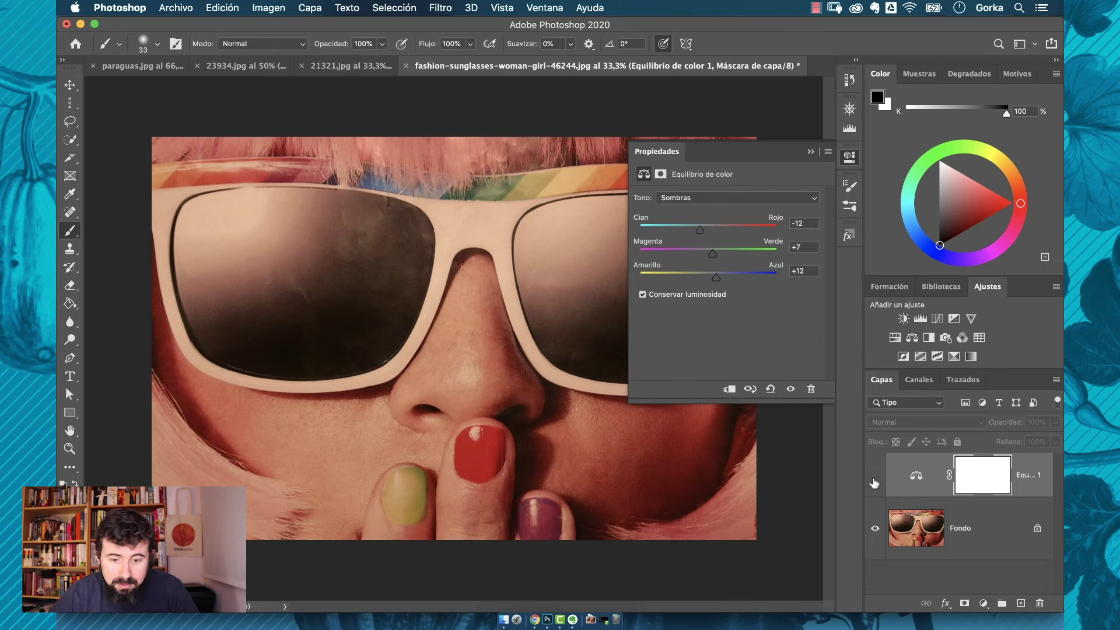
pyautogui.click(875, 479)
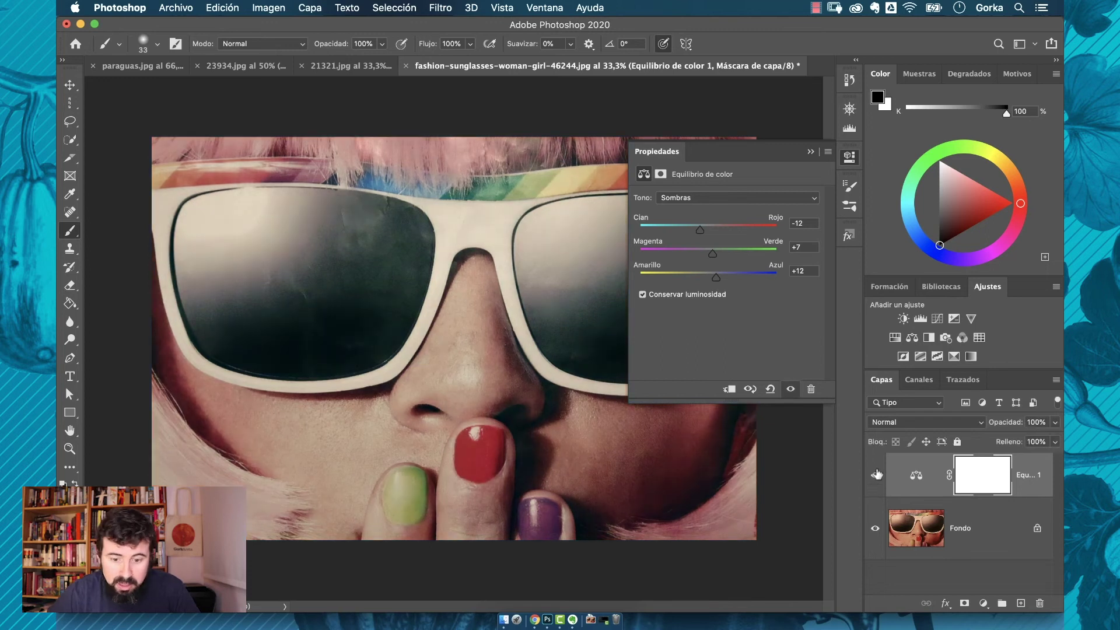
pyautogui.click(878, 473)
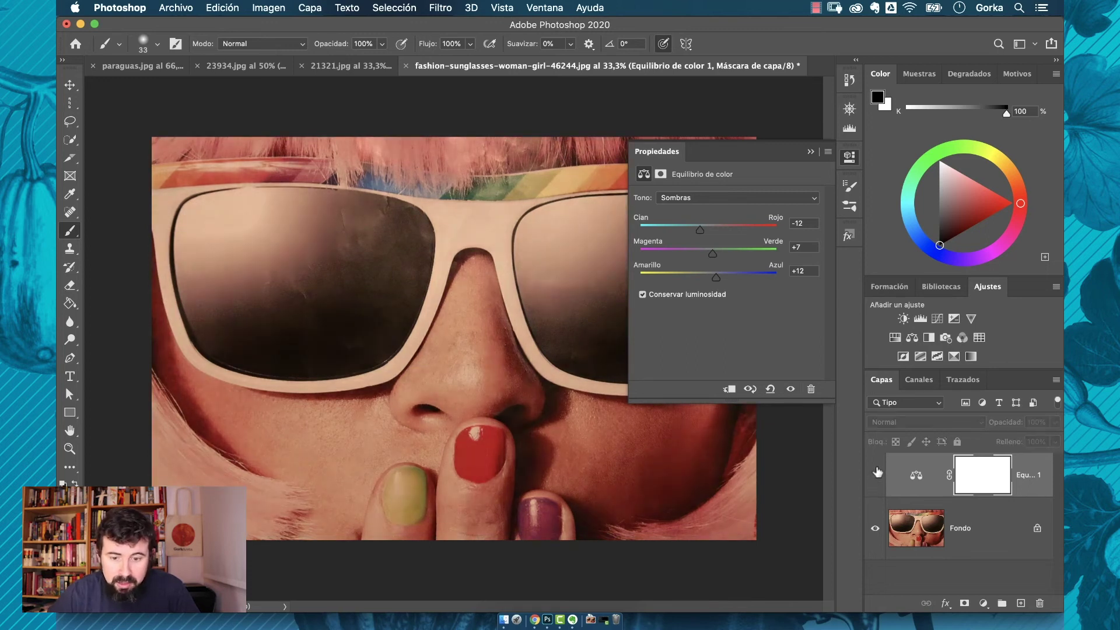
pyautogui.click(877, 474)
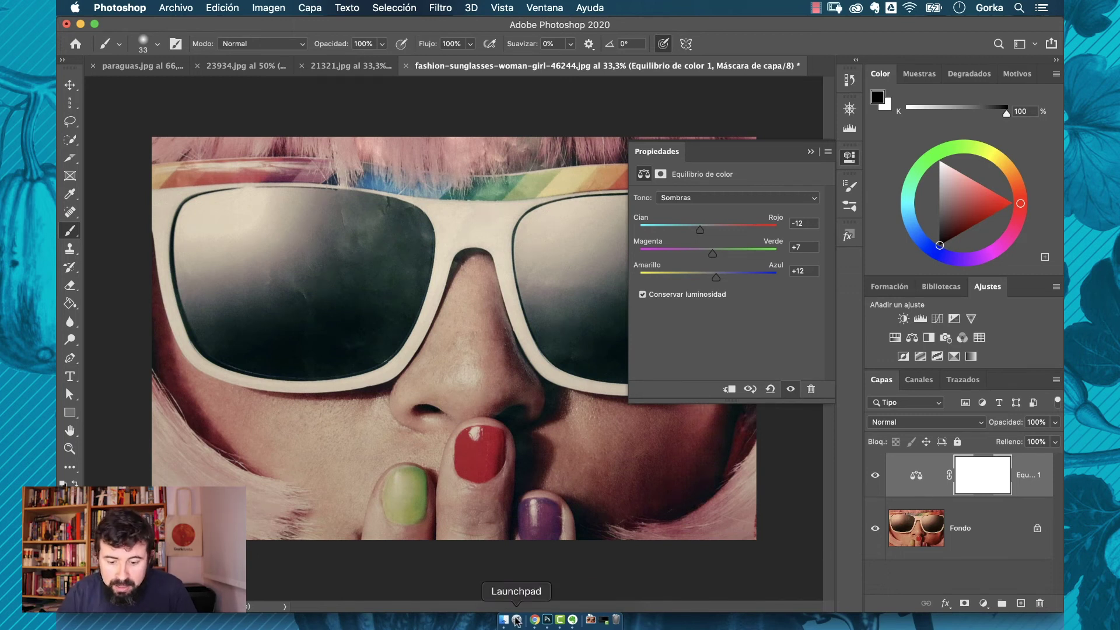
# Open back-view-of-a-woman-in-brown-dress-3866555.jpg in Photoshop, and compare it with the corrected sunglasses photo
pyautogui.click(529, 608)
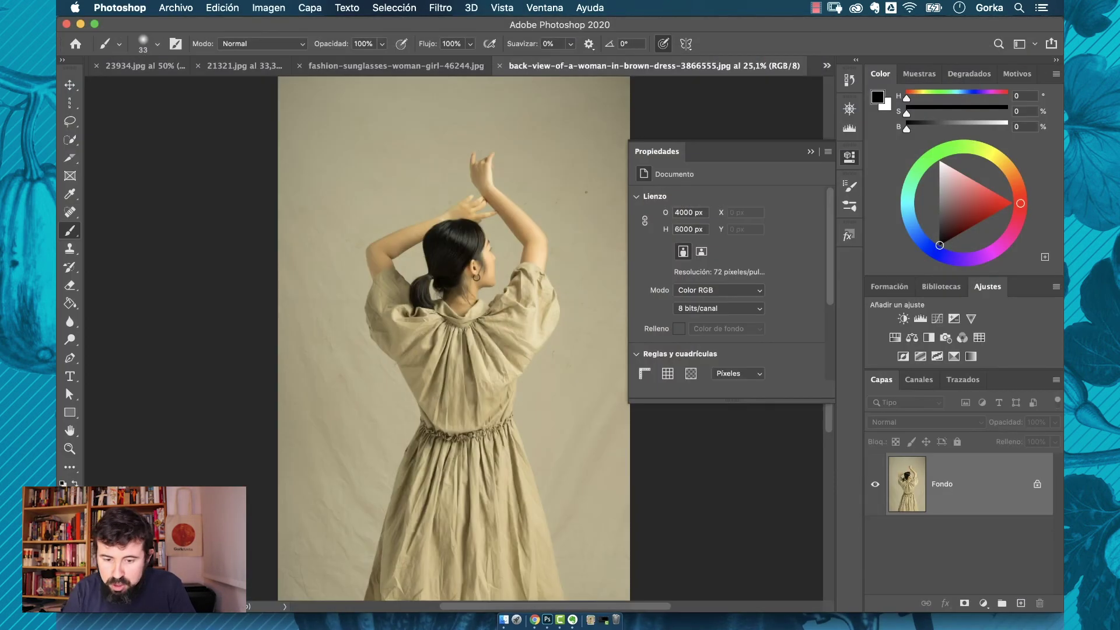
pyautogui.scroll(5, 586, 192)
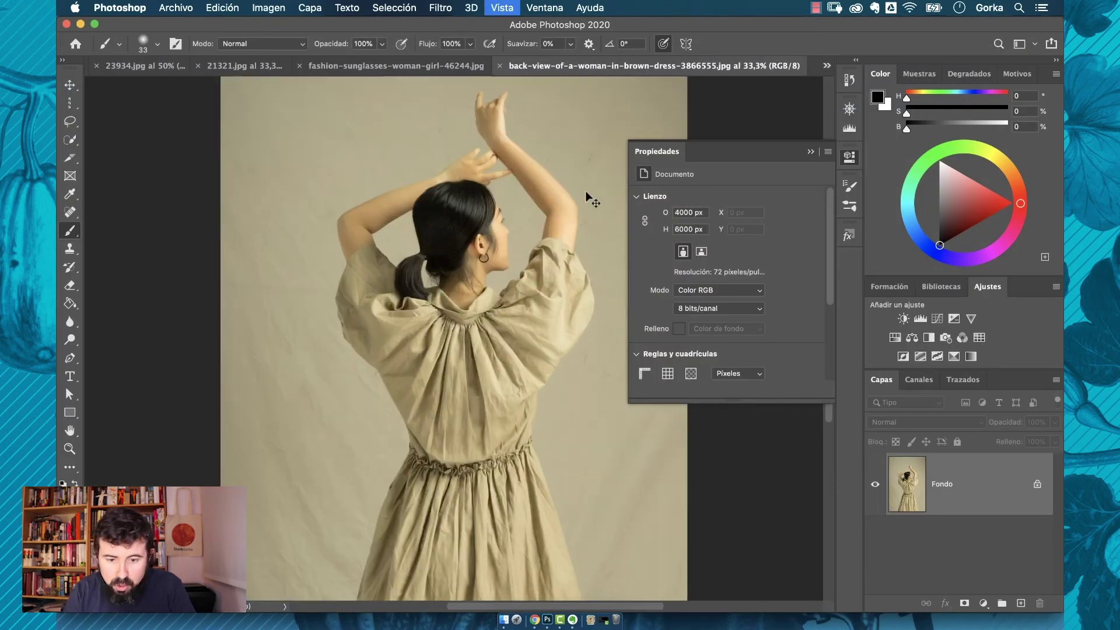
pyautogui.scroll(10, 586, 192)
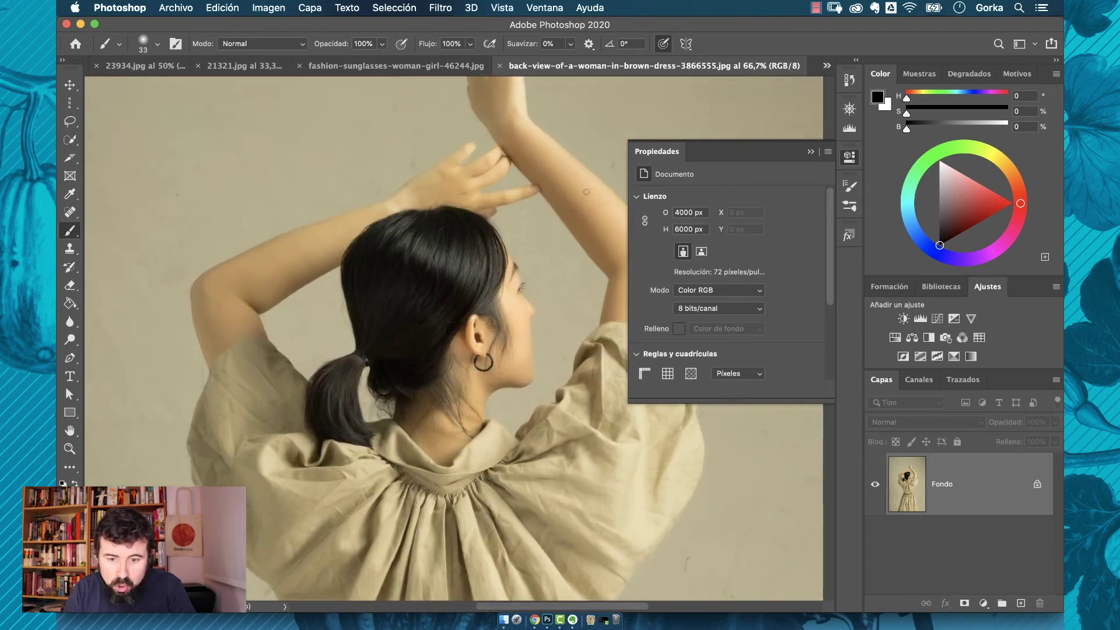
pyautogui.scroll(-5, 587, 192)
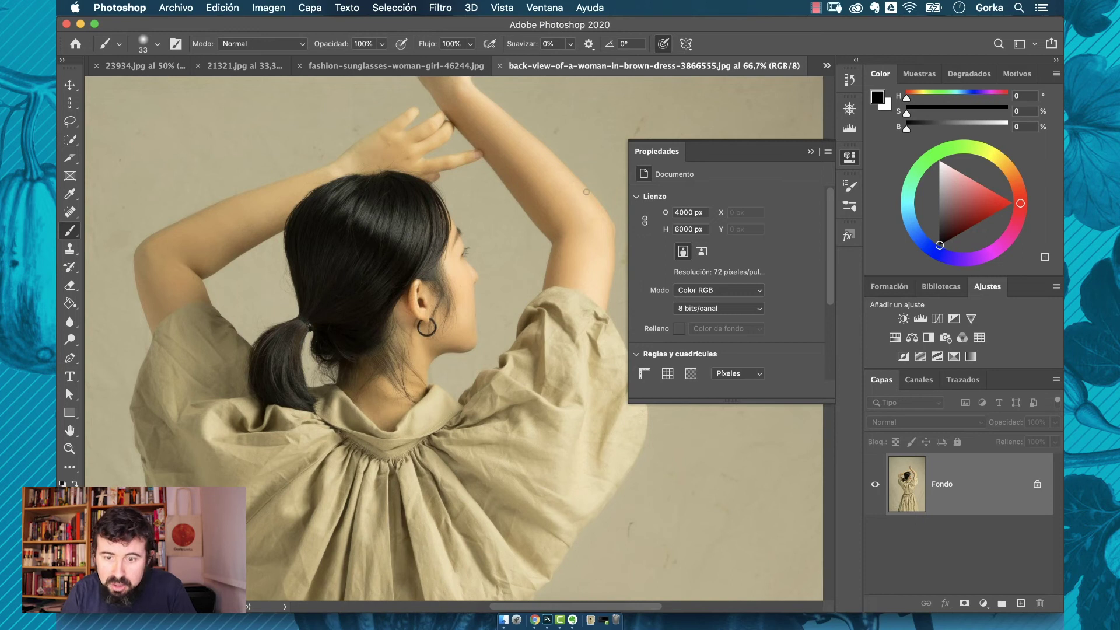
pyautogui.click(459, 67)
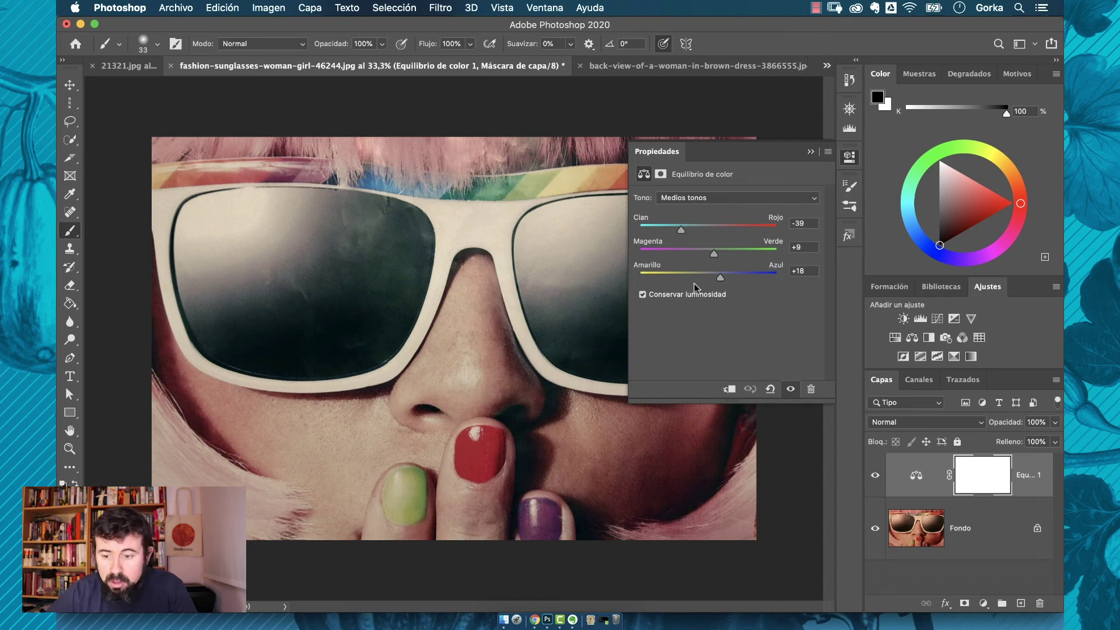
pyautogui.click(671, 64)
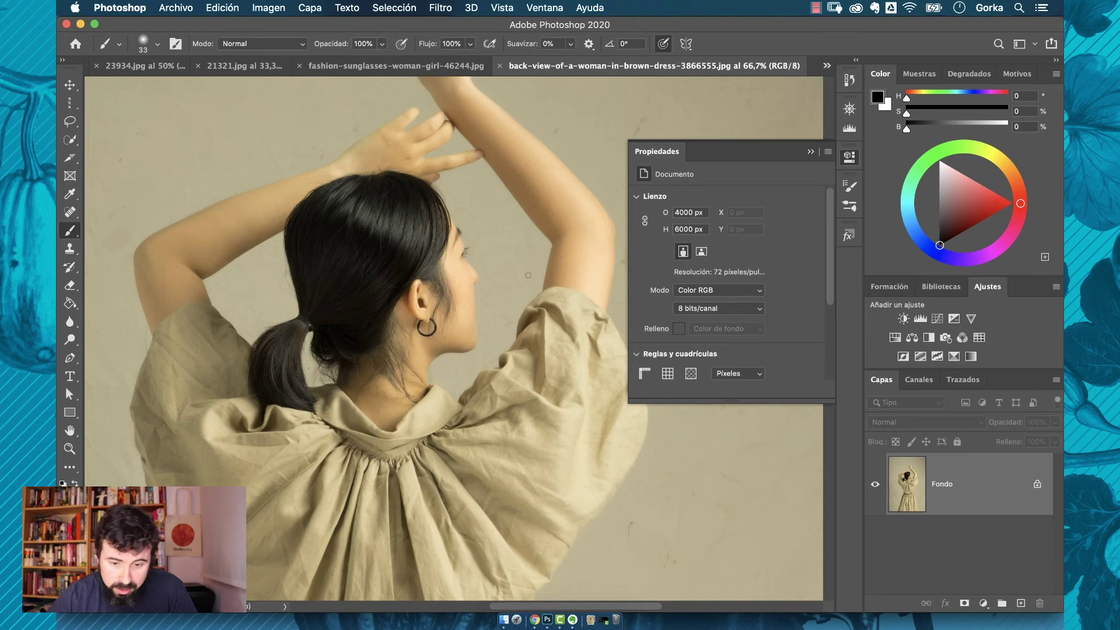
# Add a Filtro de fotografía adjustment layer above the photo of the woman in the brown dress
pyautogui.click(810, 152)
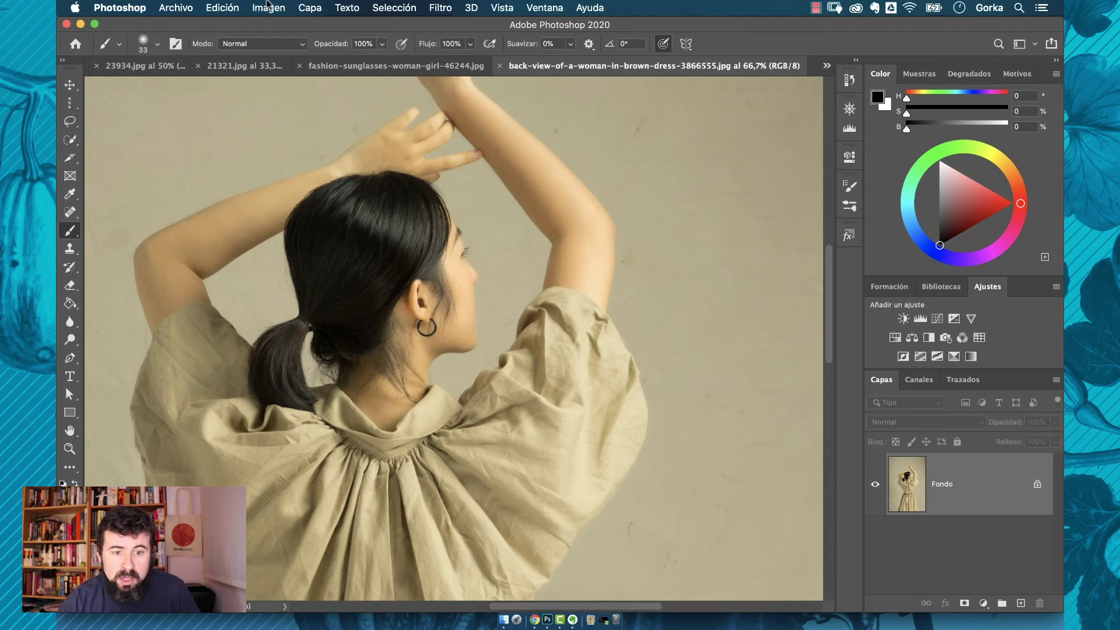
pyautogui.click(268, 6)
pyautogui.moveTo(283, 47)
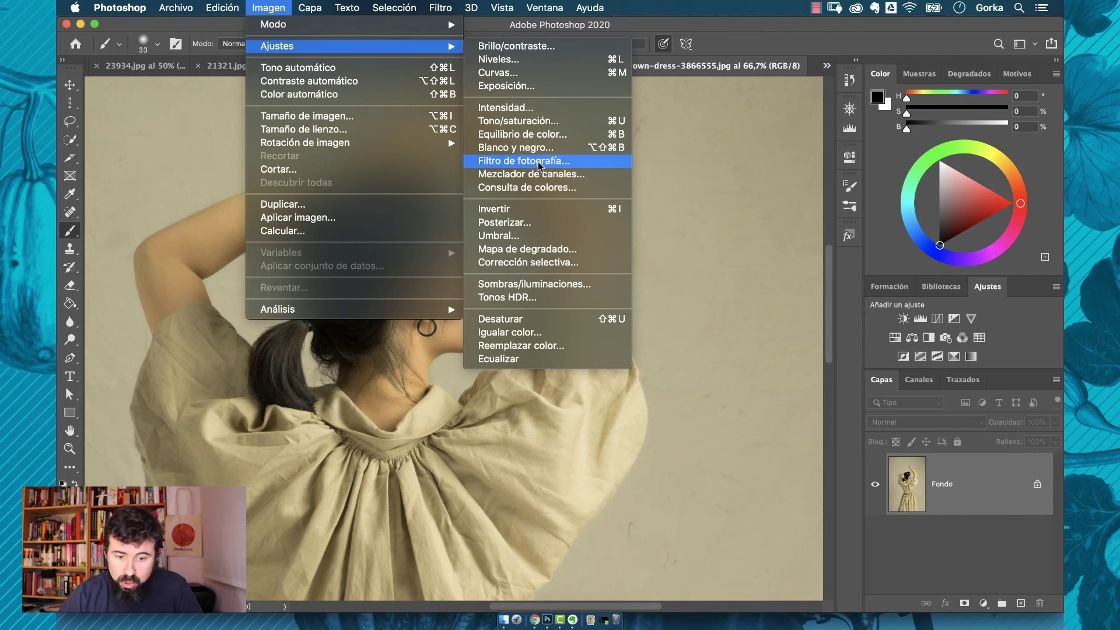
pyautogui.click(959, 343)
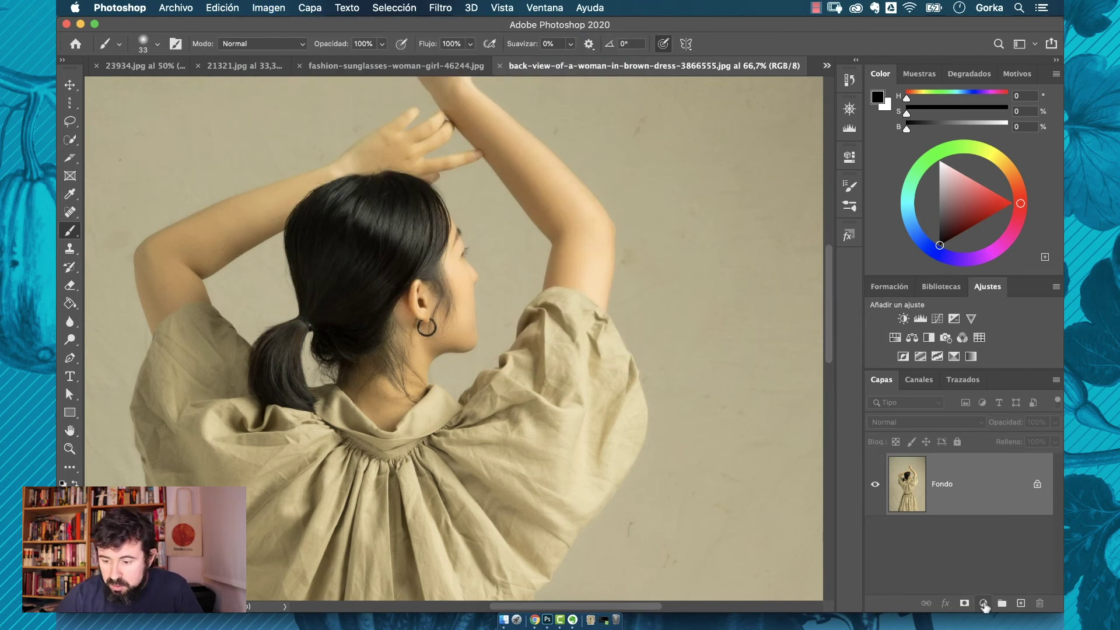
pyautogui.click(984, 604)
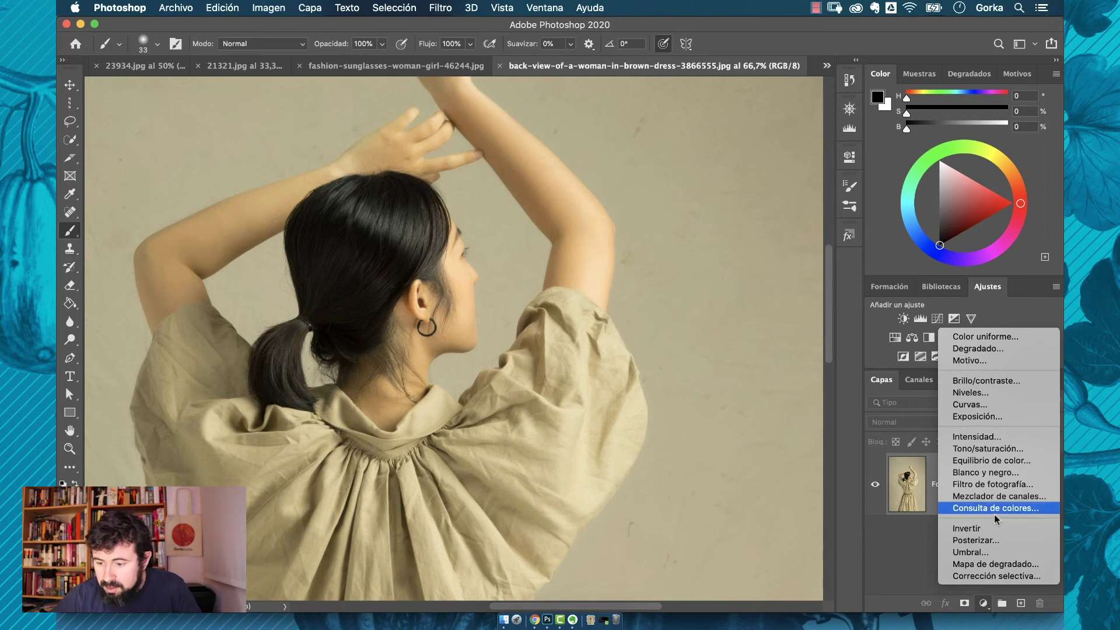
pyautogui.click(992, 484)
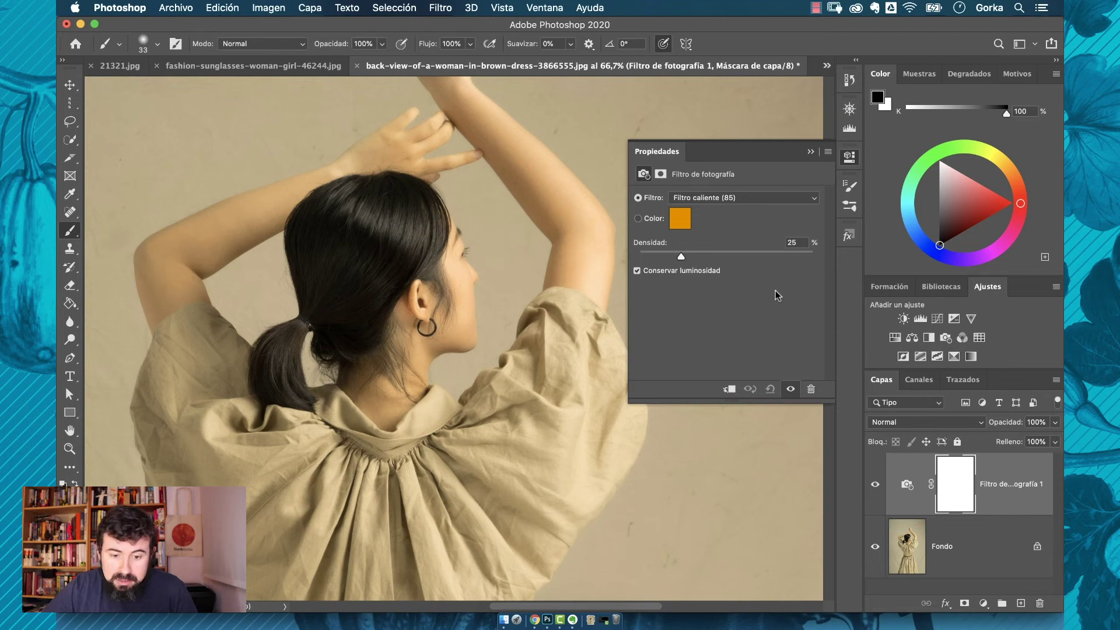
# Set the photo filter to Filtro frío (80), and toggle the layer's visibility to compare before and after
pyautogui.click(707, 198)
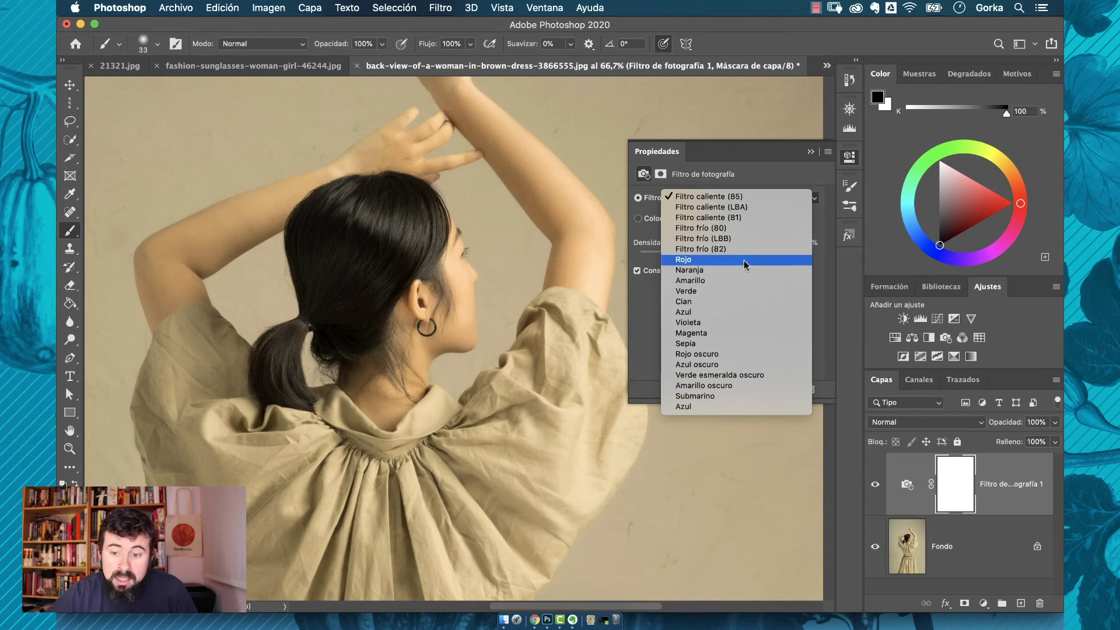
pyautogui.click(731, 231)
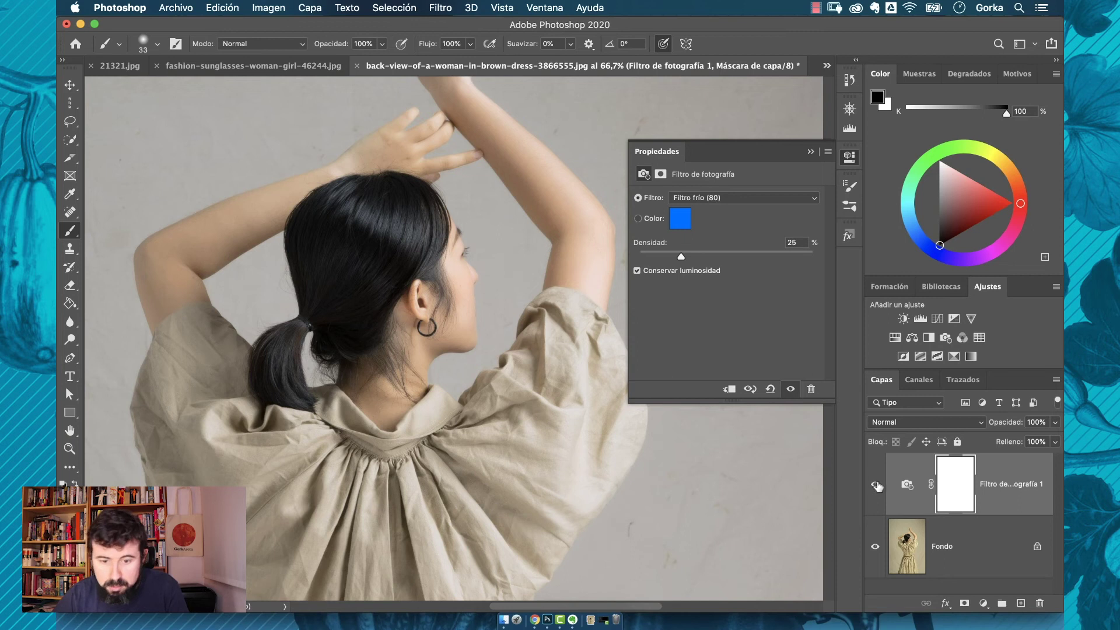
pyautogui.click(876, 483)
pyautogui.click(876, 484)
pyautogui.click(876, 484)
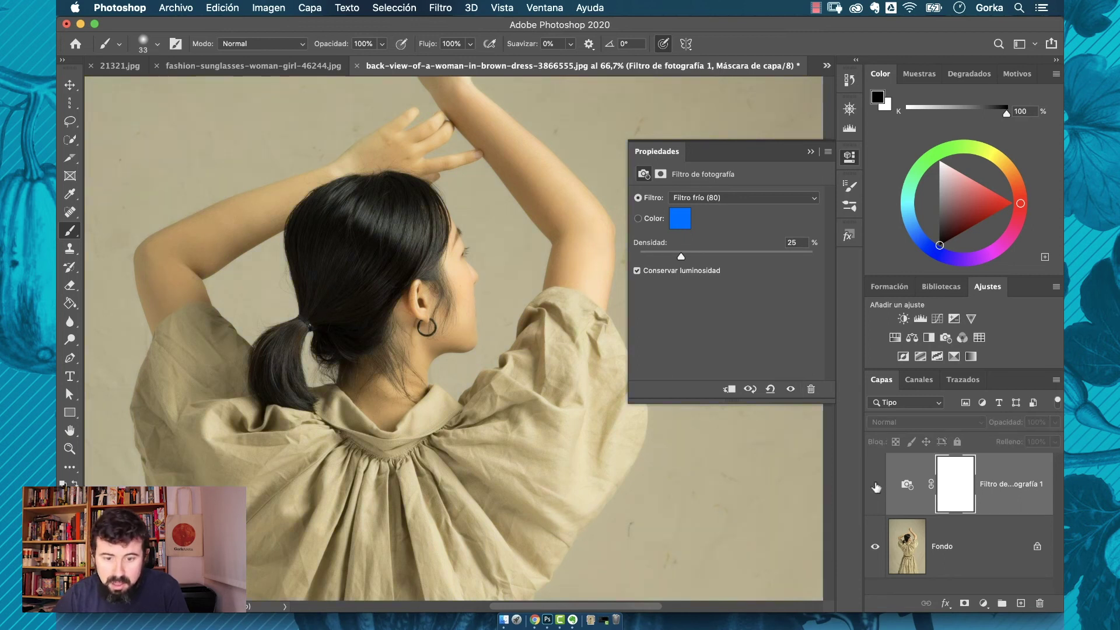
pyautogui.click(876, 484)
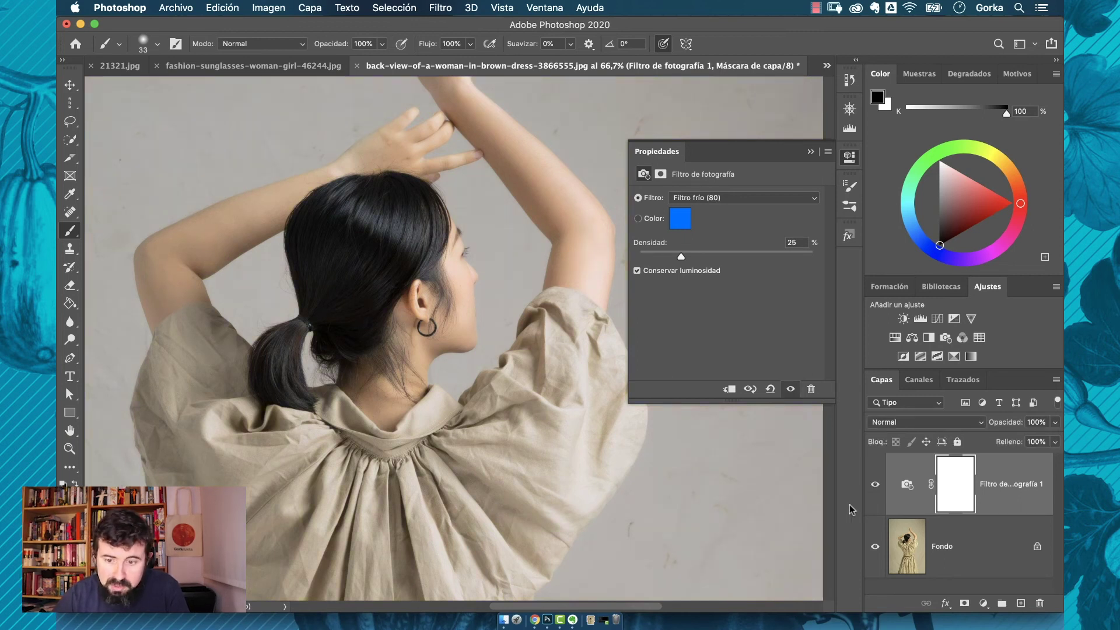
# Try the Filtro frío (LBB) and Filtro frío (82) presets, and return to Filtro frío (80)
pyautogui.click(722, 198)
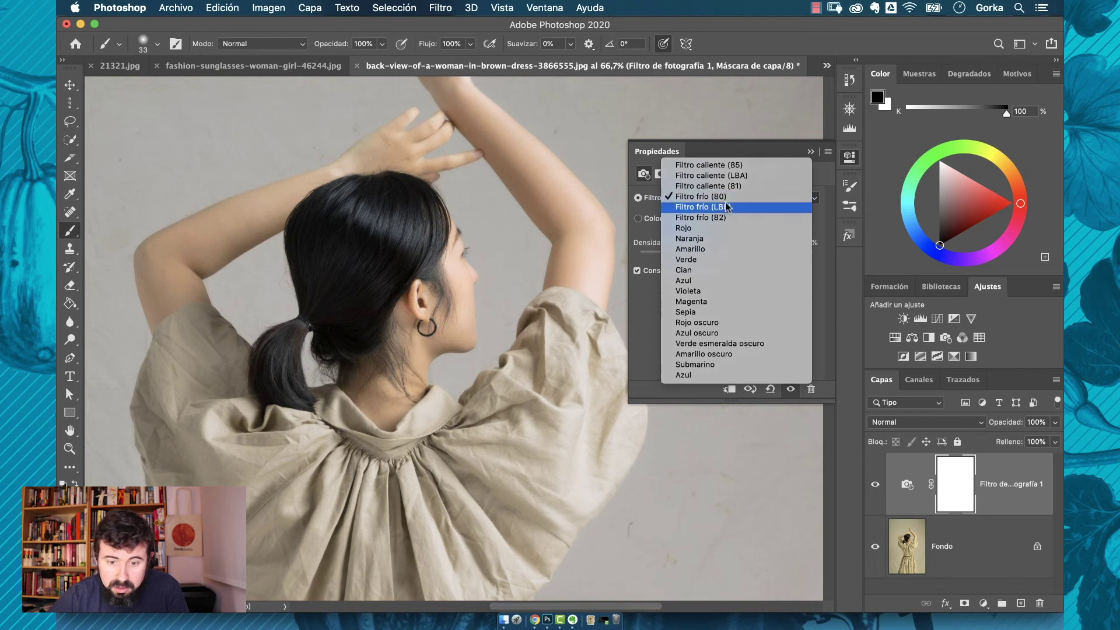
pyautogui.click(723, 207)
pyautogui.click(722, 201)
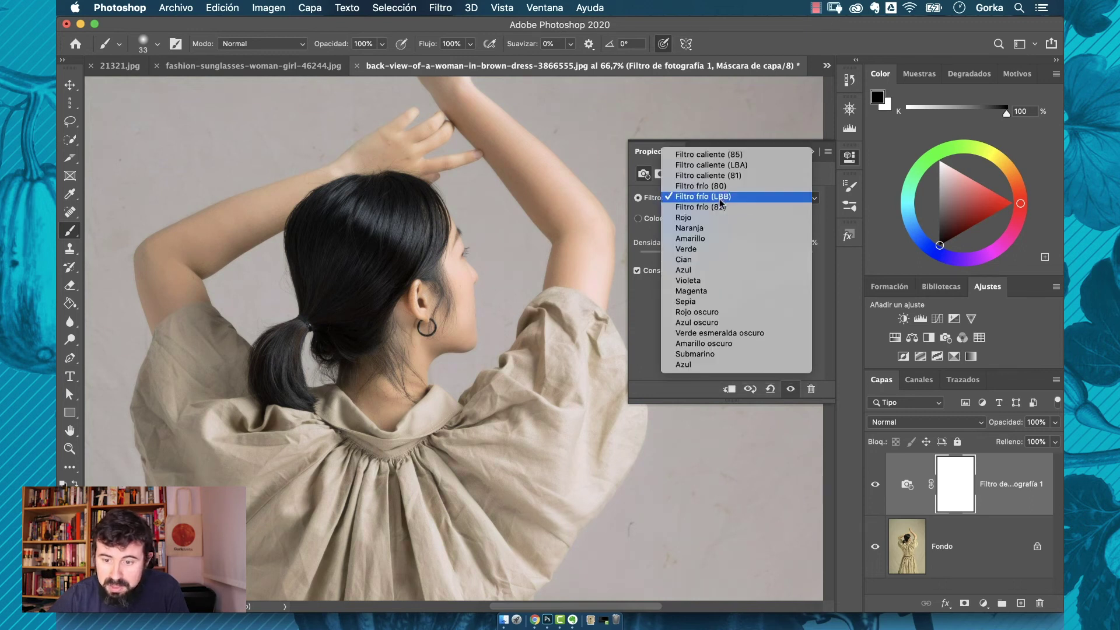
pyautogui.click(723, 209)
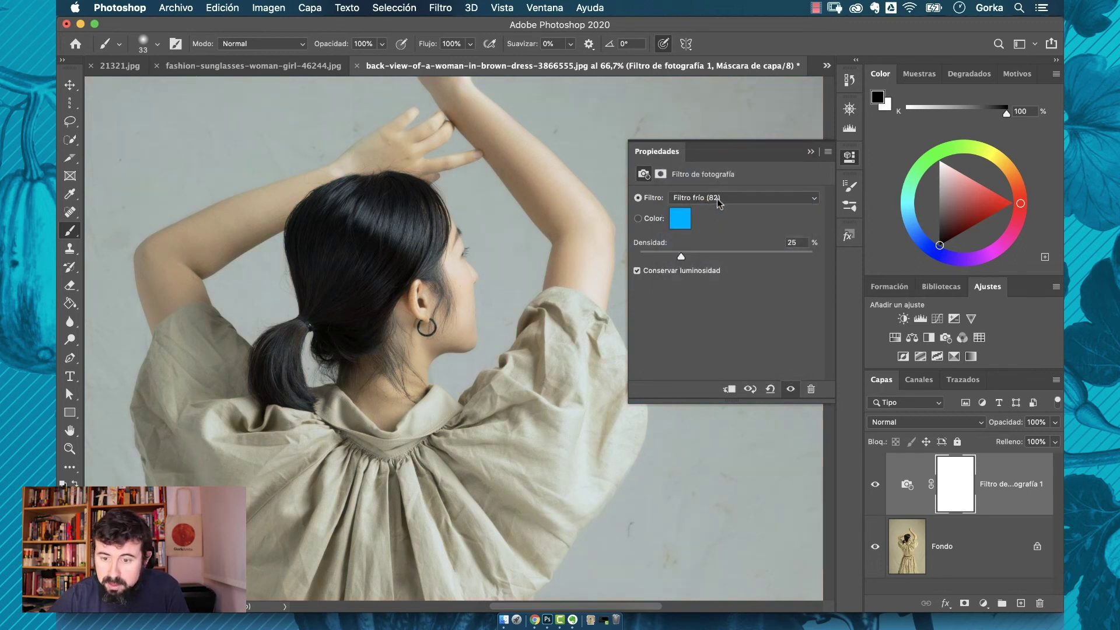
pyautogui.click(719, 201)
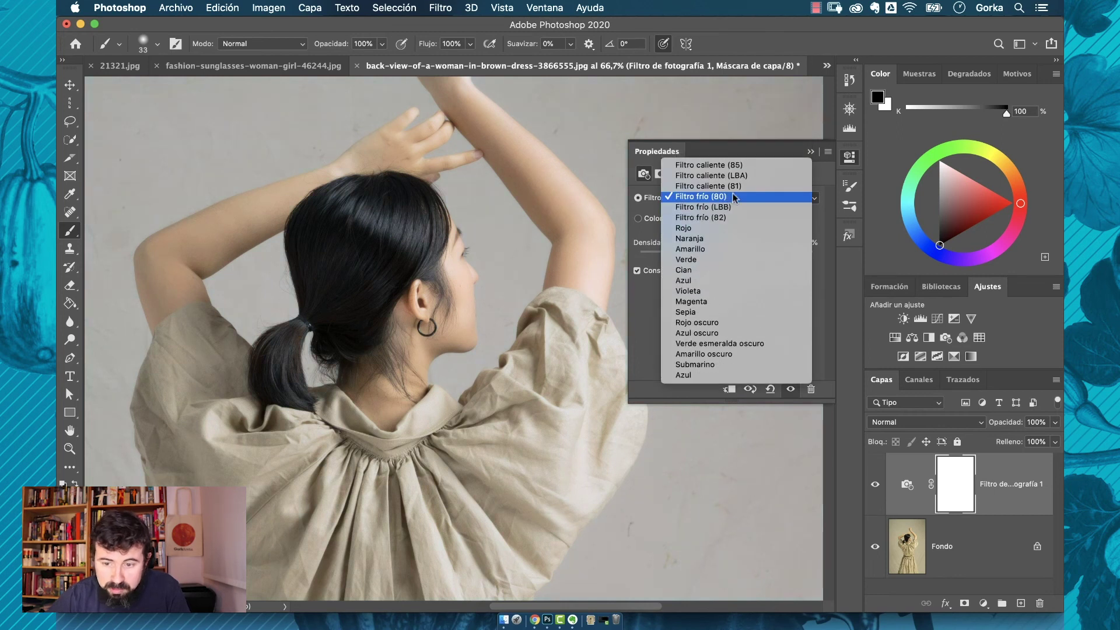
pyautogui.click(733, 198)
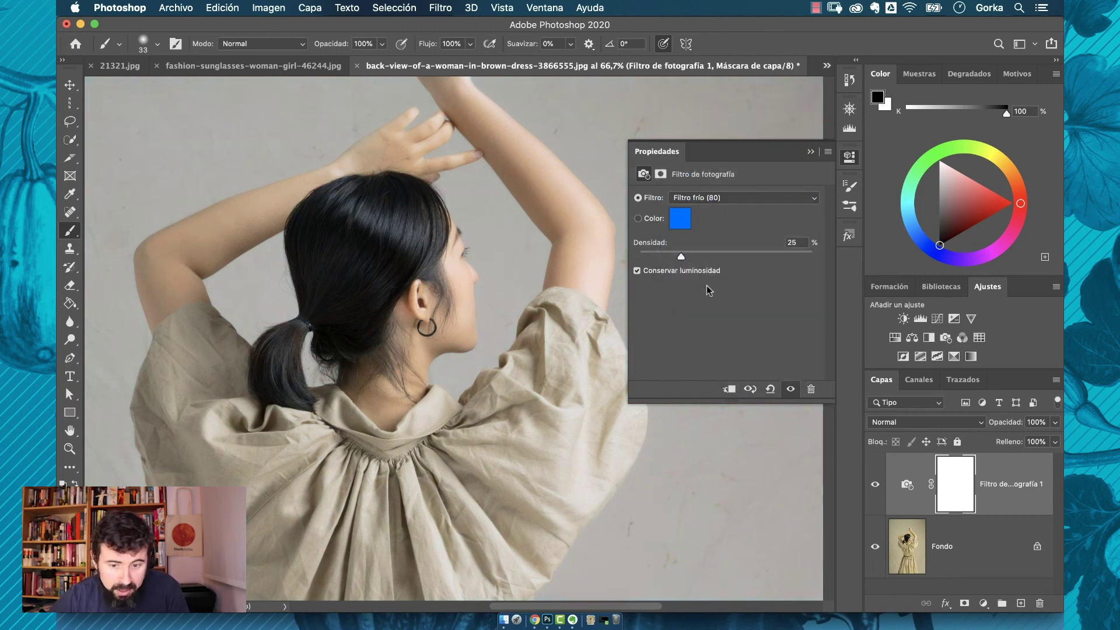
# Try the purple ba00ff as a custom photo filter colour, and cancel the colour choice
pyautogui.click(747, 197)
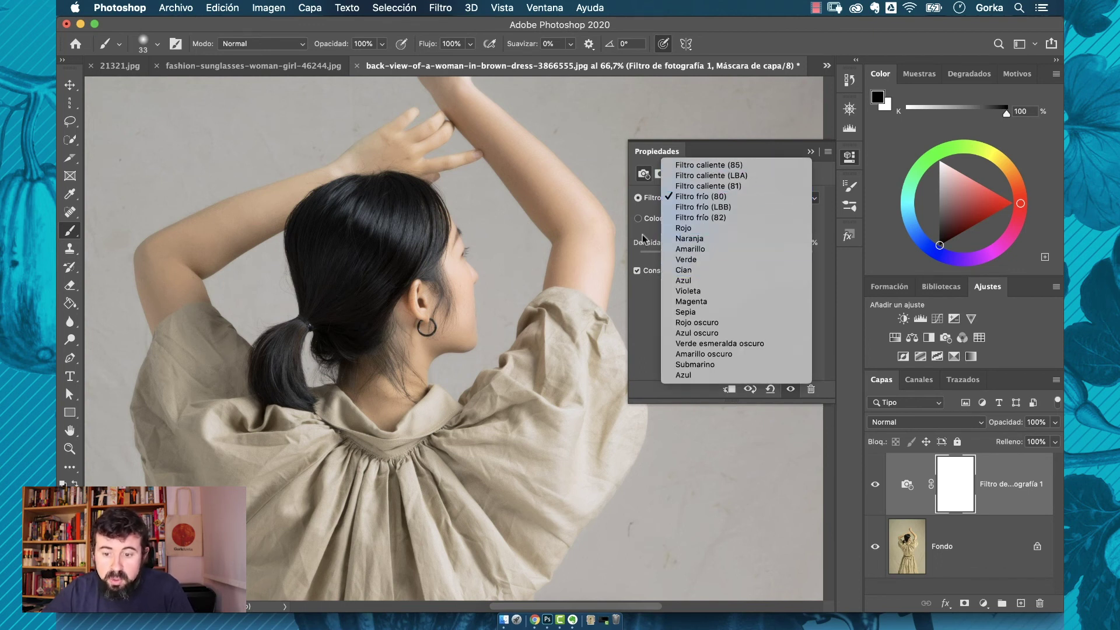
pyautogui.click(647, 315)
pyautogui.click(680, 220)
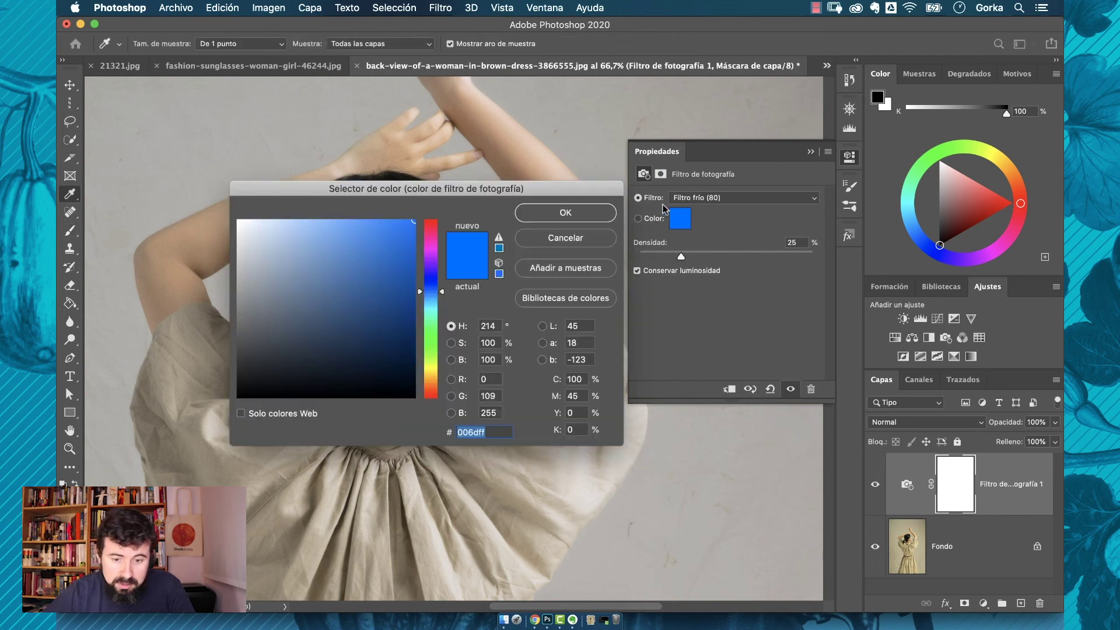
pyautogui.click(438, 257)
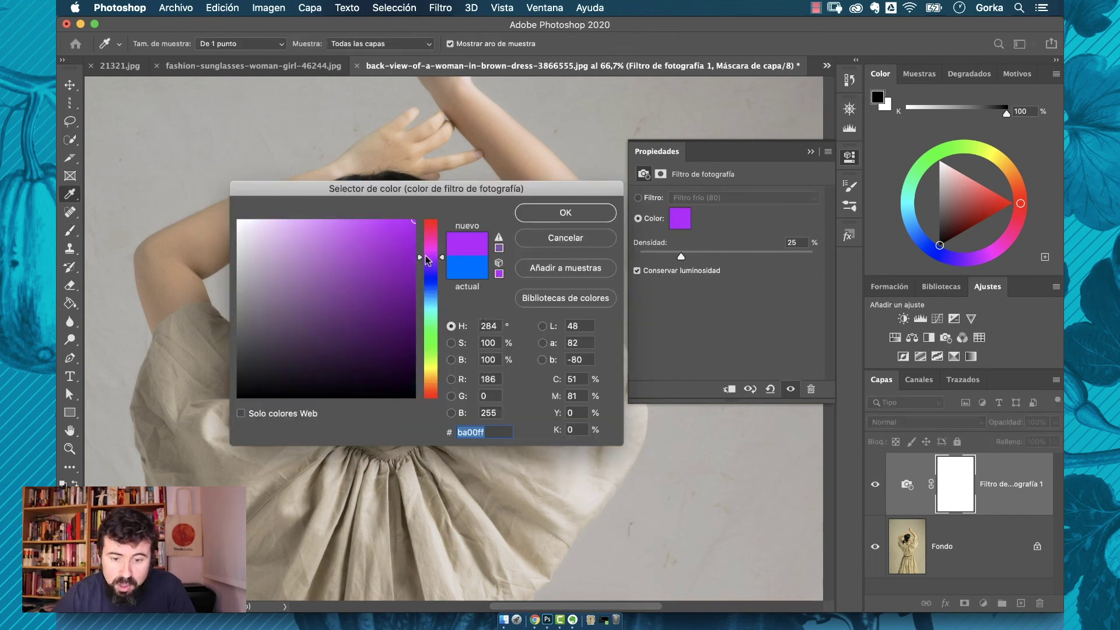
pyautogui.moveTo(563, 199); pyautogui.dragTo(846, 206)
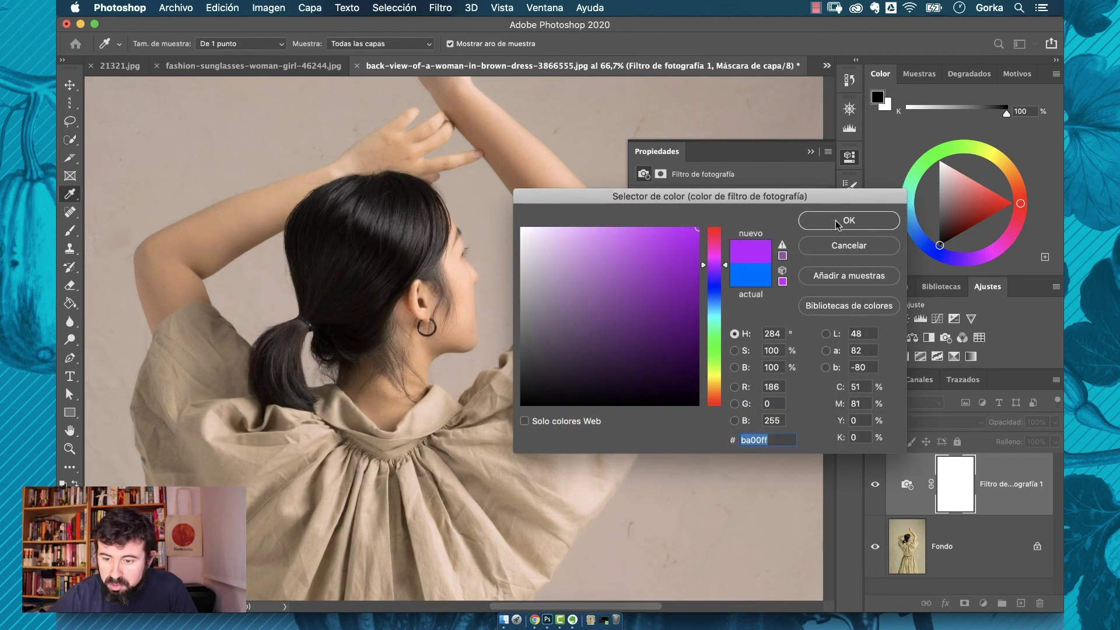
pyautogui.click(832, 246)
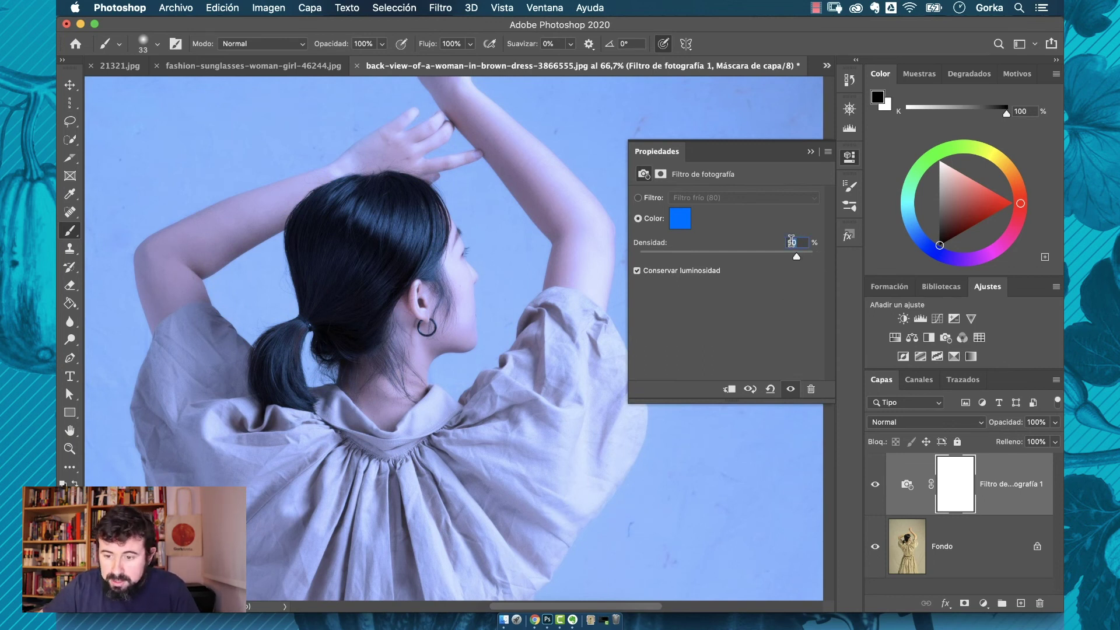
# Set the photo filter's Densidad to 32 %, after testing 25 %
pyautogui.write('25')
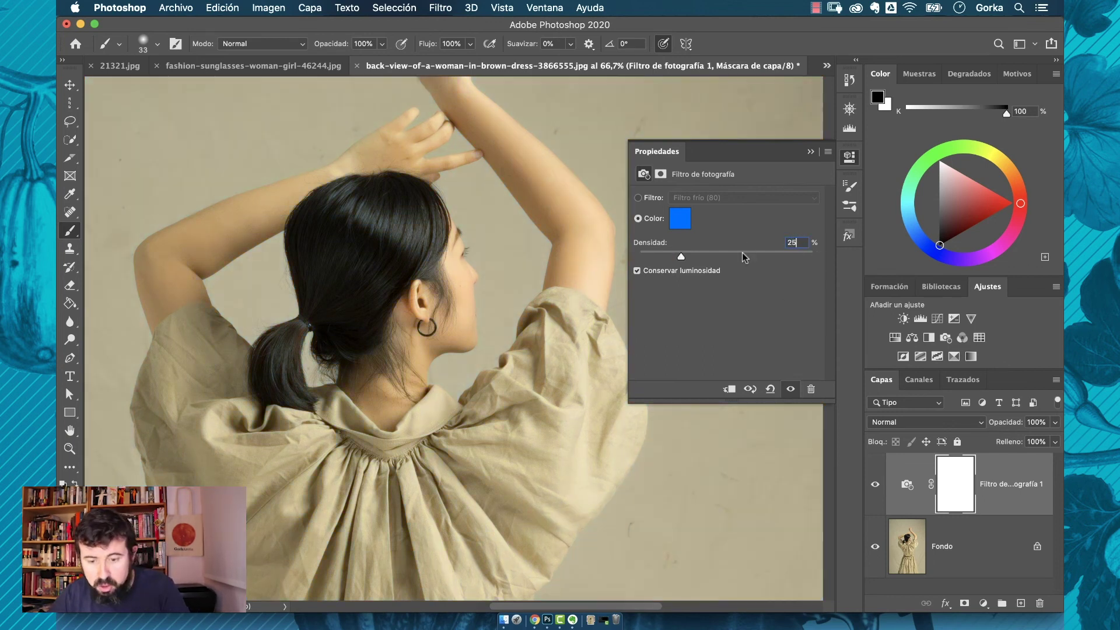
pyautogui.click(693, 255)
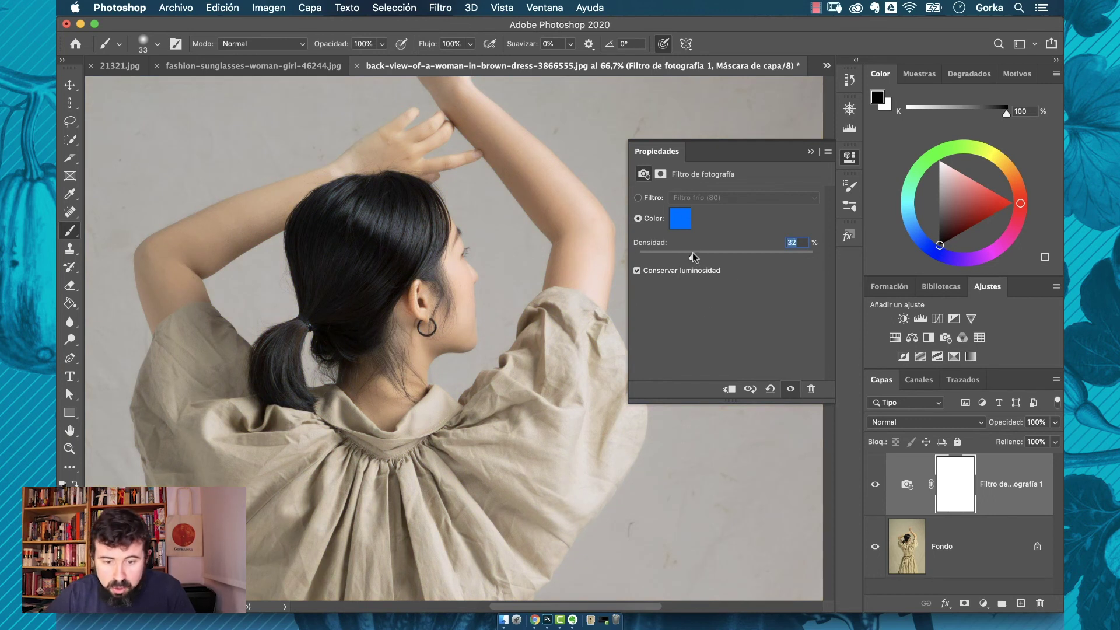
# Set the photo filter's Densidad to 34 %, check the whole portrait, and close the filter's properties
pyautogui.moveTo(692, 252); pyautogui.dragTo(698, 252)
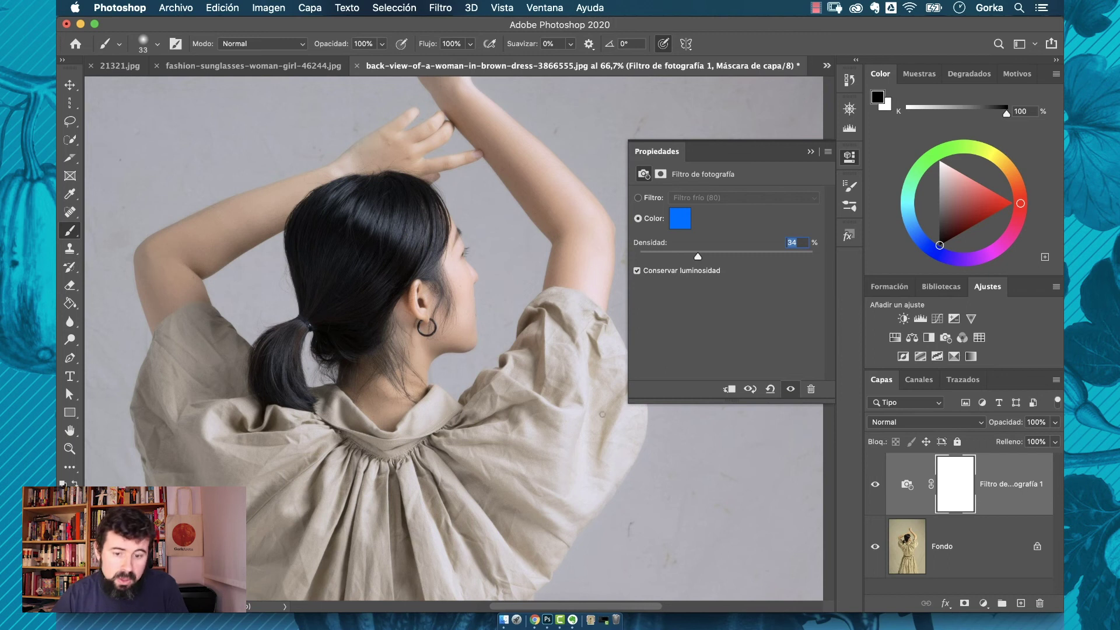
pyautogui.press('super+minus')
pyautogui.press('super+minus')
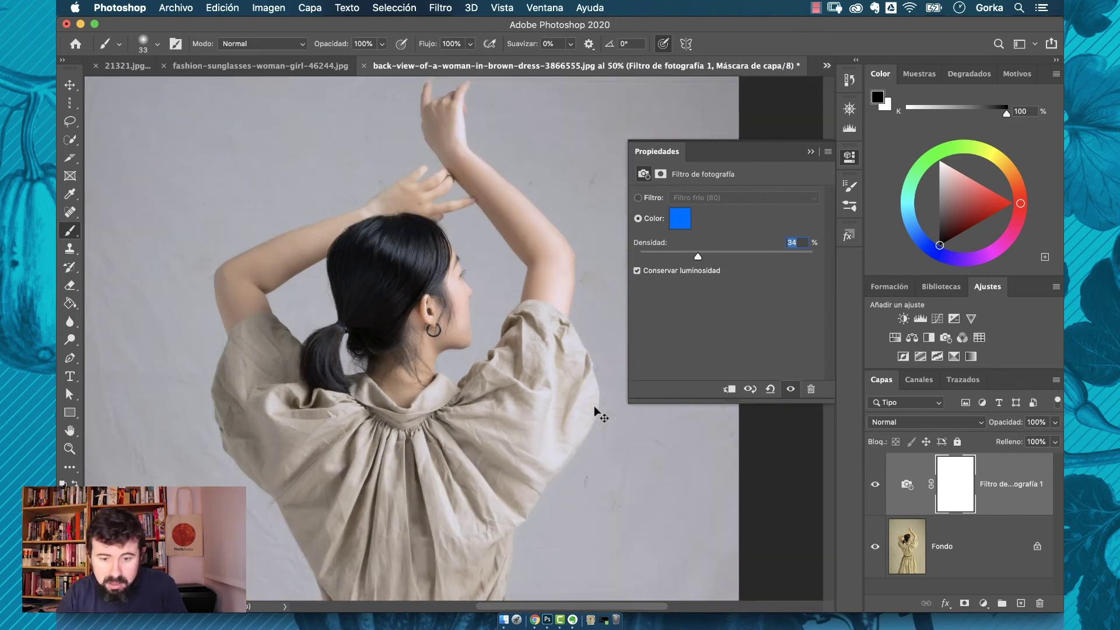
pyautogui.press('super+minus')
pyautogui.scroll(-5, 594, 407)
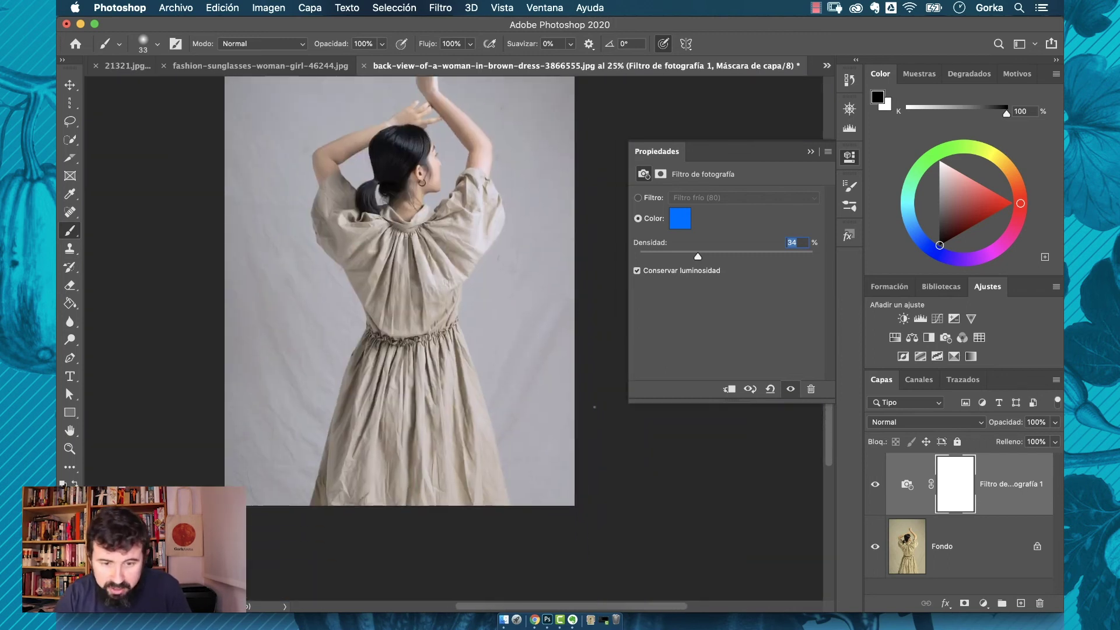
pyautogui.scroll(2, 594, 406)
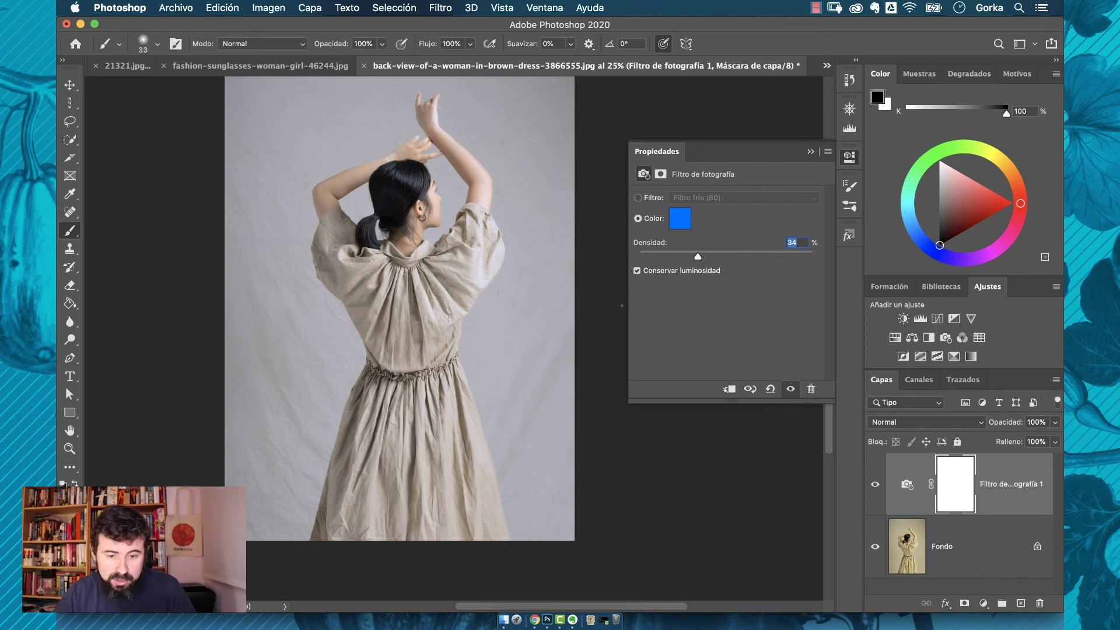
pyautogui.click(622, 306)
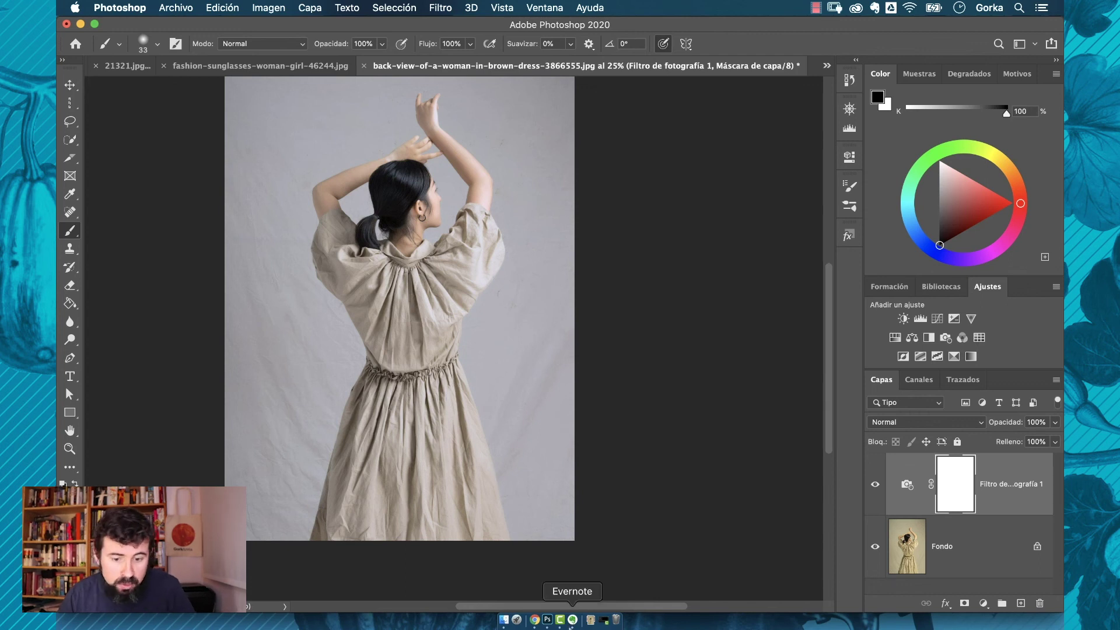
# Open the planetblaster-nappy-.jpeg photo in Photoshop and start the Filtro de Camera Raw on it
pyautogui.click(534, 620)
pyautogui.click(460, 111)
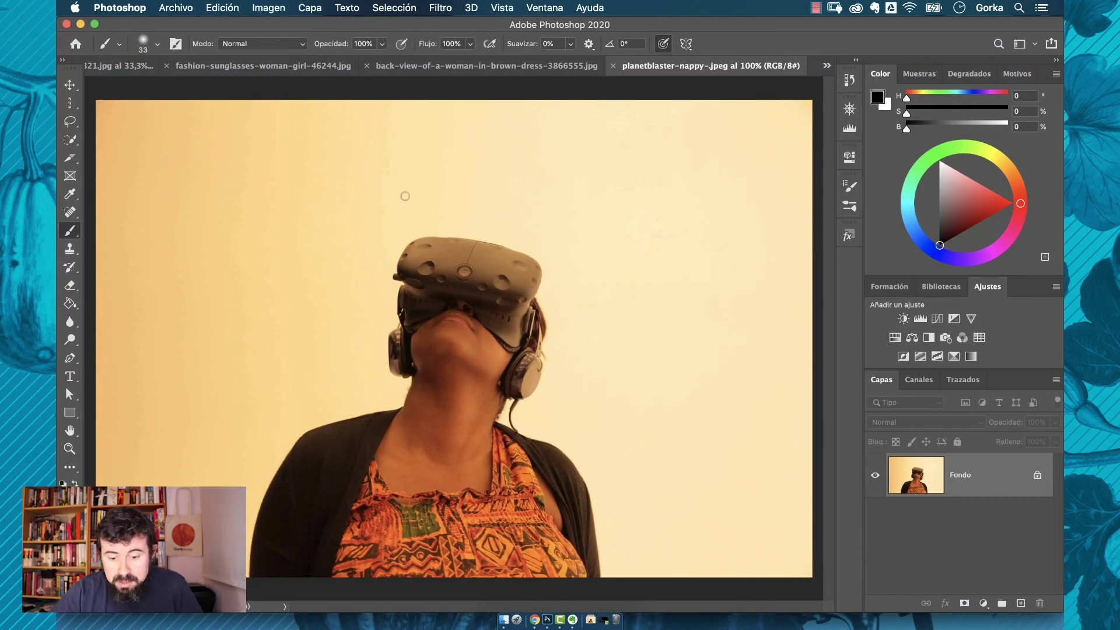
pyautogui.click(442, 8)
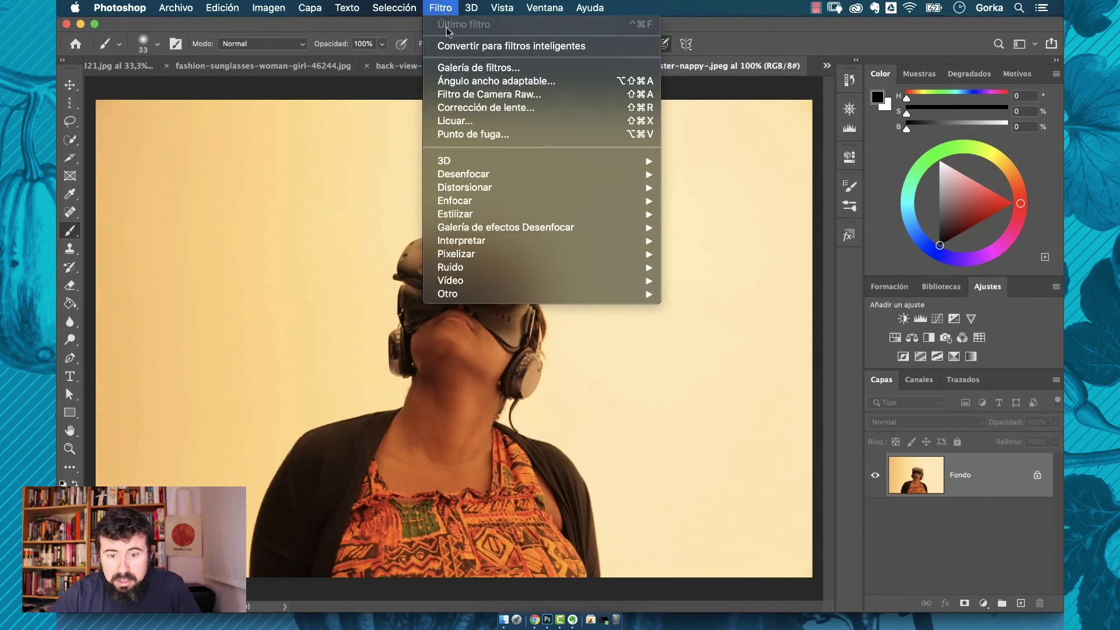
pyautogui.click(540, 96)
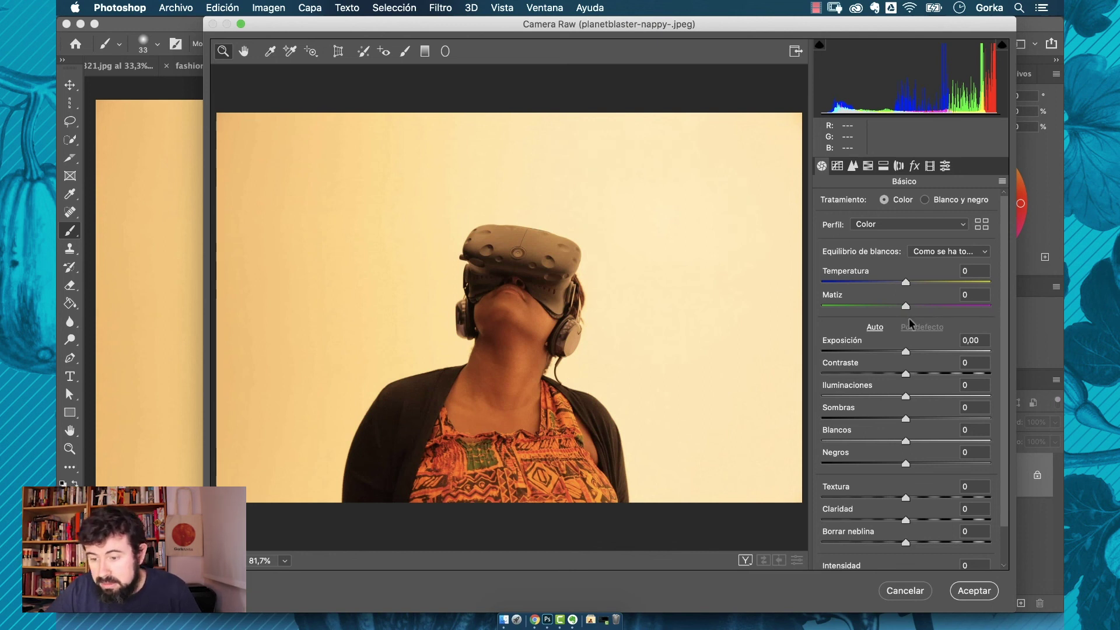
# Try a Temperatura of -23 with a Matiz of +11, and reset both values to 0
pyautogui.moveTo(902, 283)
pyautogui.mouseDown()
pyautogui.moveTo(883, 284)
pyautogui.moveTo(915, 312)
pyautogui.moveTo(887, 282)
pyautogui.mouseUp()
pyautogui.click(895, 283)
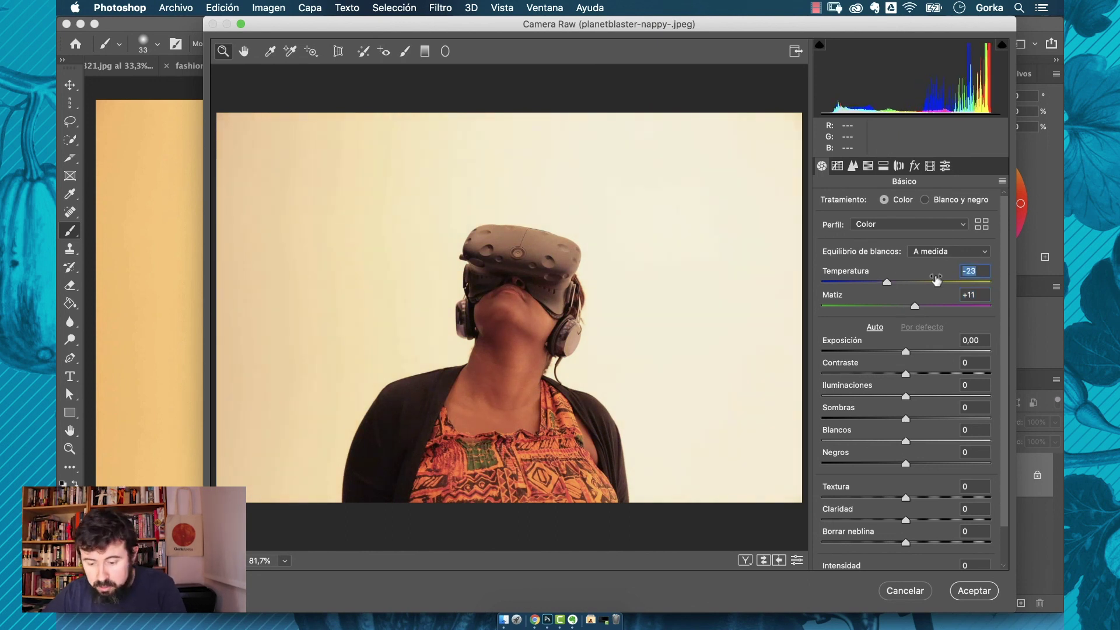
pyautogui.write('0')
pyautogui.press('Tab')
pyautogui.write('0')
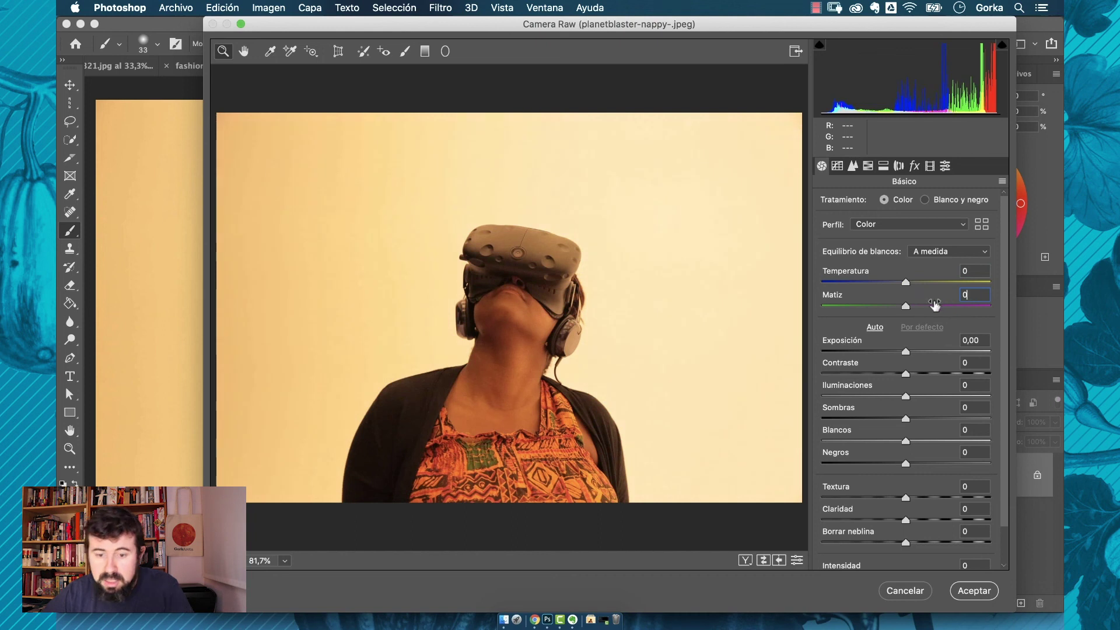
# Apply a Camera Raw white balance sampled from the pale wall beside the headphones, and compare before and after
pyautogui.click(270, 52)
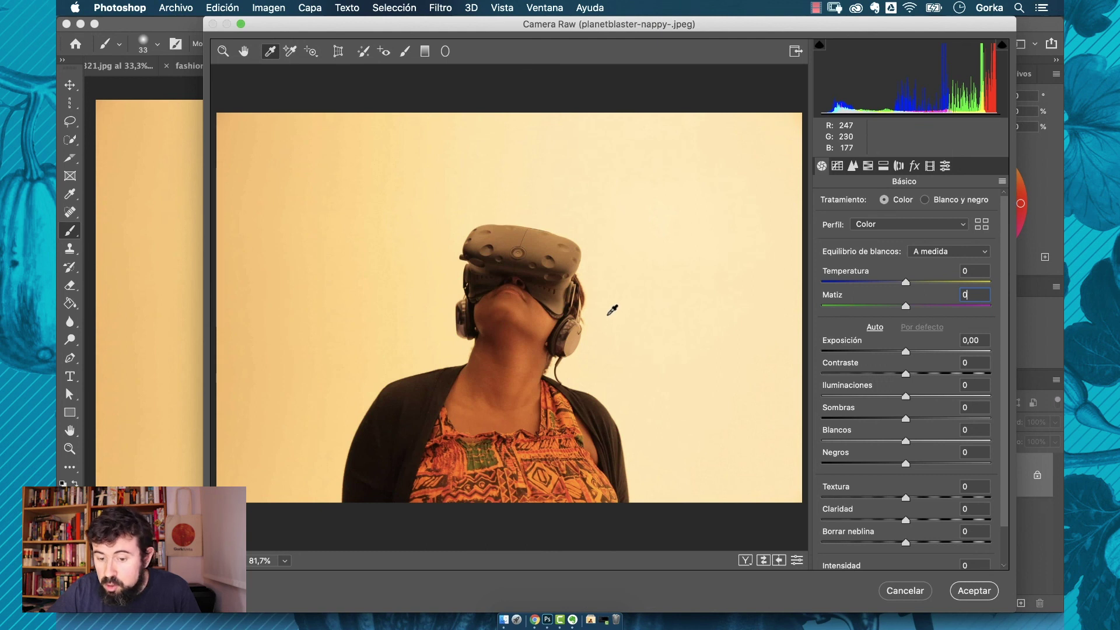
pyautogui.click(608, 326)
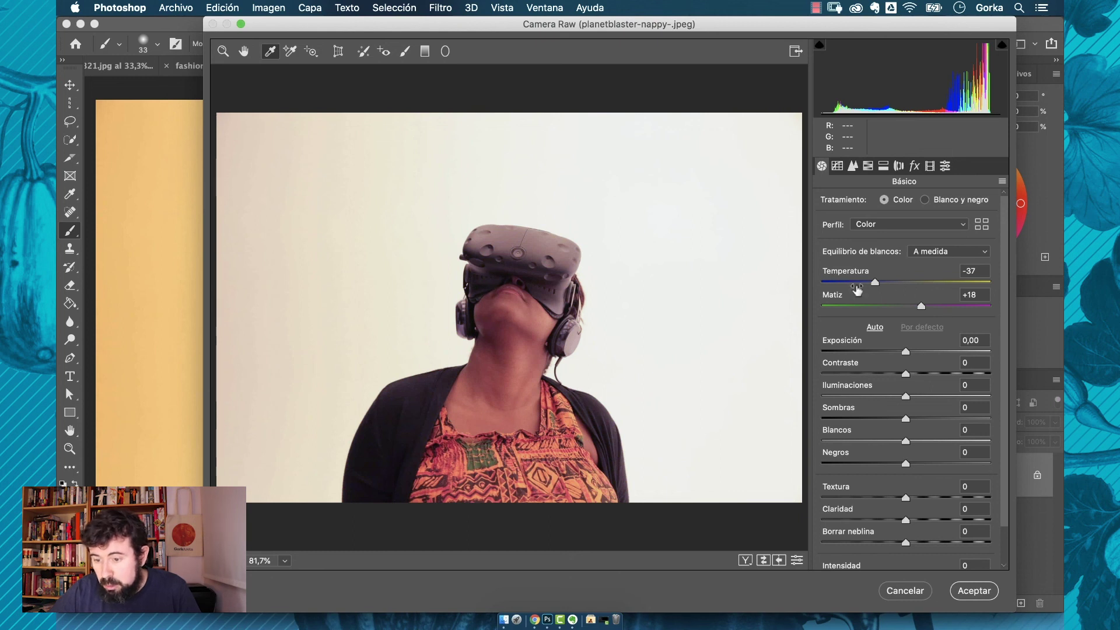
pyautogui.press('Return')
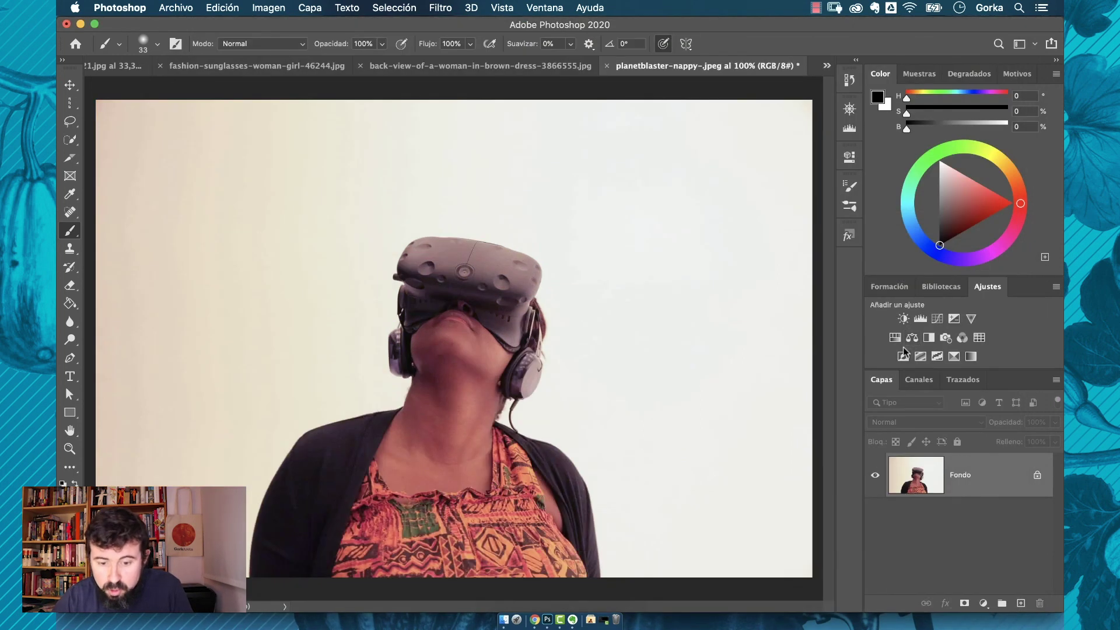
pyautogui.press('super+z')
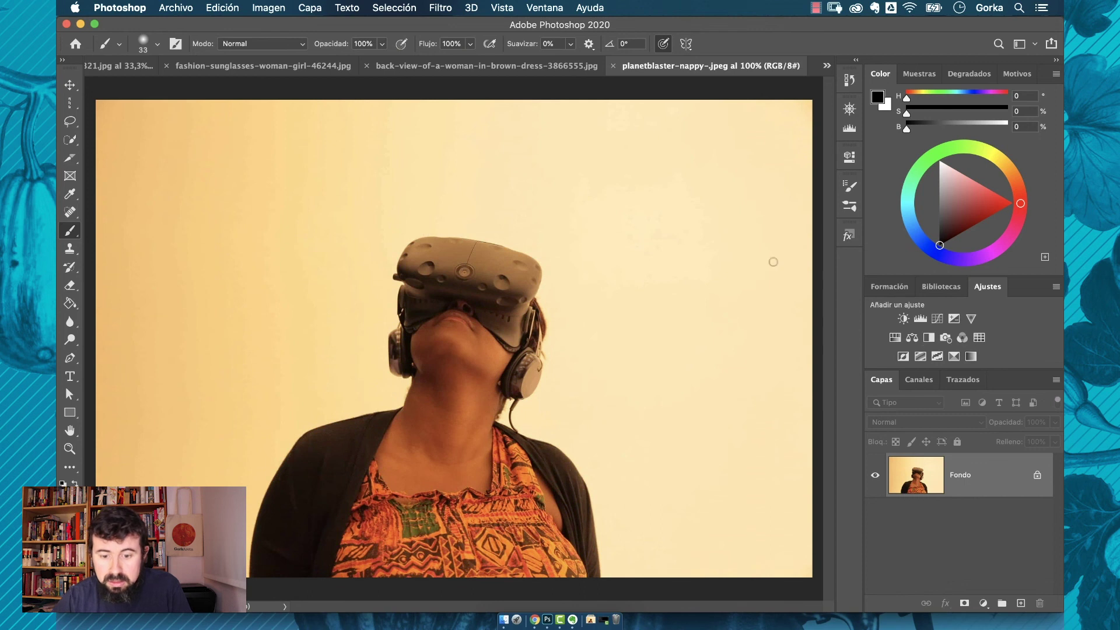
pyautogui.press('super+shift+z')
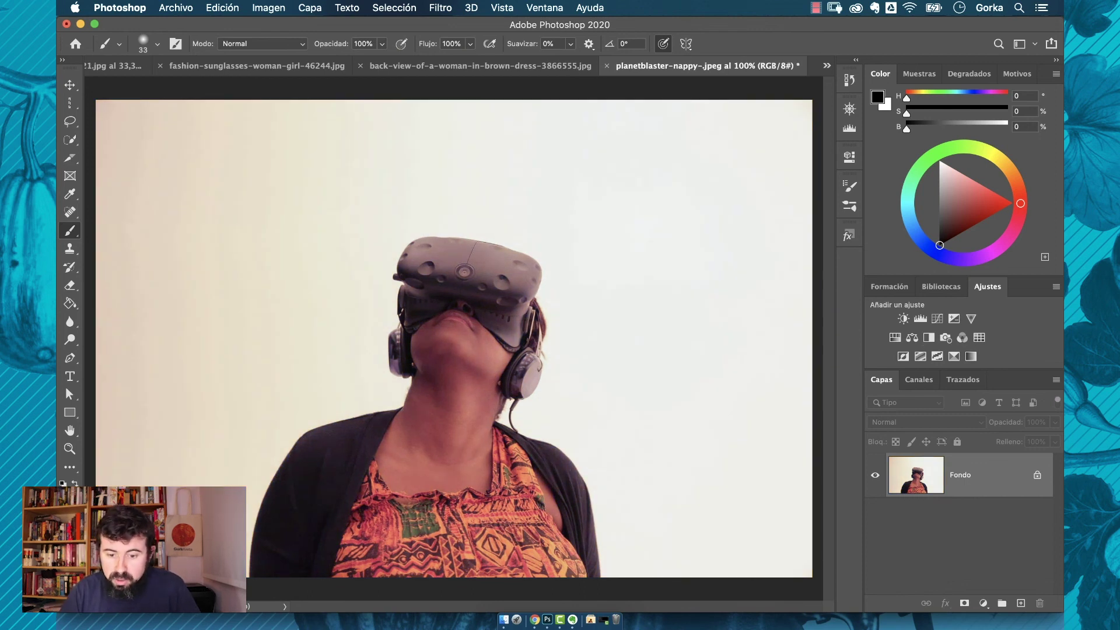